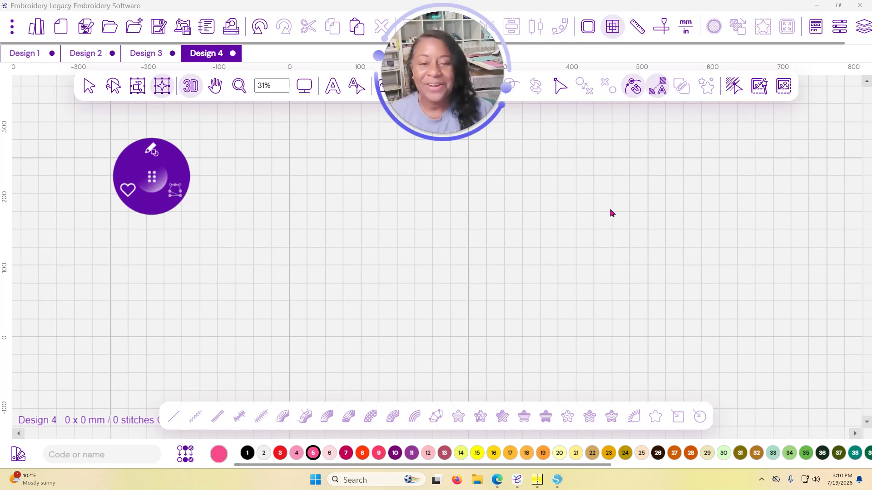
left_click_drag(446, 85, 609, 85)
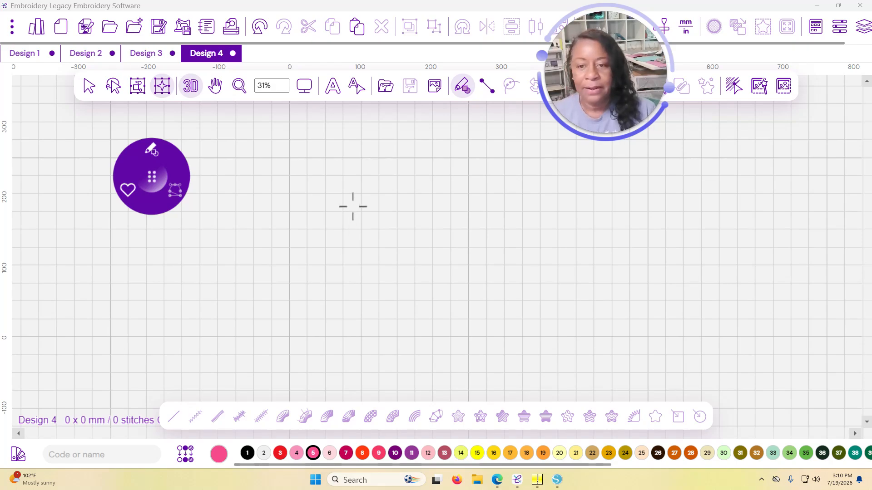
scroll(366, 199, "down", 5)
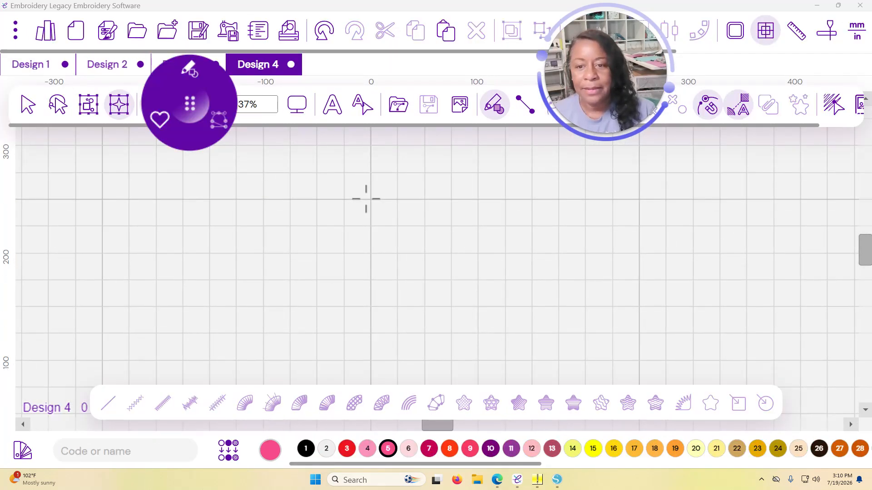
scroll(366, 198, "down", 5)
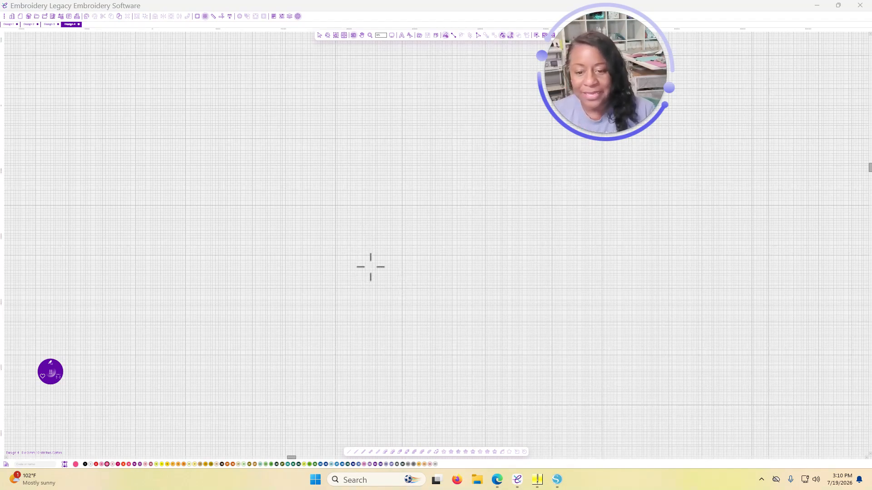
scroll(370, 267, "up", 5)
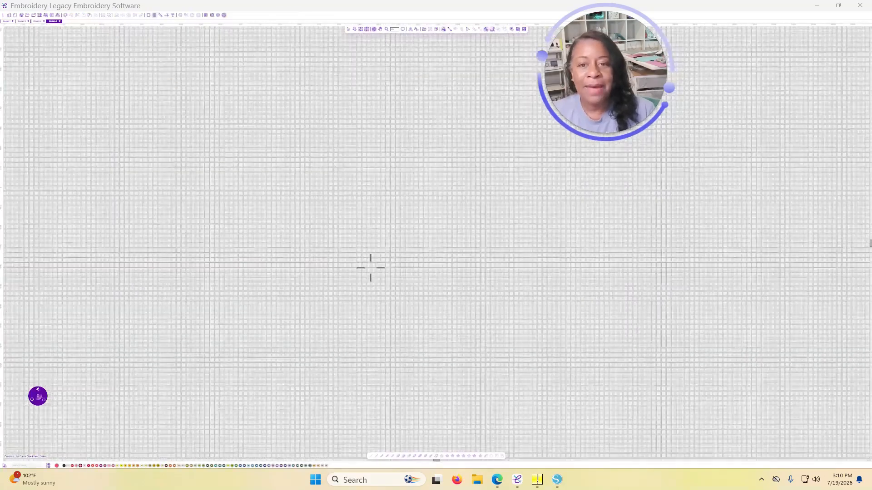
scroll(372, 267, "up", 3)
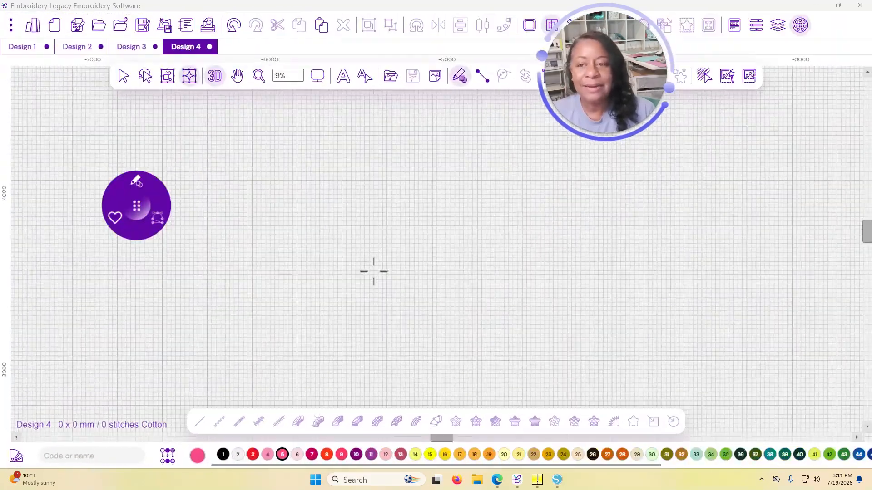
scroll(443, 188, "up", 3)
scroll(443, 188, "down", 3)
scroll(443, 188, "down", 3)
scroll(486, 171, "up", 3)
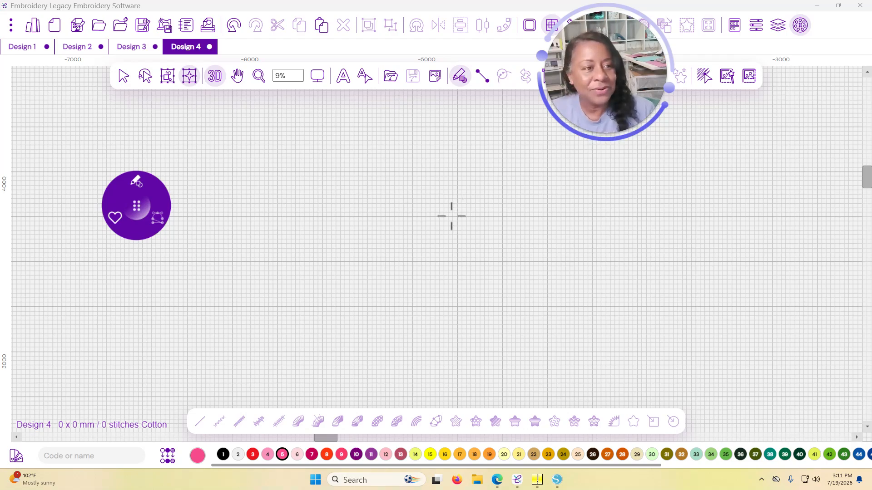
scroll(451, 216, "up", 1)
scroll(451, 216, "down", 1)
scroll(451, 216, "up", 1)
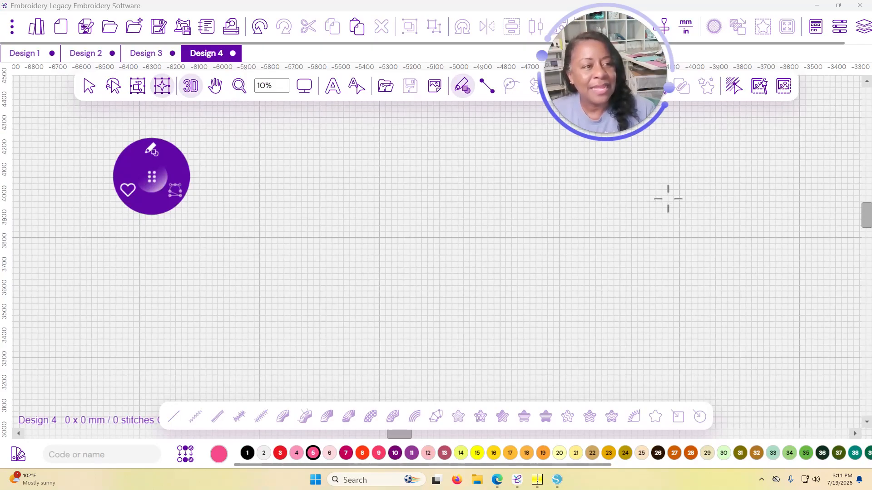
scroll(667, 199, "down", 1)
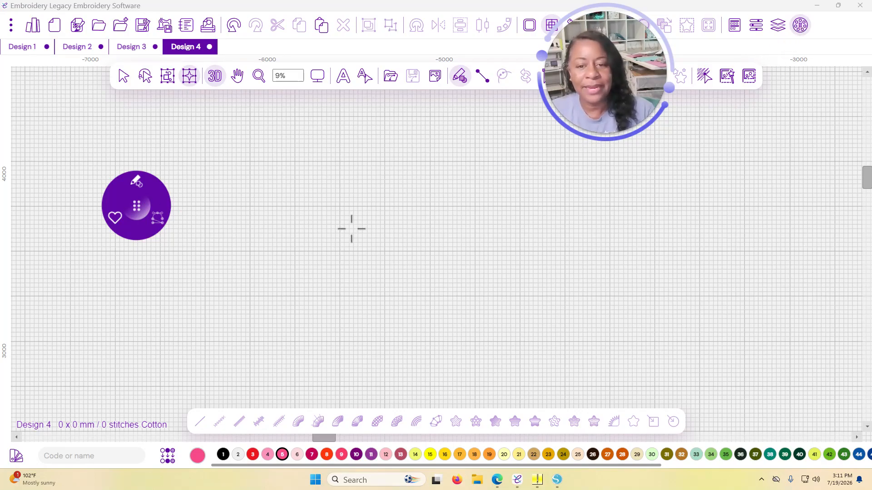
scroll(351, 225, "up", 1)
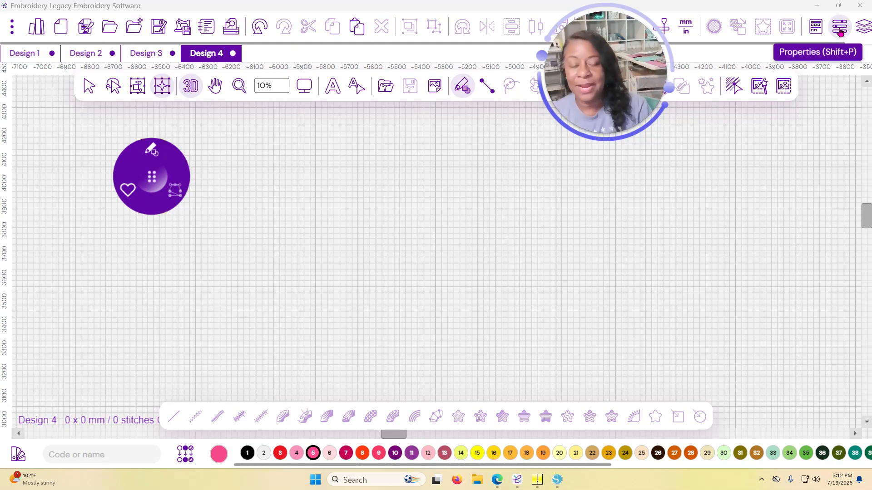
left_click(864, 28)
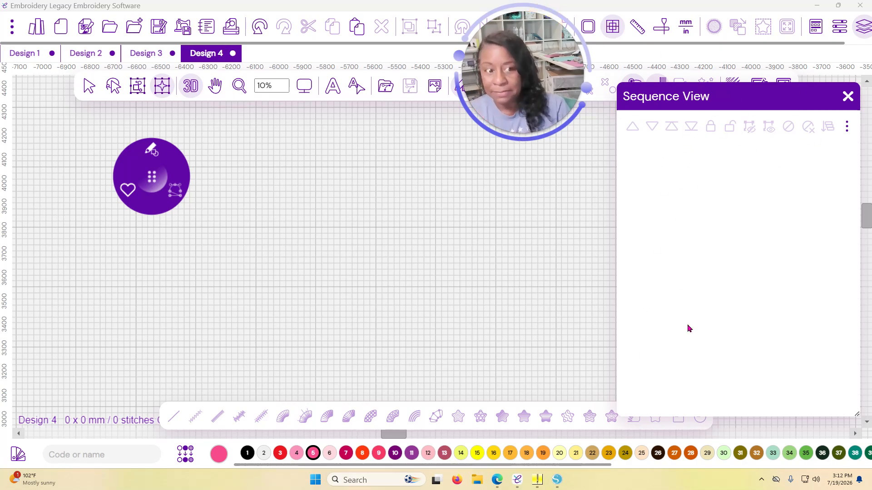
left_click(833, 29)
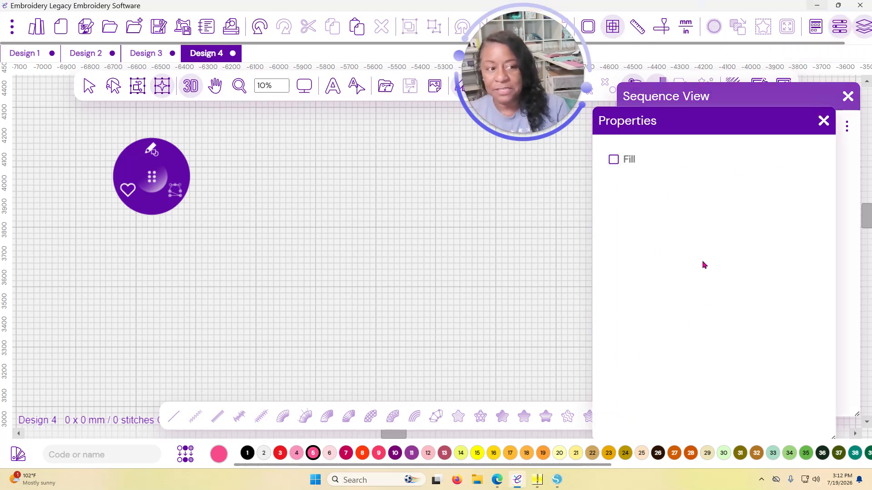
left_click(823, 120)
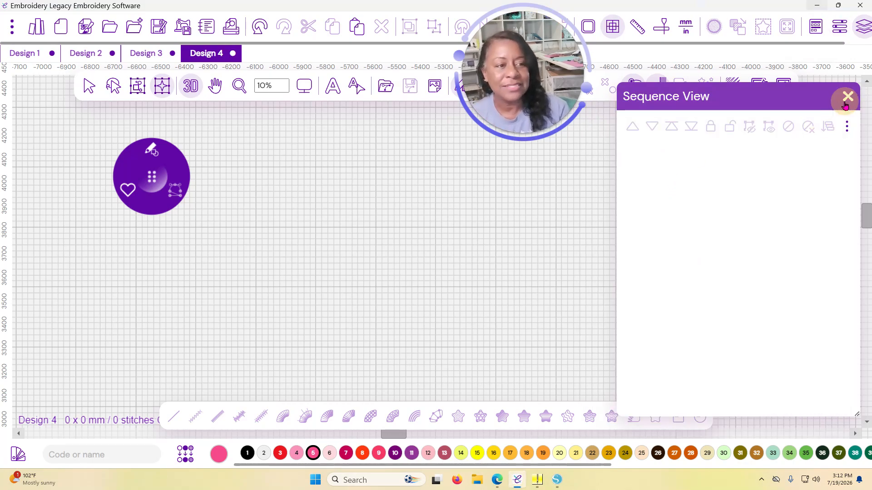
left_click(848, 96)
- Open Sequence View and Properties, shrink both, and arrange them so they take up less of the canvas
left_click(864, 28)
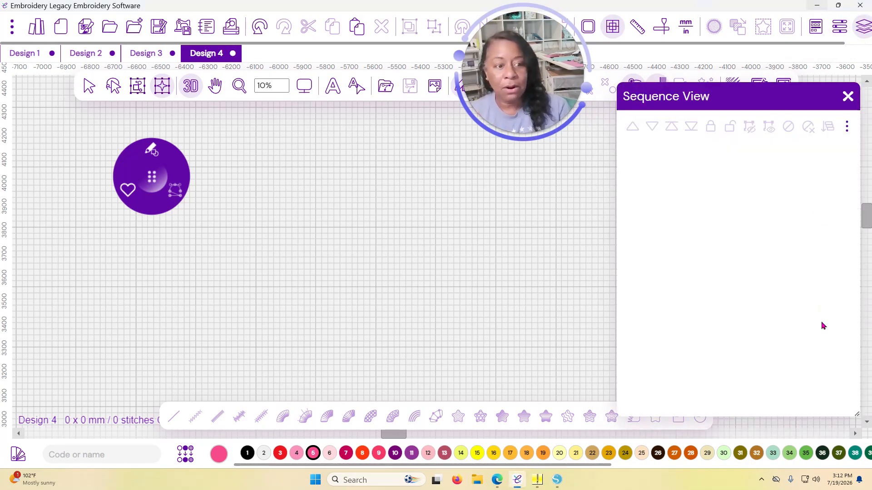
left_click_drag(856, 416, 775, 298)
left_click(840, 28)
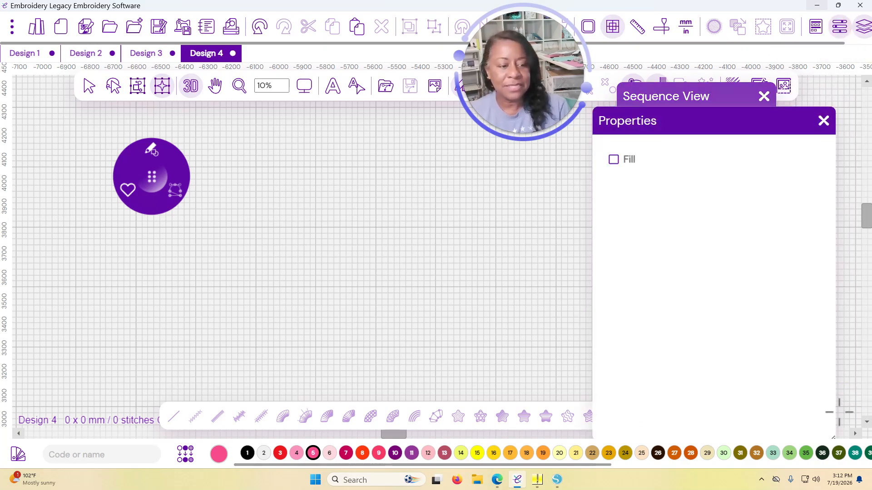
left_click_drag(838, 437, 771, 287)
left_click_drag(698, 116, 765, 187)
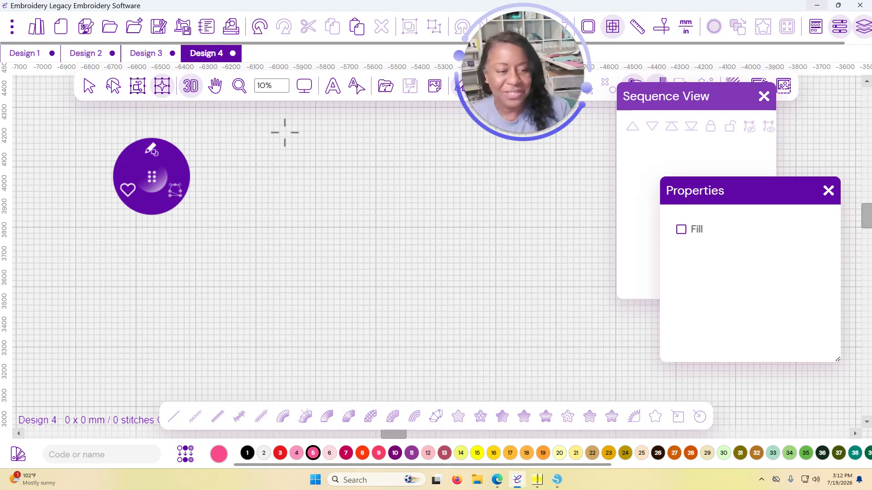
left_click_drag(724, 103, 797, 122)
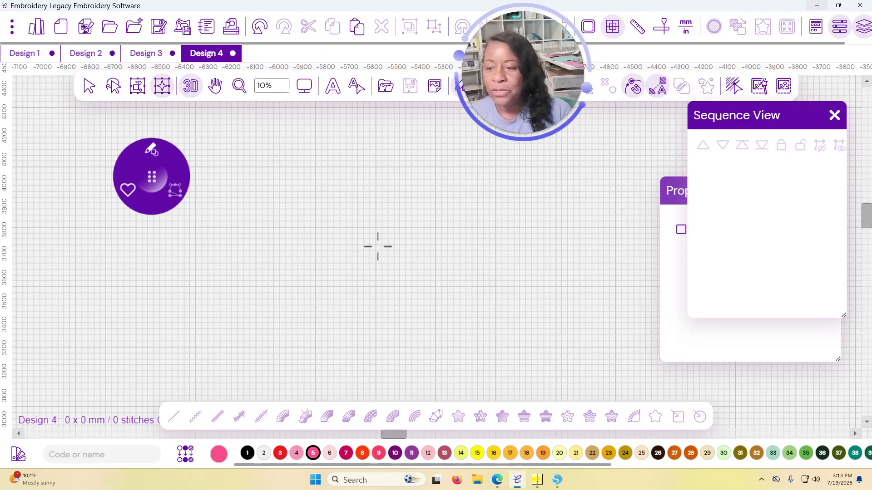
- Add a plain text object to the design and select it through its Brother 900 Black entry in Sequence View
left_click_drag(537, 54, 96, 348)
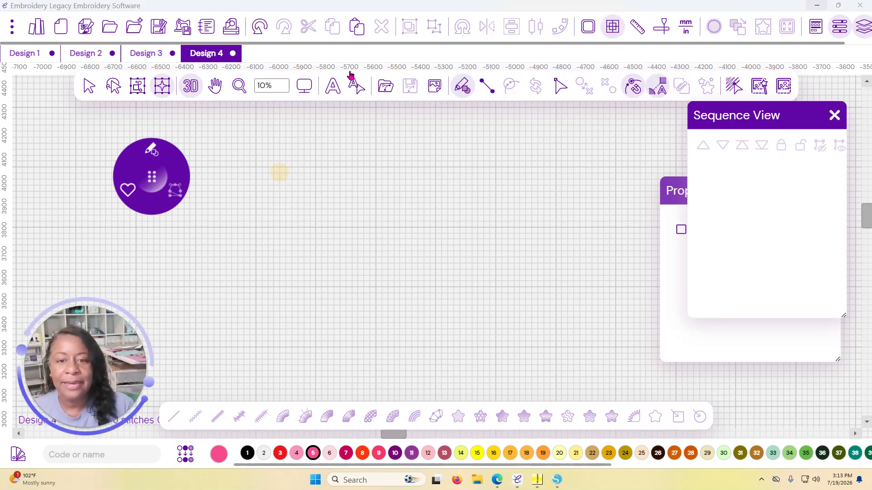
left_click(333, 89)
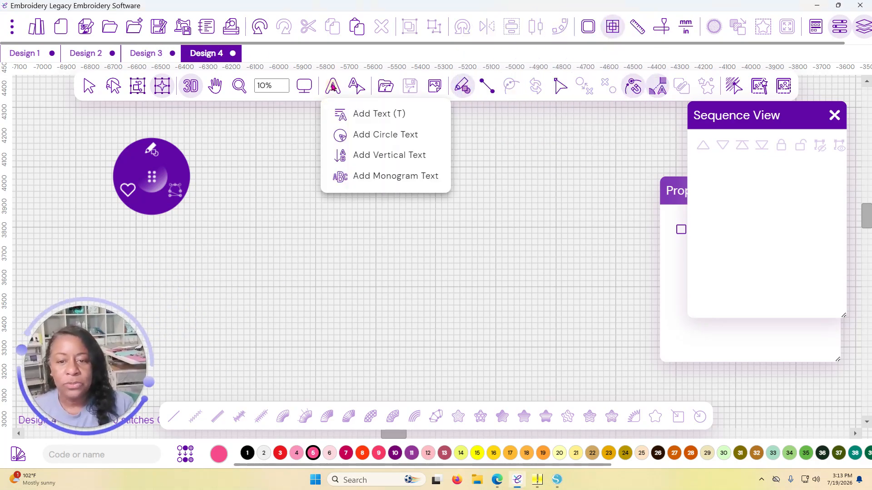
left_click(377, 114)
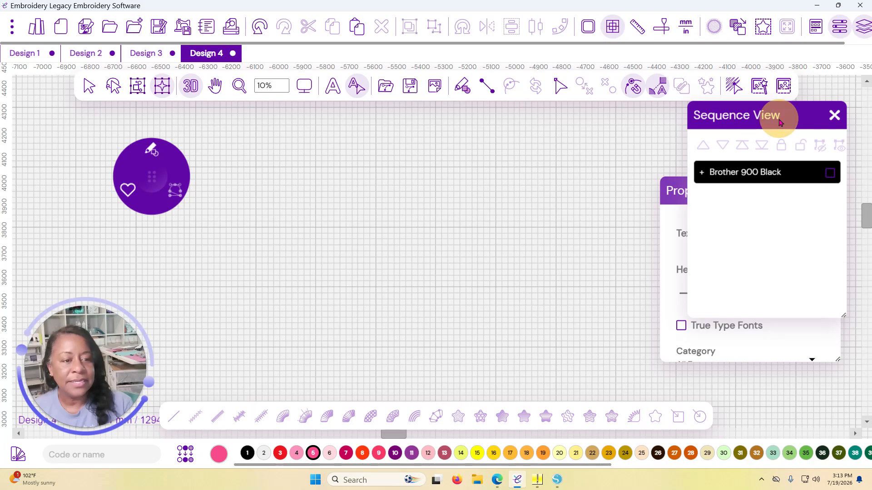
left_click(829, 174)
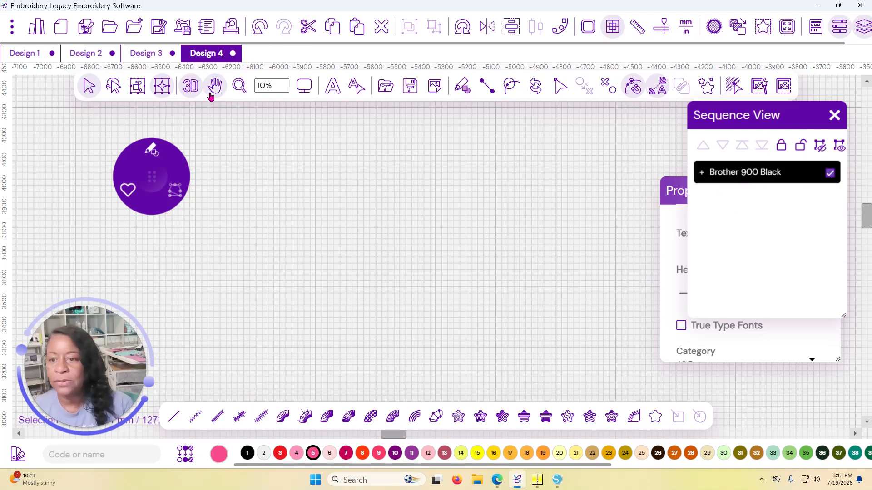
- Replace the new text object's default wording with "Loved" in its properties
left_click(300, 91)
left_click(335, 113)
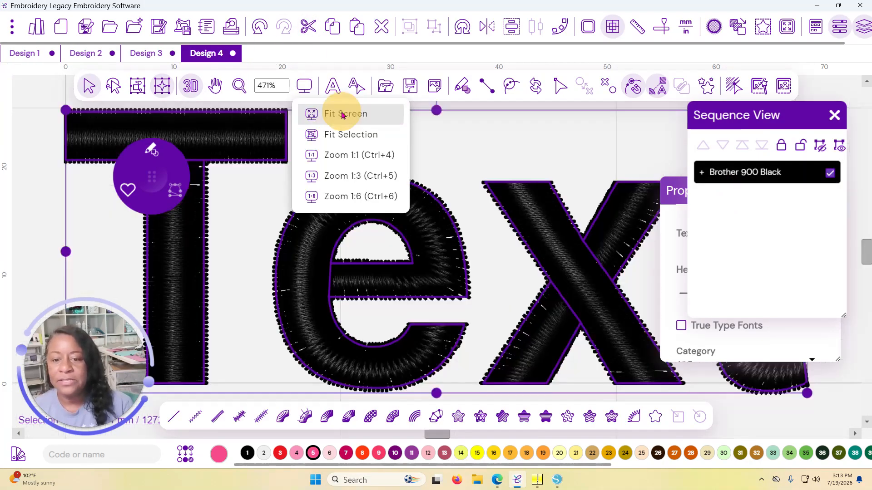
scroll(487, 176, "down", 10)
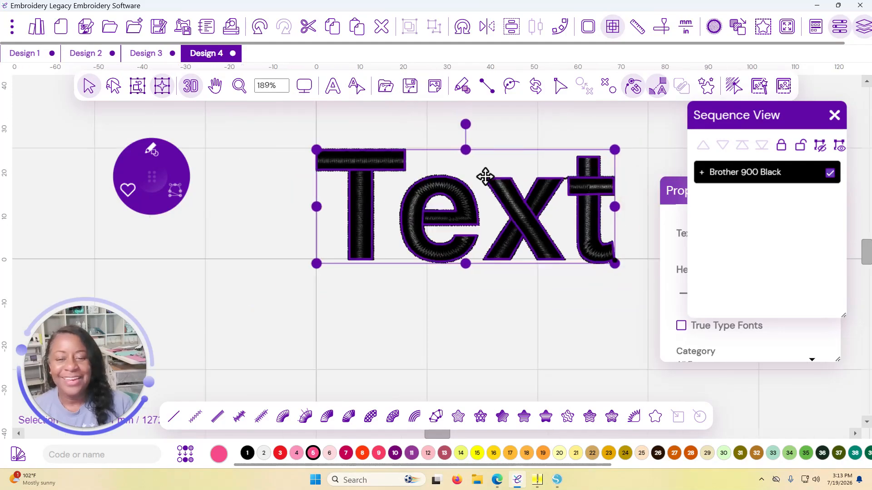
scroll(486, 176, "up", 5)
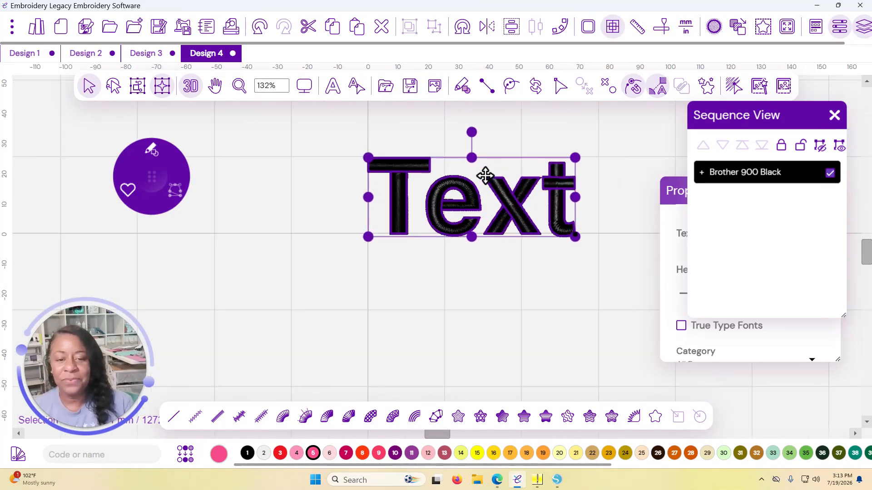
key("space")
left_click_drag(506, 185, 442, 211)
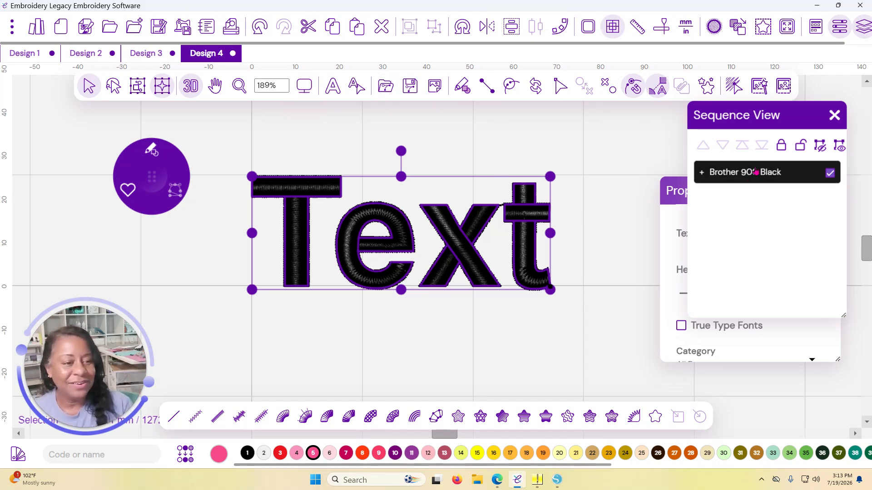
left_click(841, 29)
left_click(843, 30)
double_click(708, 141)
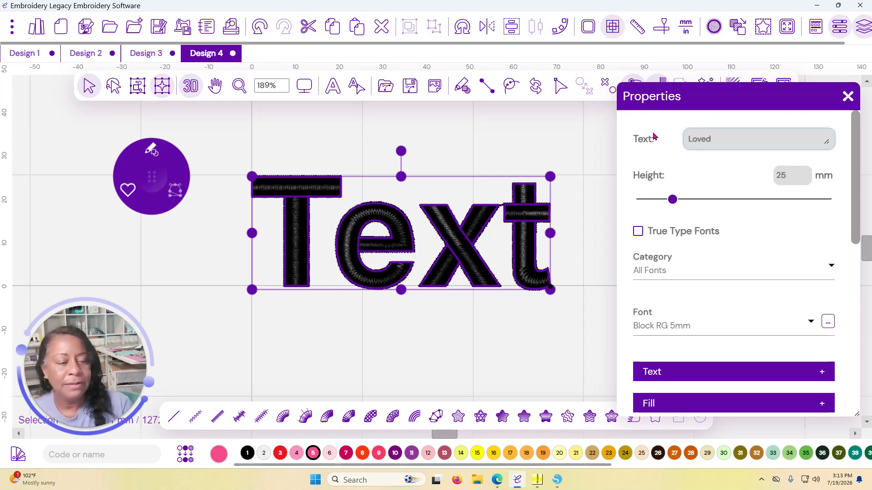
left_click(828, 146)
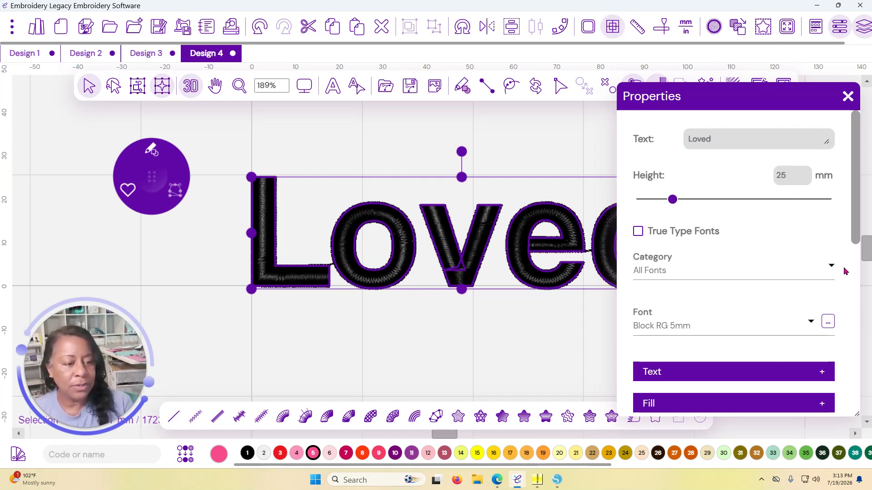
- Set the "Loved" lettering's font to Brilliance Script25mm and move the lettering about 39 mm left and 13 mm up
left_click(809, 322)
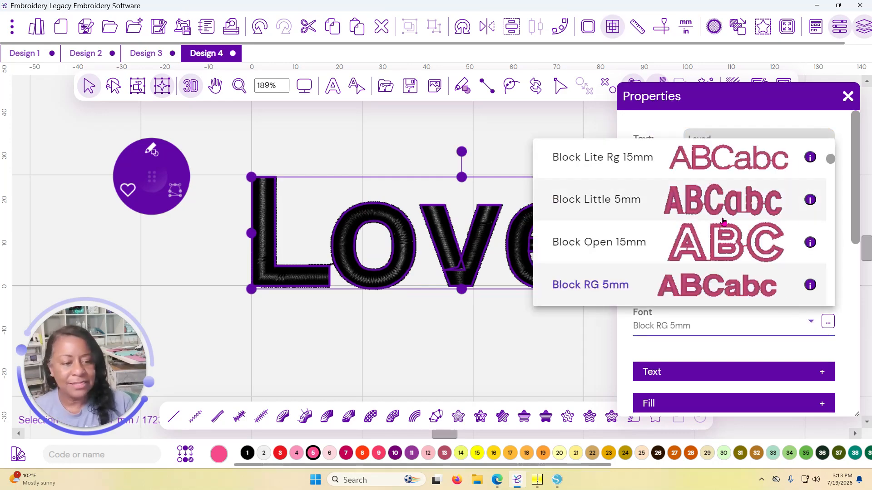
scroll(721, 222, "down", 3)
scroll(722, 223, "down", 4)
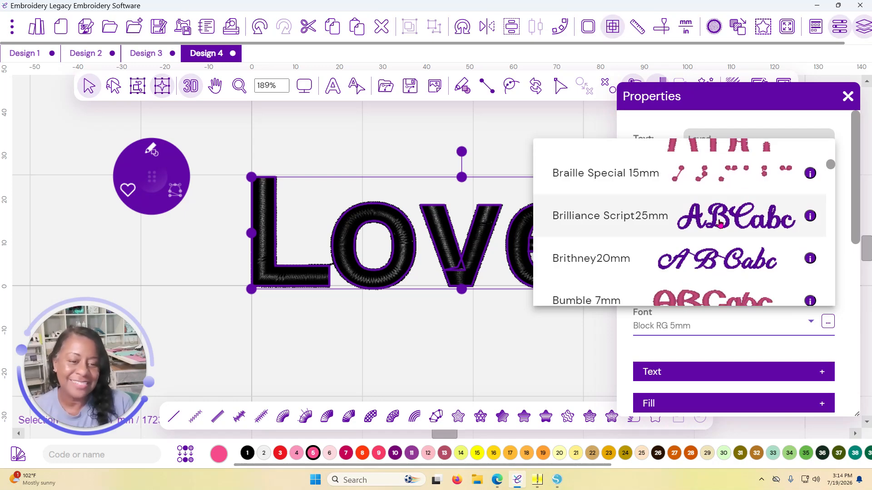
left_click(722, 219)
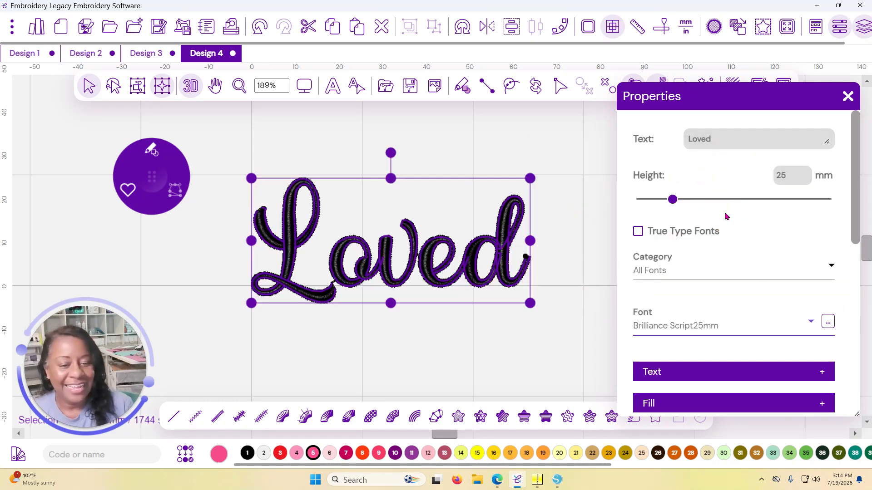
left_click(389, 326)
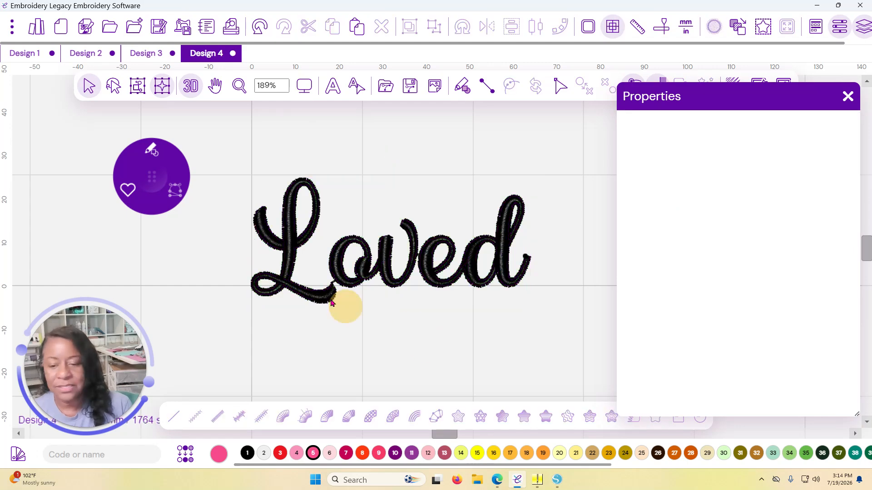
left_click(316, 253)
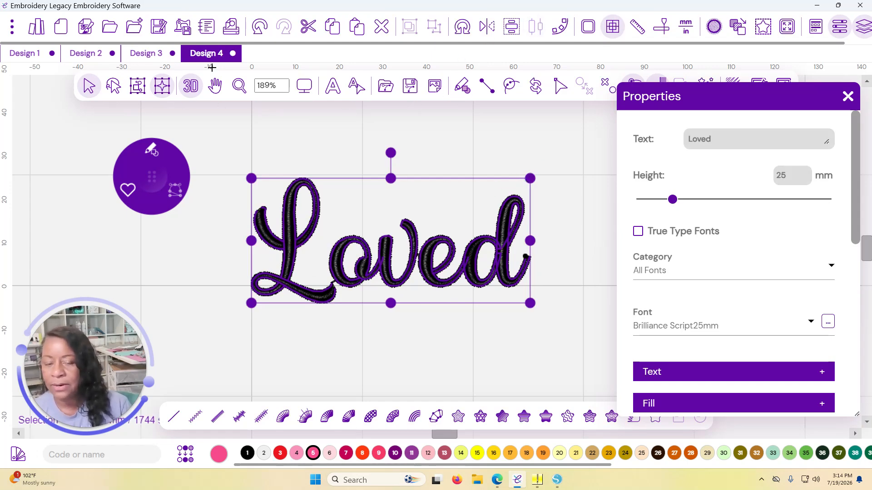
left_click_drag(421, 275, 252, 218)
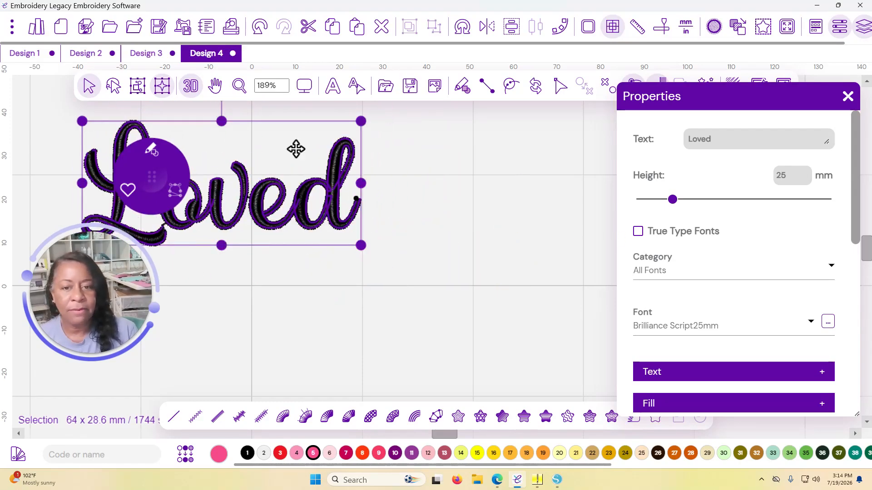
- Add a second plain text object reading "L" and enable True Type Fonts for it
left_click(333, 85)
left_click(372, 111)
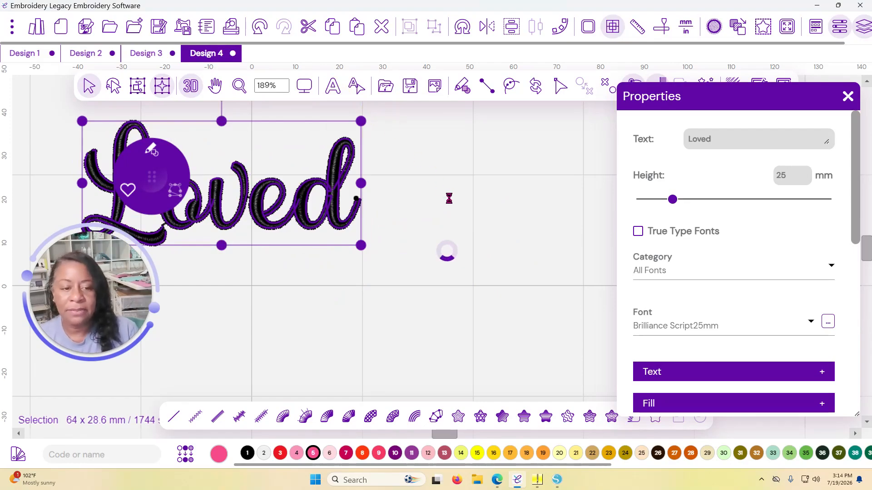
left_click_drag(722, 150, 666, 136)
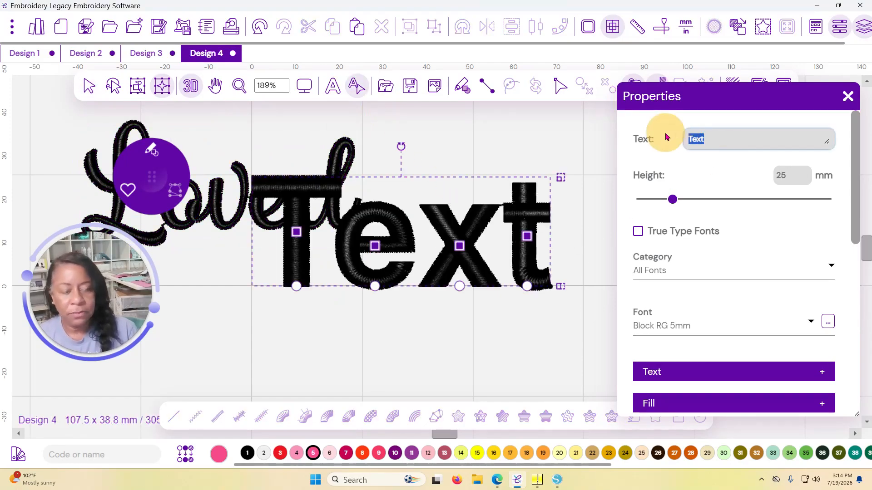
left_click(639, 230)
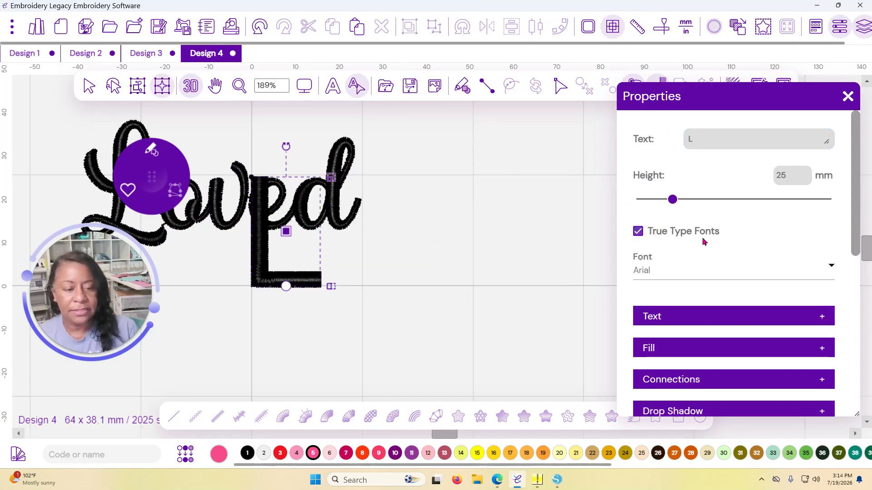
- Set the font of the "L" text object to the True Type font Freshman
left_click(826, 267)
scroll(758, 305, "down", 3)
scroll(756, 306, "down", 10)
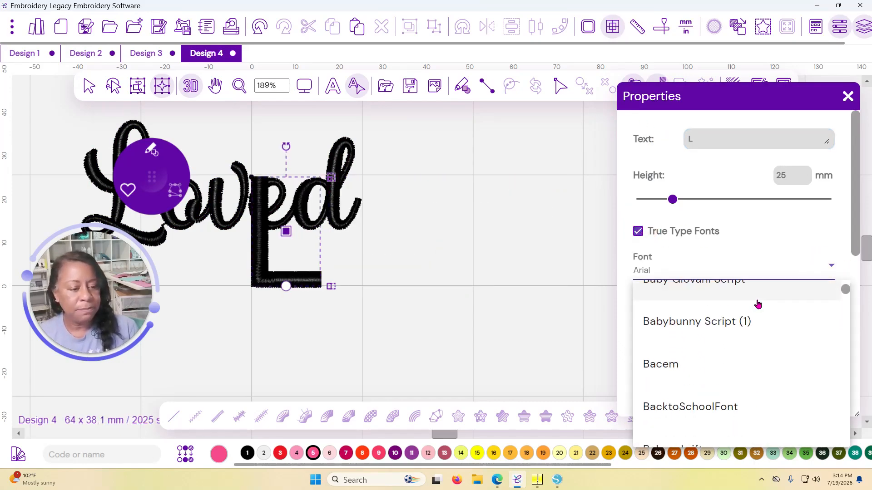
scroll(761, 304, "down", 8)
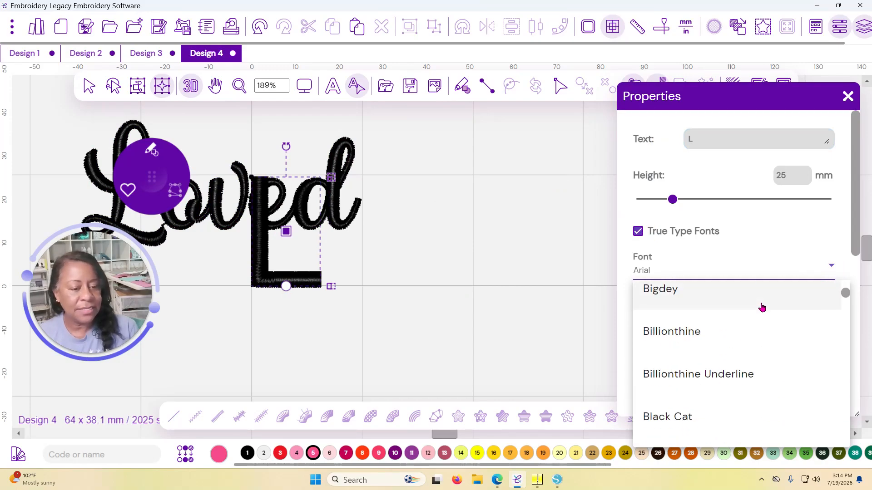
scroll(760, 303, "down", 12)
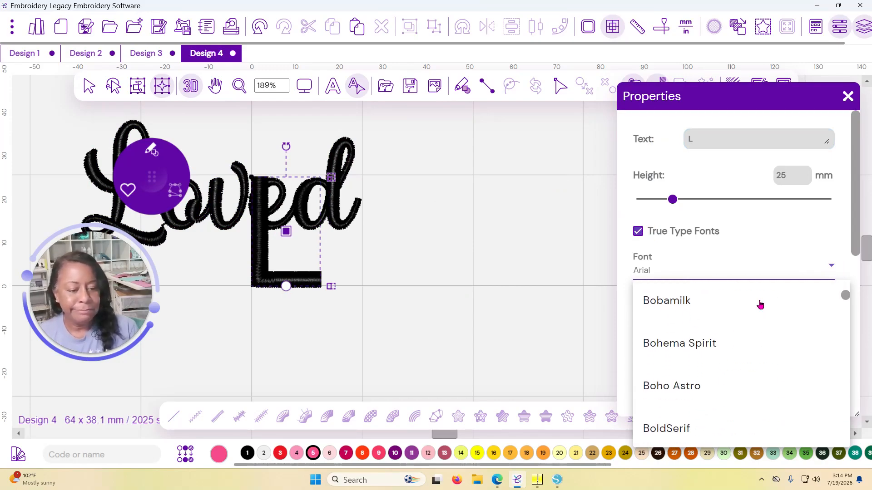
left_click_drag(852, 296, 849, 319)
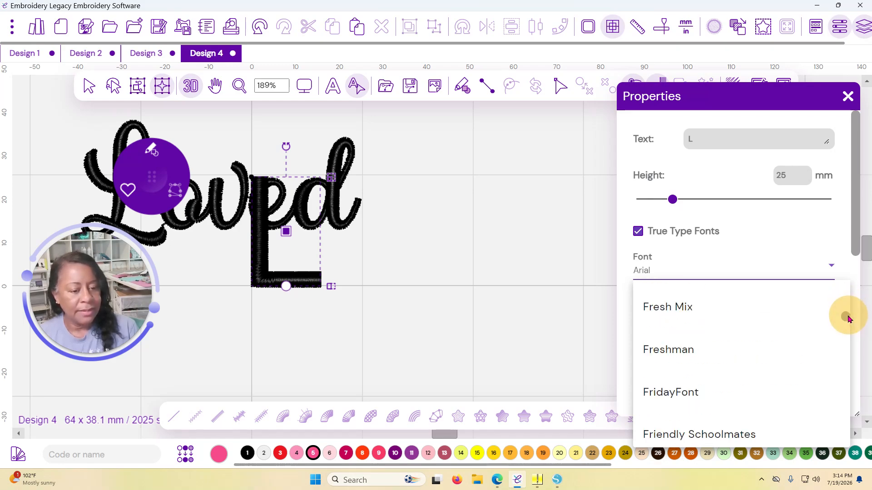
left_click(685, 358)
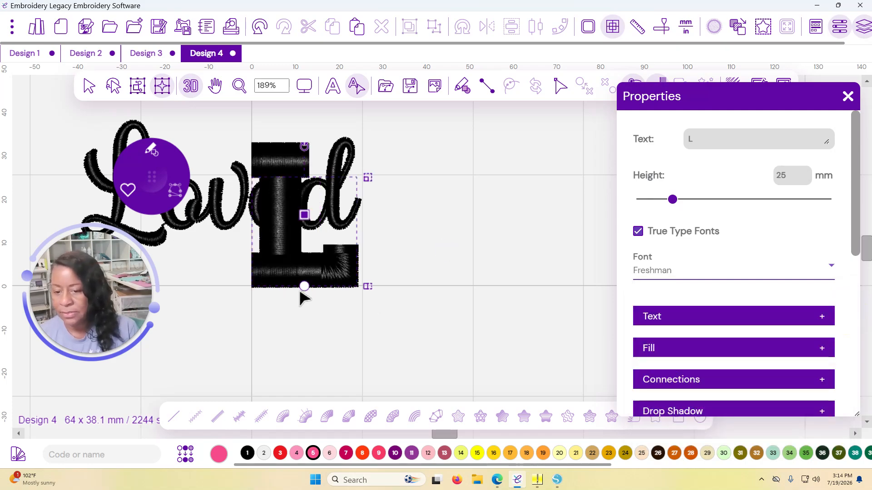
- Move the "L" about 32 mm right and 10 mm down, clear of "Loved", and inspect its satin stitching
left_click_drag(282, 212, 422, 259)
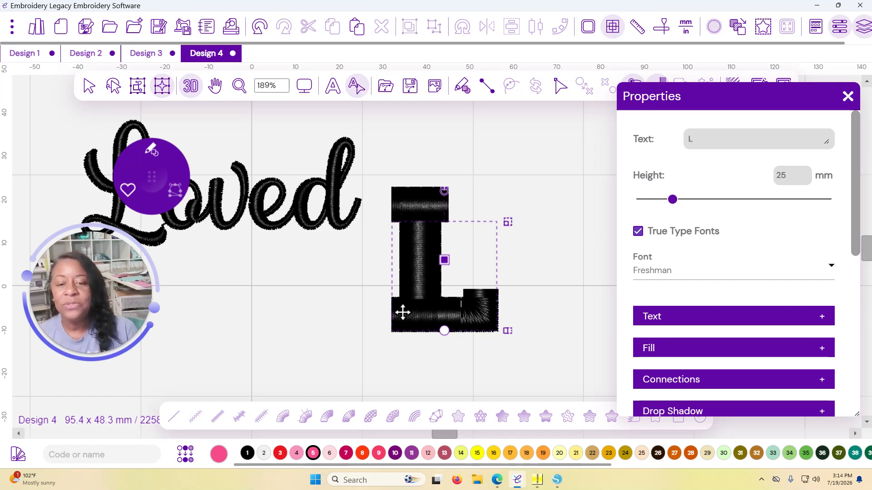
scroll(476, 320, "up", 1)
scroll(484, 320, "up", 5)
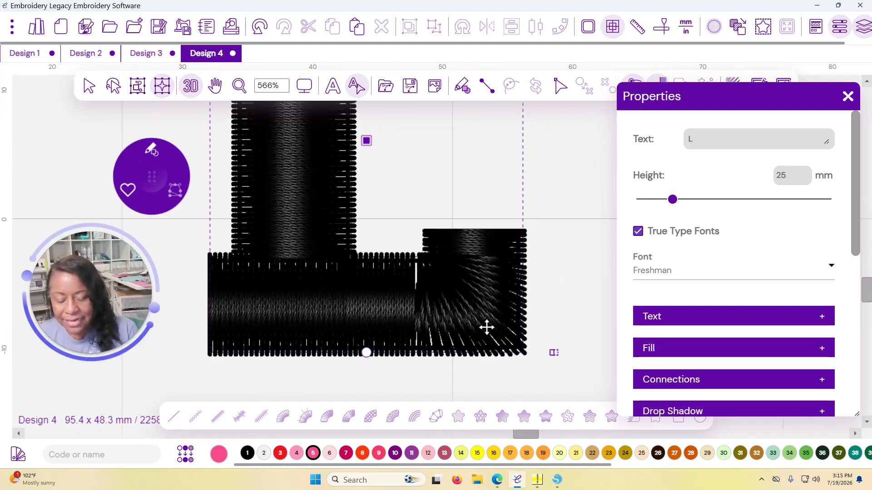
scroll(487, 327, "down", 4)
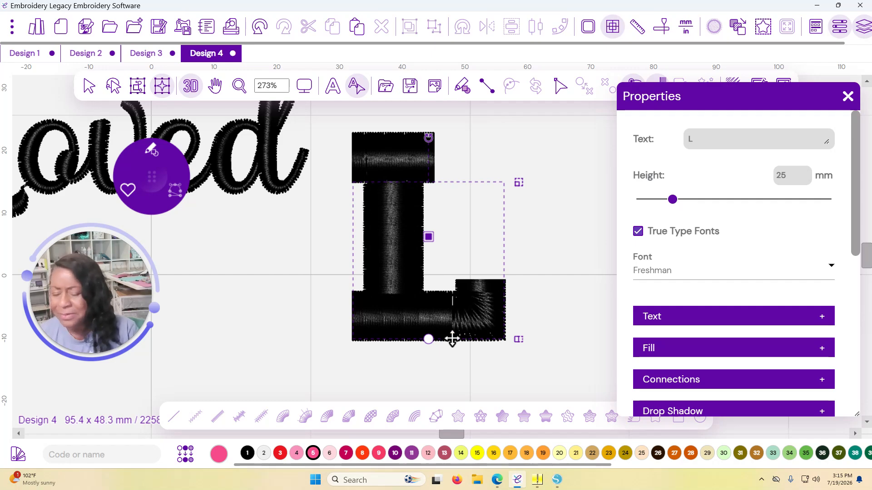
- Break up the "L" text object into an editable stitch shape with Breakup Text
left_click(548, 152)
left_click(386, 247)
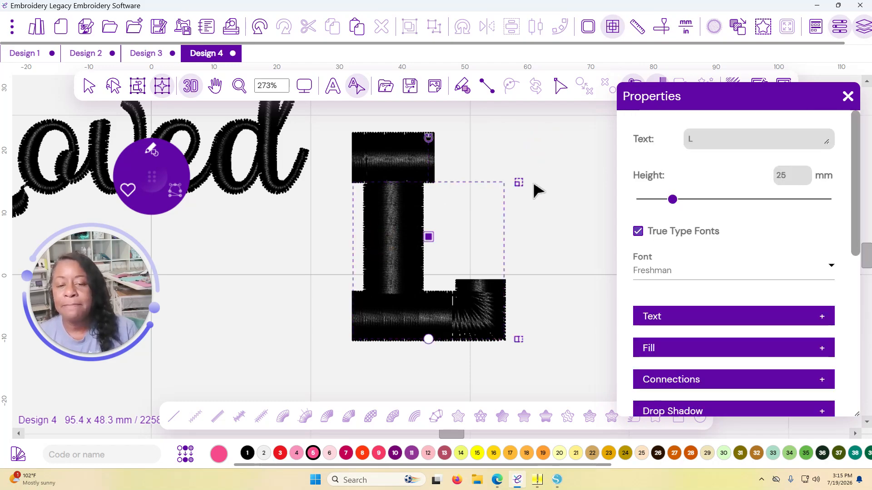
left_click(88, 85)
left_click(408, 165)
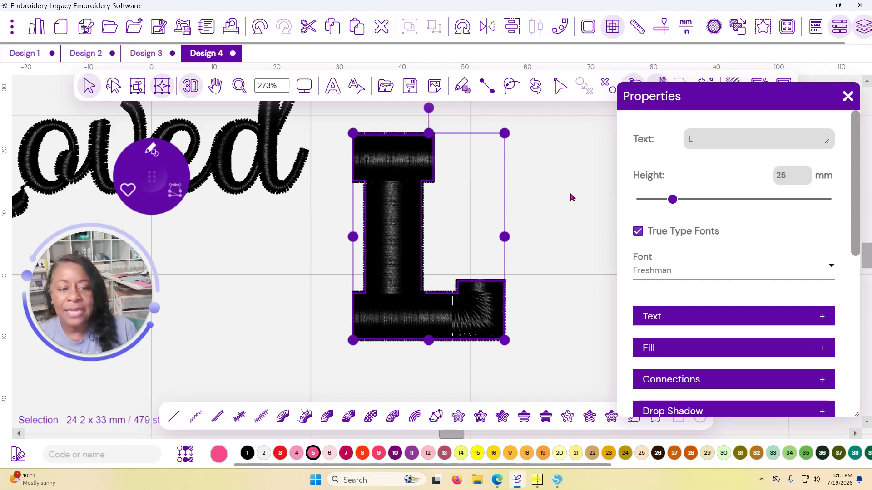
right_click(520, 152)
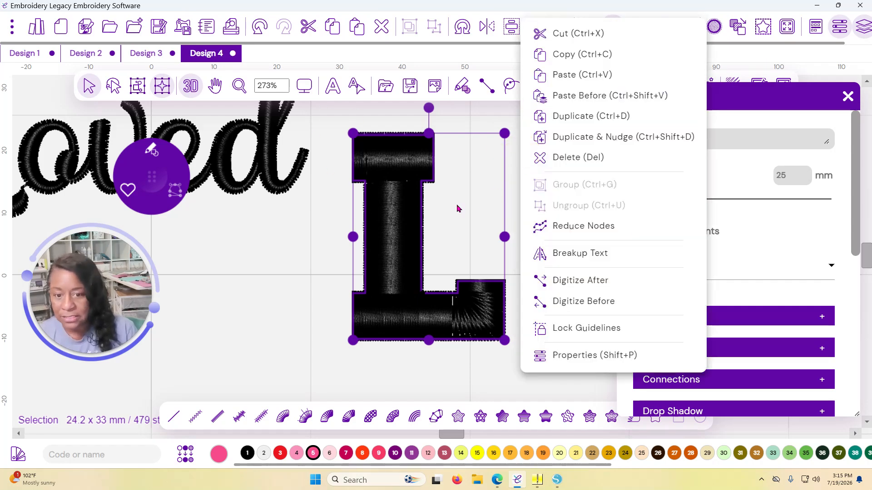
left_click(572, 253)
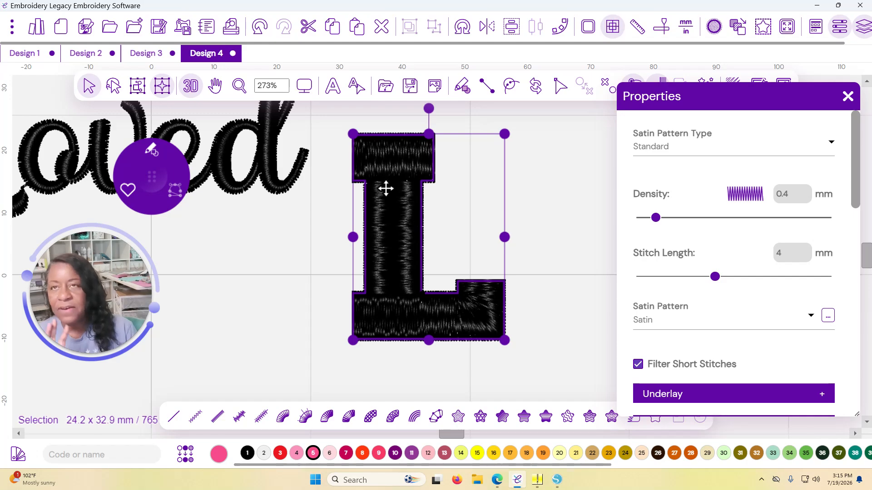
- Convert the broken-up L from satin to a fill, drawing a vertical stitch angle line through the letter
left_click(459, 417)
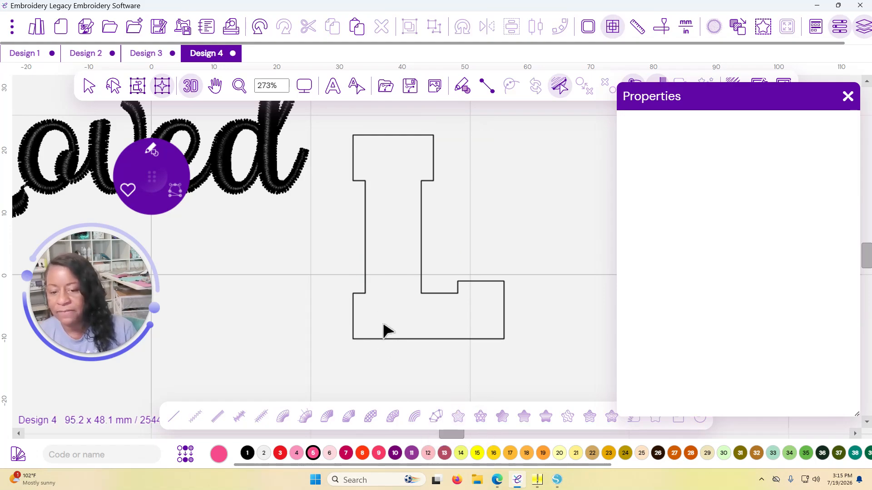
left_click_drag(387, 331, 384, 131)
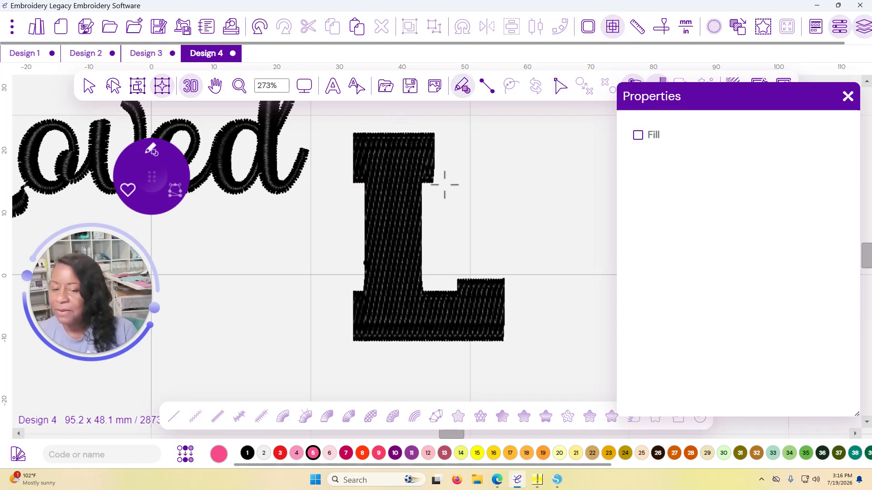
- Convert the L shape into unfilled outline artwork without stitches
left_click(89, 86)
left_click(399, 186)
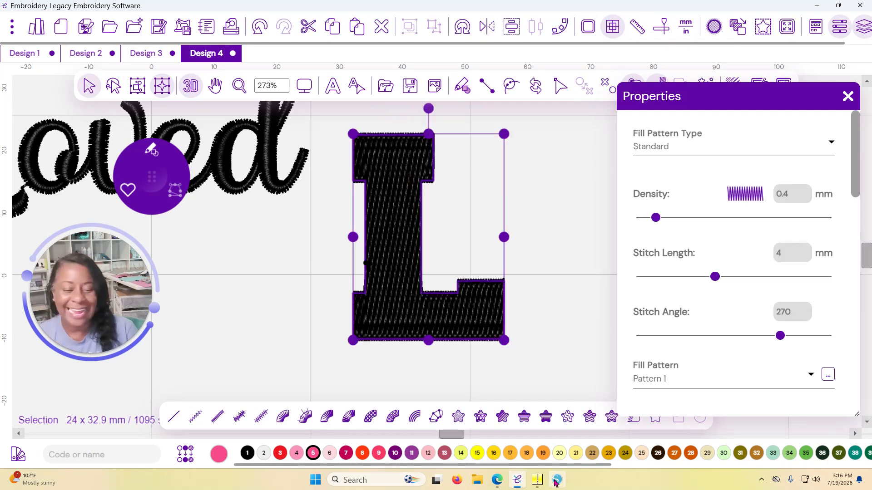
left_click(658, 422)
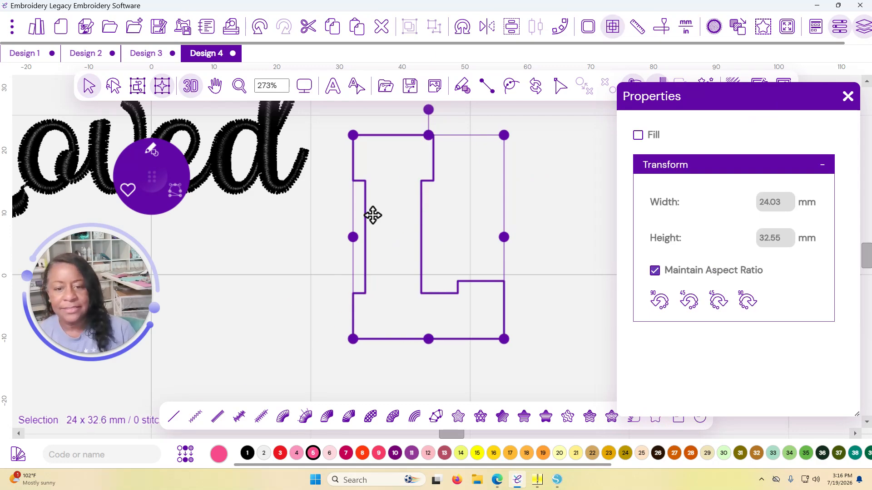
- Switch the units to inches and enlarge the L outline to about 4.97 by 6.74 in, its left edge overlapping "Loved"
scroll(400, 233, "down", 3)
scroll(400, 233, "up", 2)
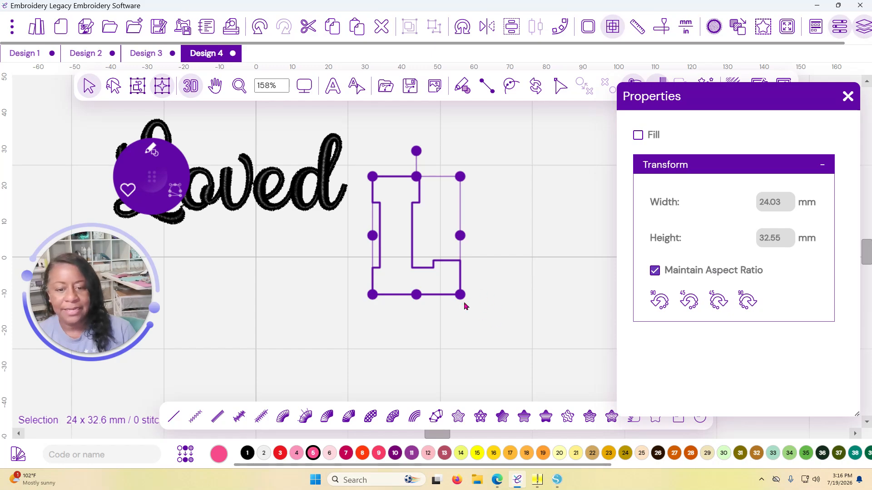
left_click_drag(460, 295, 535, 396)
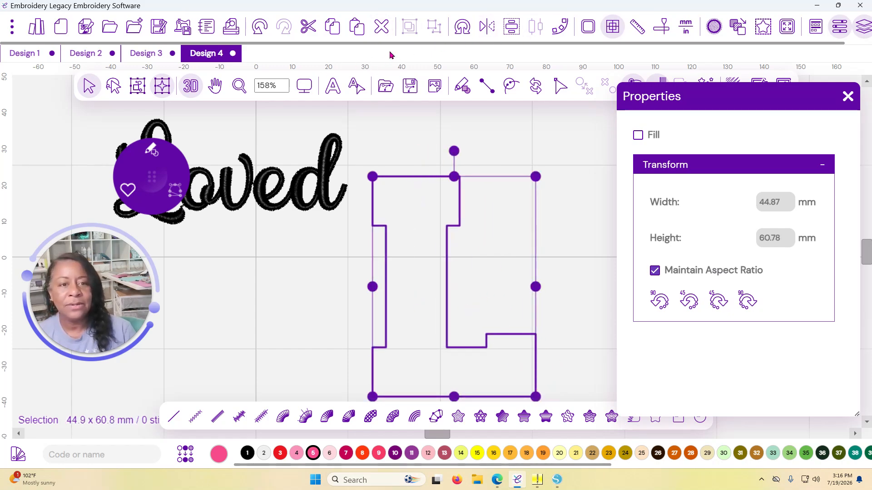
scroll(463, 255, "down", 4)
scroll(463, 249, "down", 1)
left_click_drag(493, 219, 658, 54)
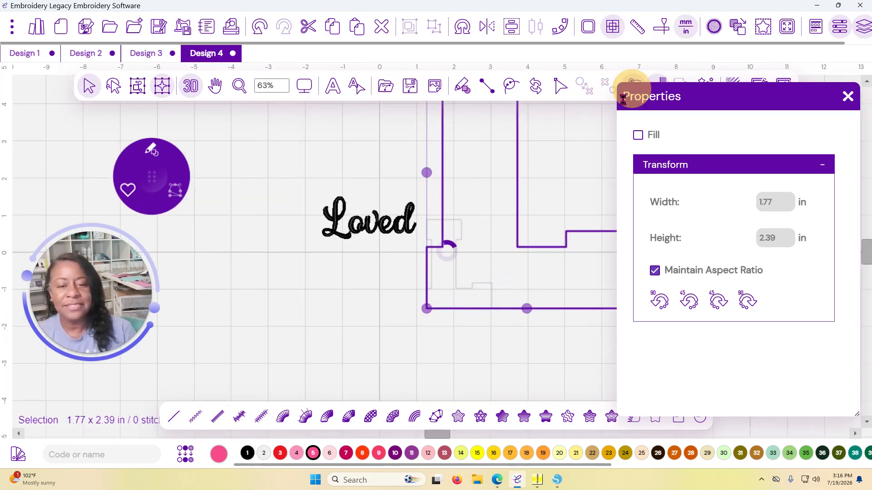
left_click_drag(489, 187, 432, 263)
left_click_drag(568, 119, 552, 140)
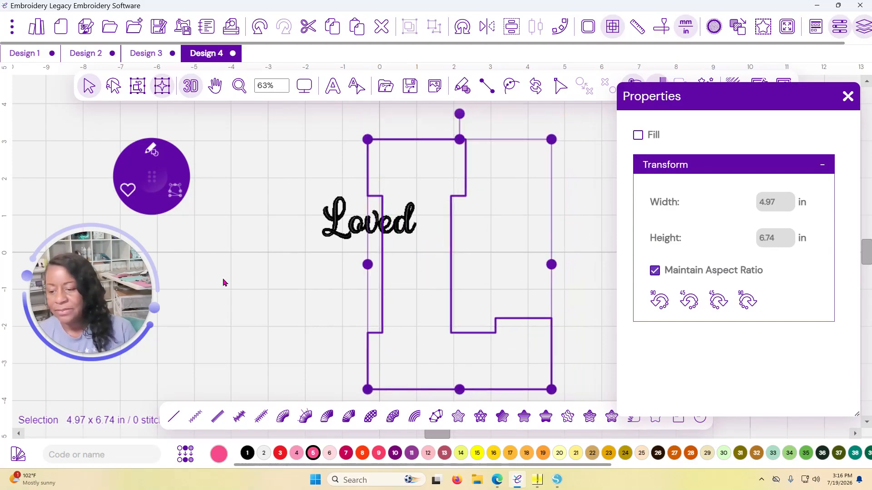
- Select "Loved", try rotating it freehand to read vertically, and undo the rotation
left_click(351, 233)
left_click_drag(370, 172, 335, 213)
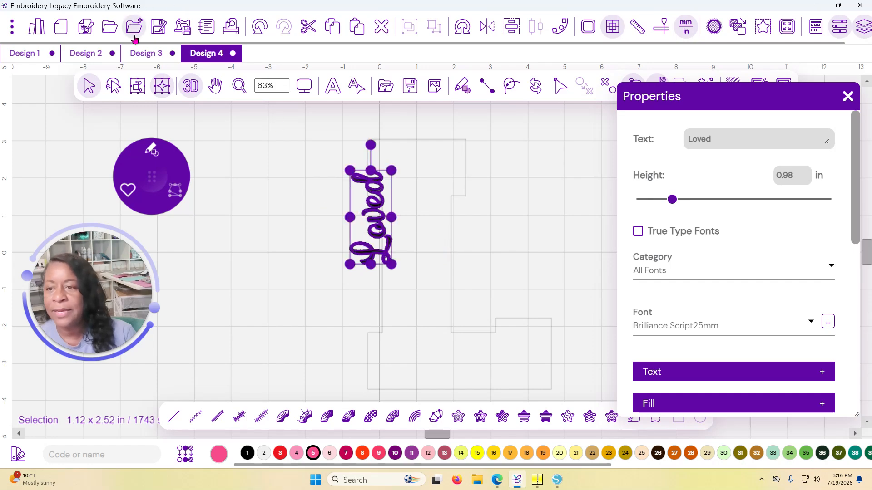
left_click(259, 26)
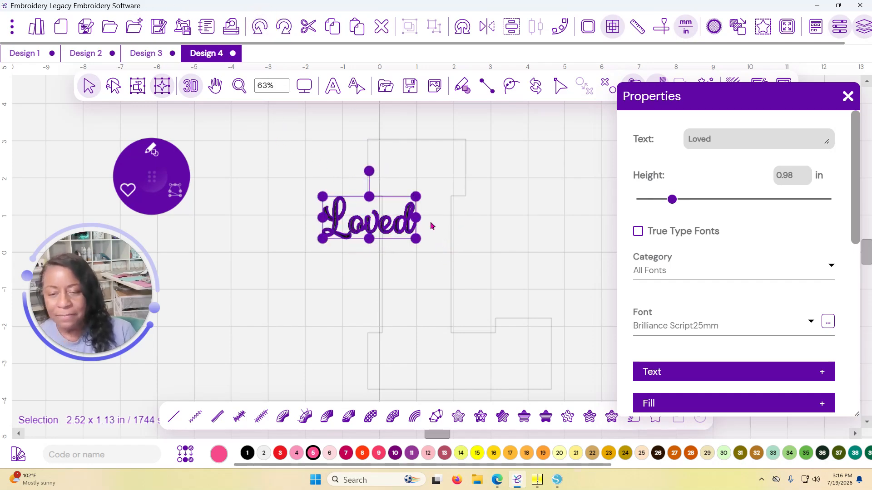
- Rotate "Loved" 90 degrees counterclockwise and enlarge it to about 1.75 by 3.92 in over the L's left edge
left_click(463, 32)
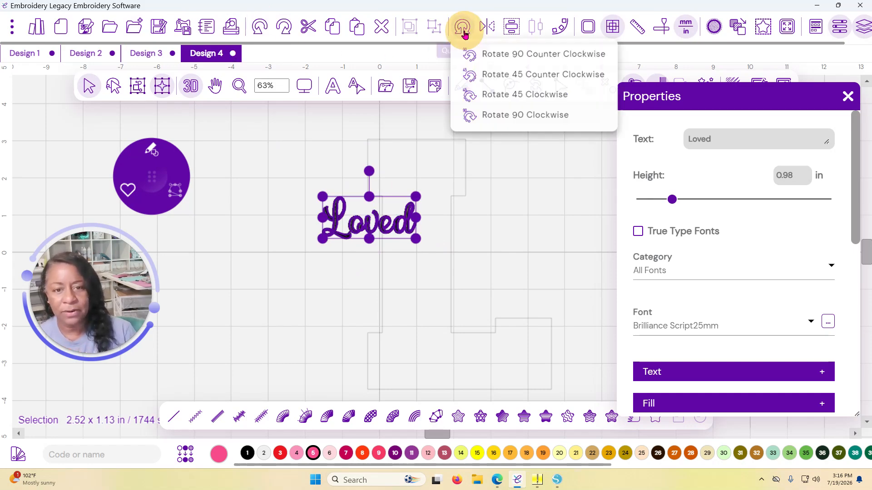
left_click(495, 54)
left_click_drag(390, 264, 414, 308)
left_click_drag(386, 243, 378, 257)
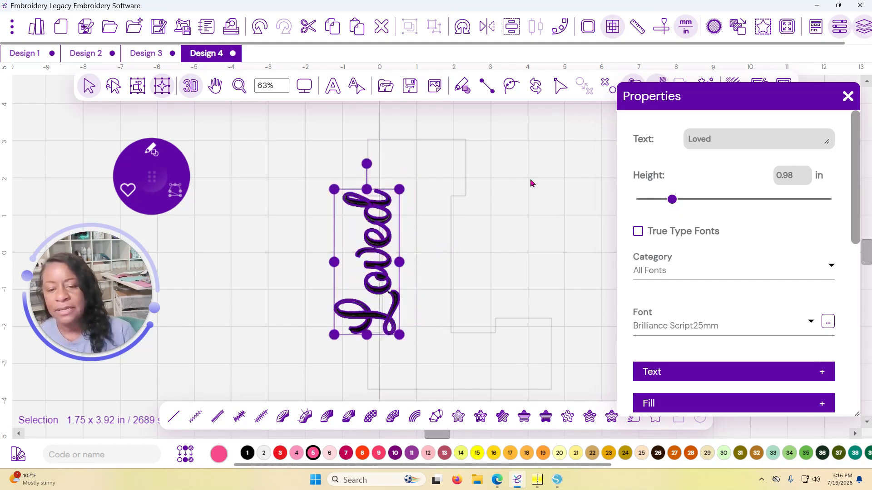
- Nudge the L outline slightly right and down, and enlarge "Loved" to about 1.9 by 4.25 in along its left stem edge
left_click(534, 182)
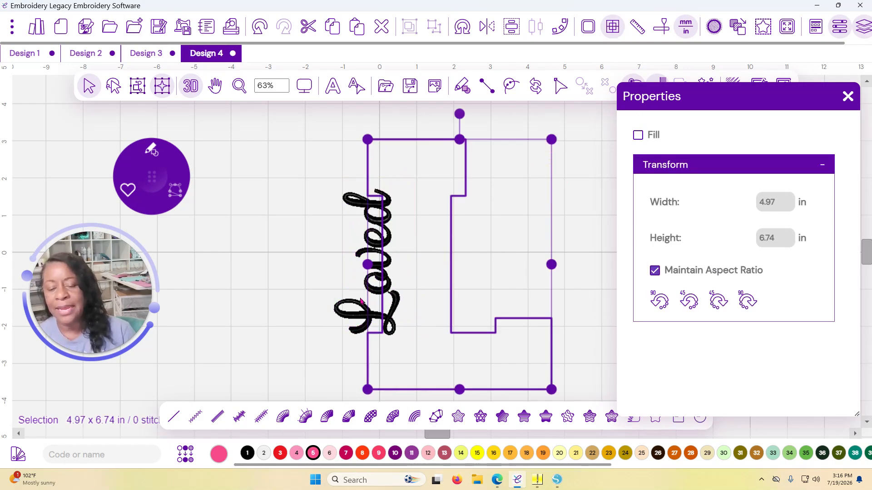
left_click_drag(372, 258, 375, 259)
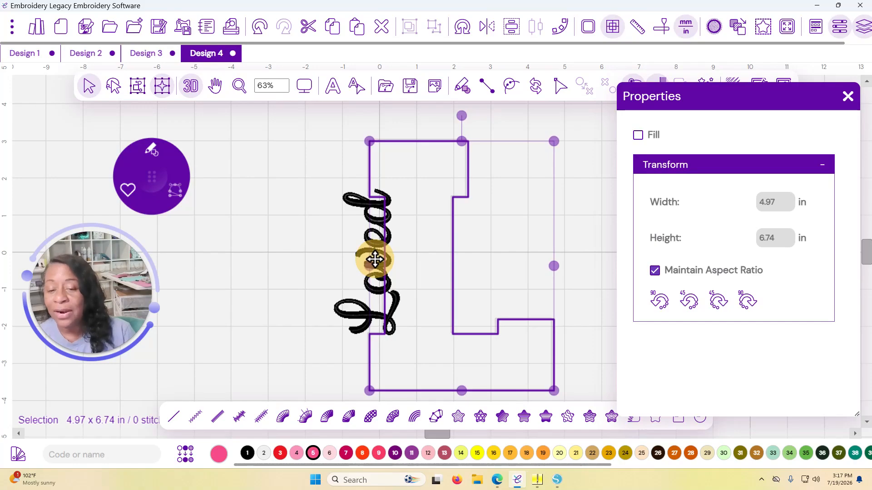
left_click(351, 306)
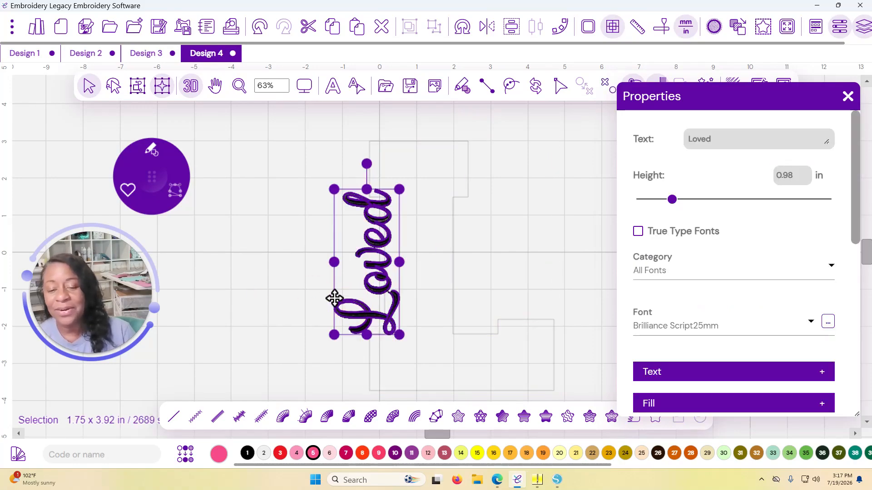
left_click_drag(333, 335, 329, 342)
left_click_drag(380, 286, 376, 273)
left_click(327, 253)
left_click(382, 292)
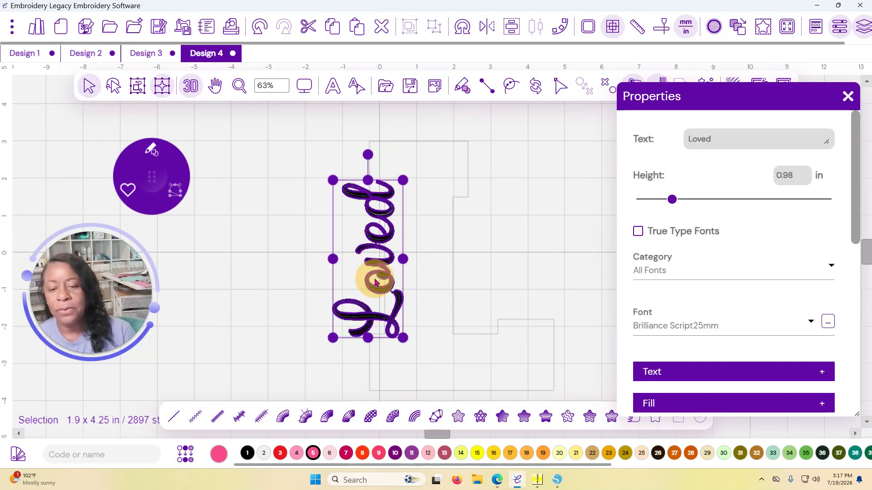
left_click(302, 247)
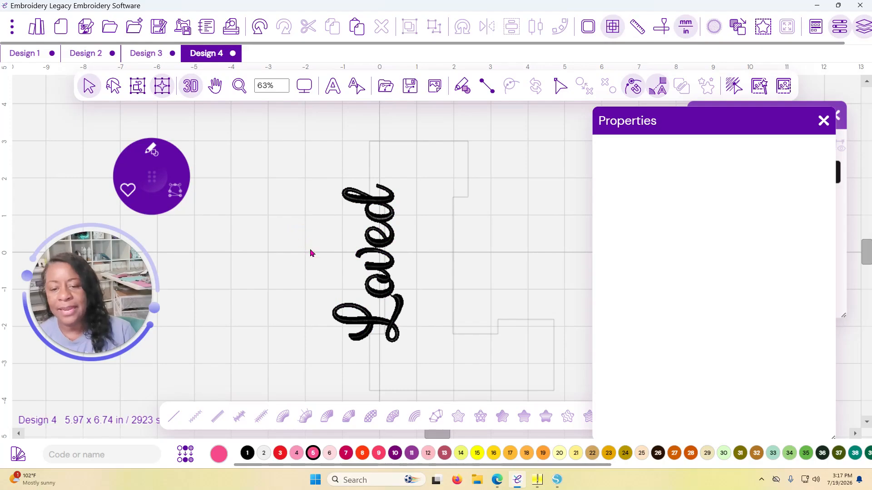
left_click(459, 252)
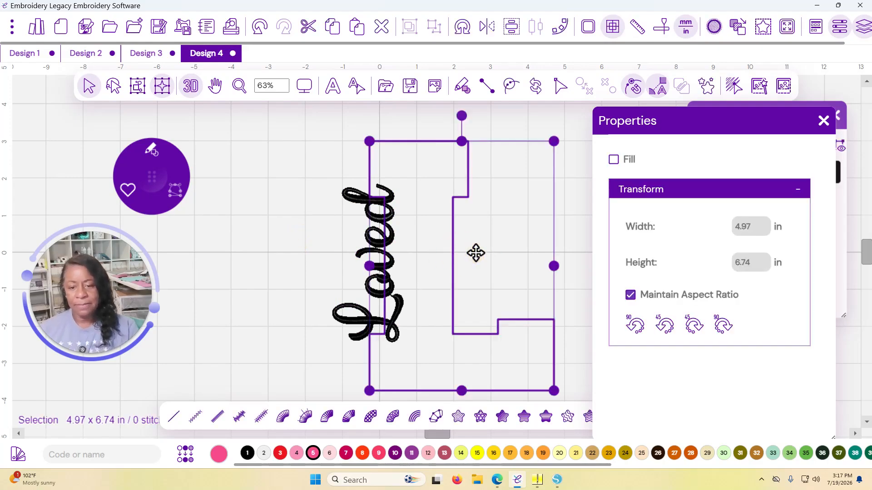
left_click(540, 251)
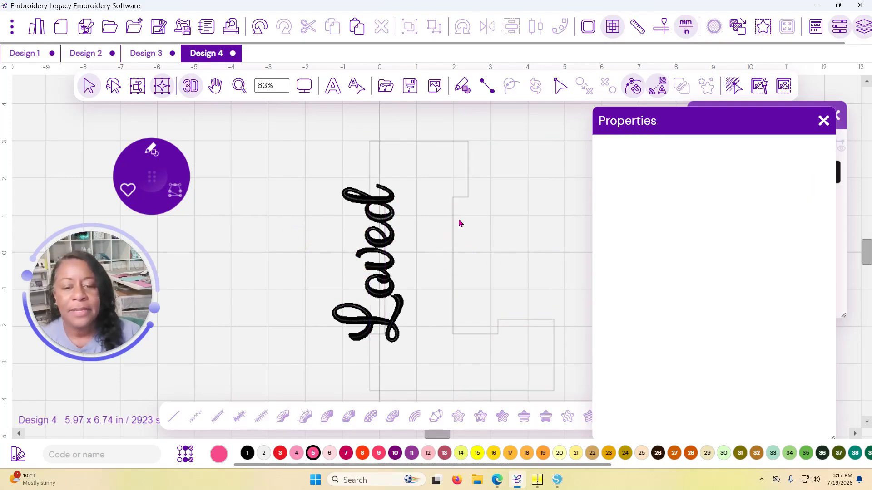
left_click(499, 223)
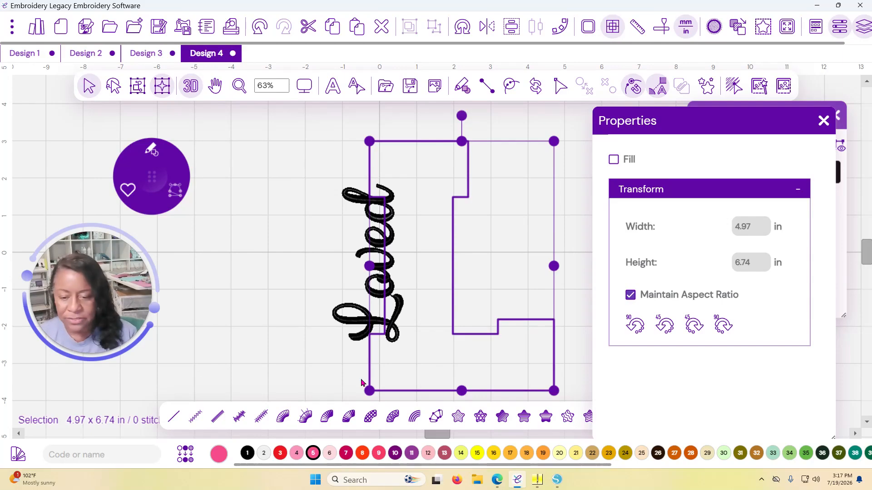
left_click(356, 323)
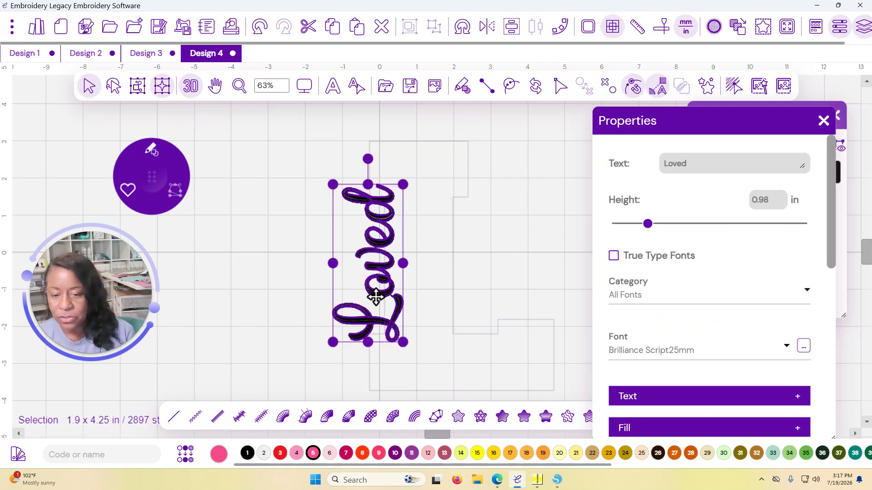
left_click(713, 27)
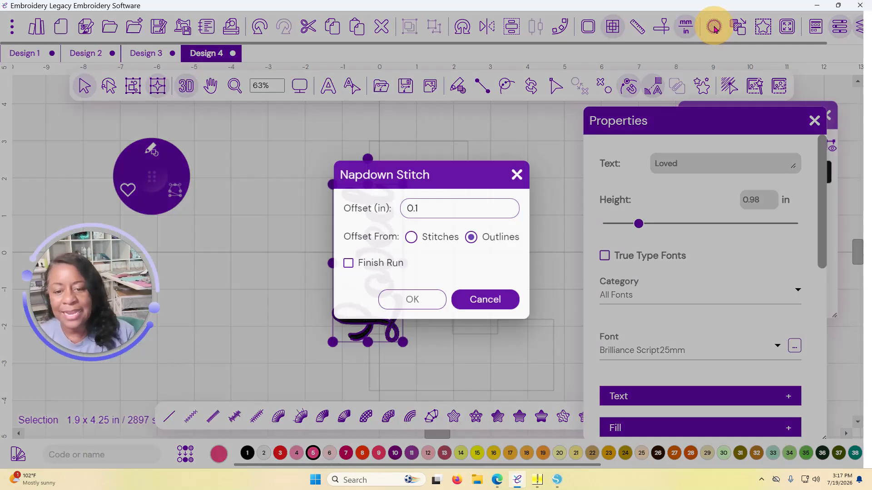
left_click(425, 209)
left_click_drag(425, 209, 391, 209)
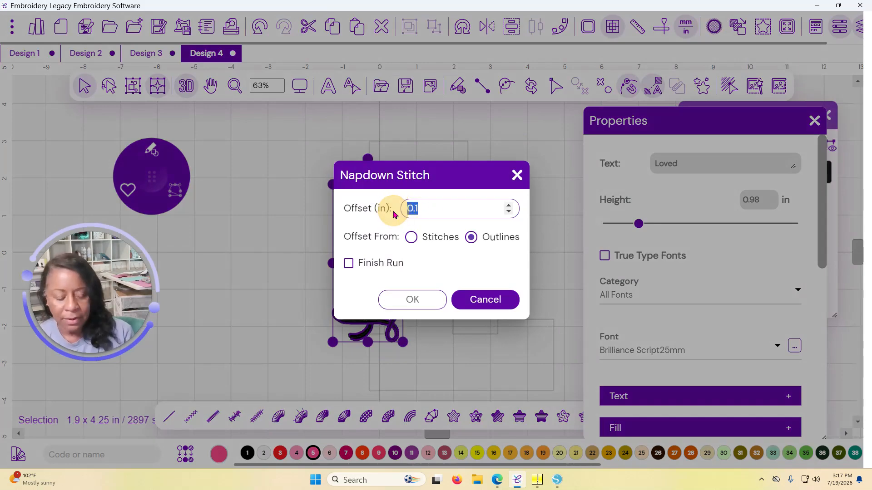
type("3.5")
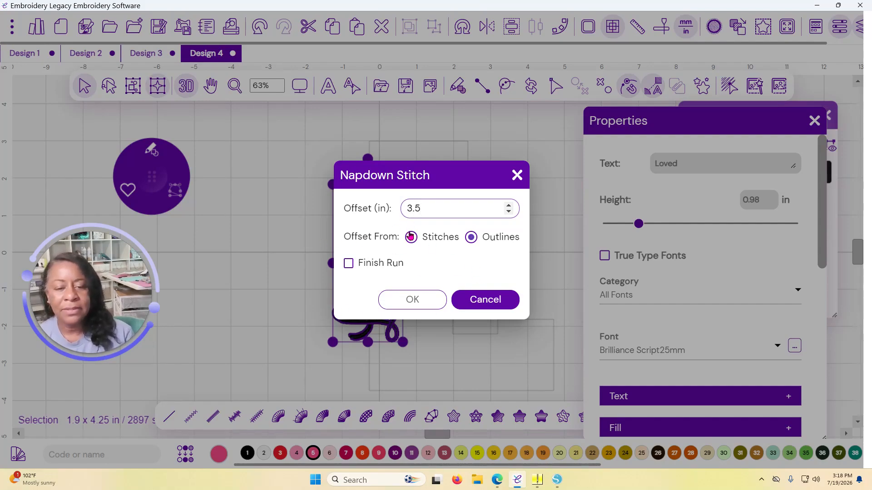
left_click(482, 301)
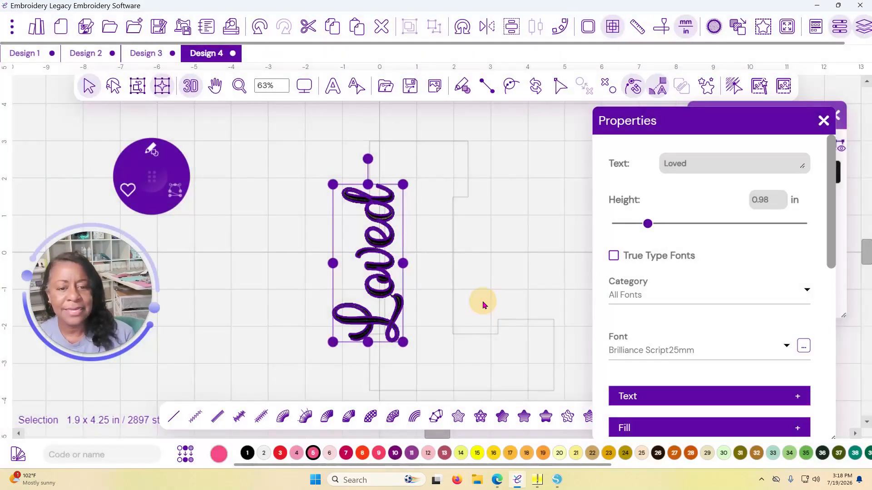
- Switch the units to millimetres and apply a napdown stitch to "Loved" with a 3.5 mm offset from its outlines
left_click(685, 26)
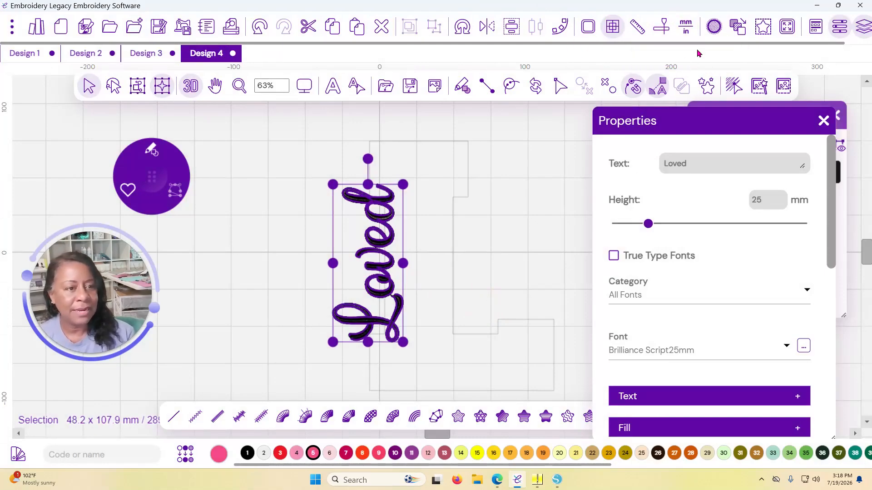
left_click(714, 26)
left_click_drag(430, 210, 363, 207)
type("3.5")
left_click(419, 303)
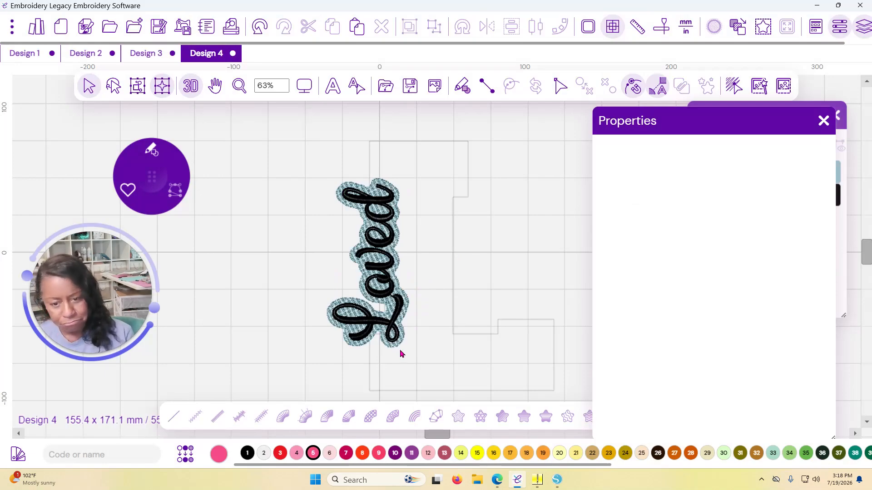
- Close the Properties panel and delete the light blue napdown stitching behind "Loved"
left_click(823, 121)
left_click(462, 353)
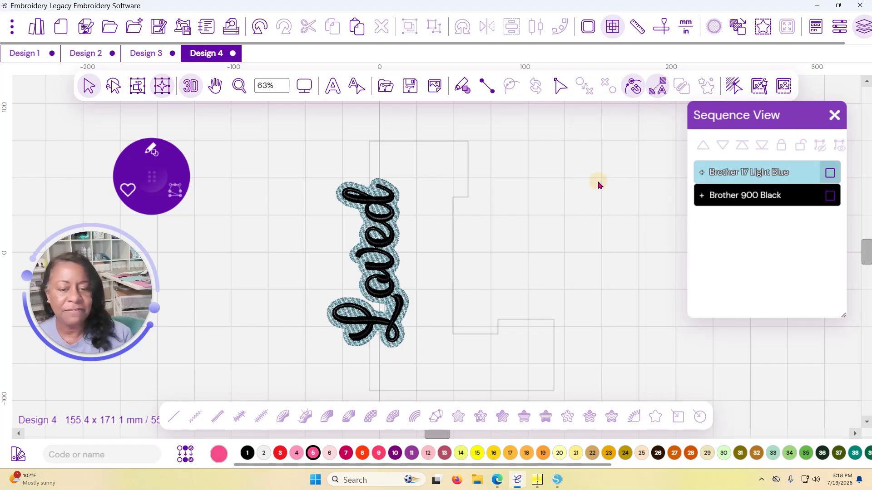
left_click(830, 174)
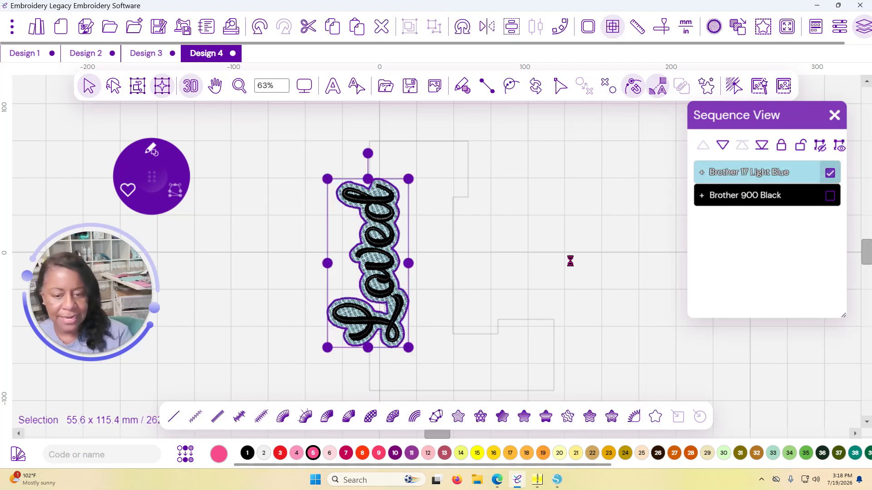
key("Delete")
- Apply a napdown stitch to the "Loved" lettering with a 5 mm offset from its outlines
left_click(367, 294)
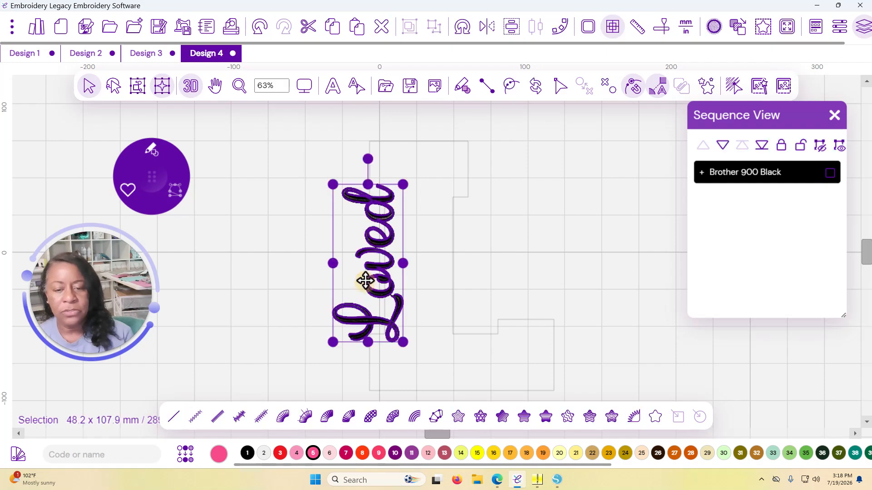
left_click(654, 85)
left_click_drag(444, 208, 375, 206)
type("5")
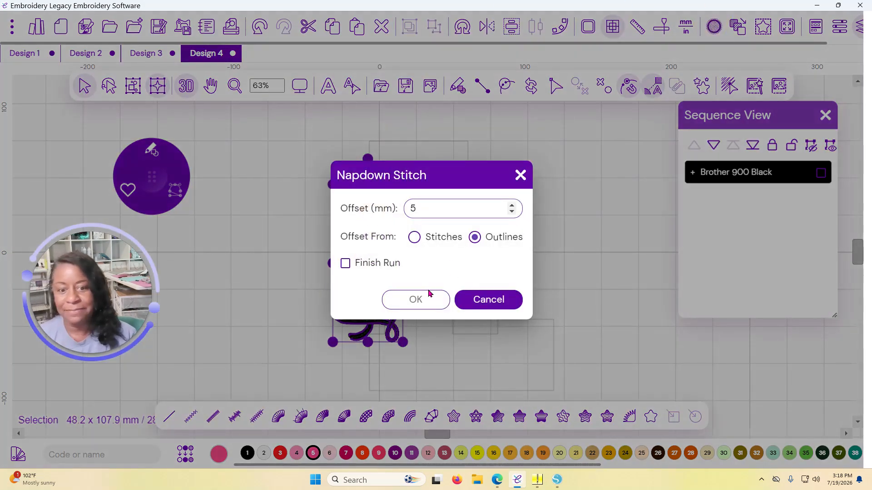
left_click(415, 299)
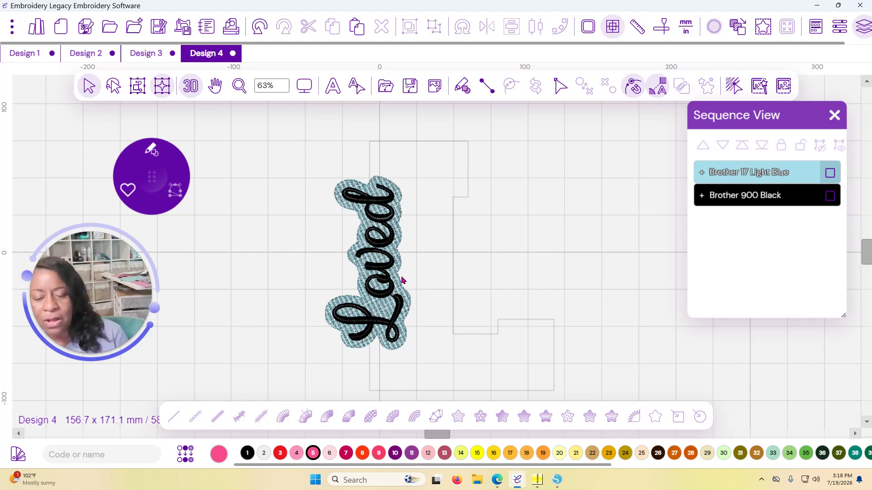
- Delete the 5 mm light blue napdown stitching around "Loved"
left_click(577, 217)
left_click(758, 168)
left_click(830, 173)
key("Delete")
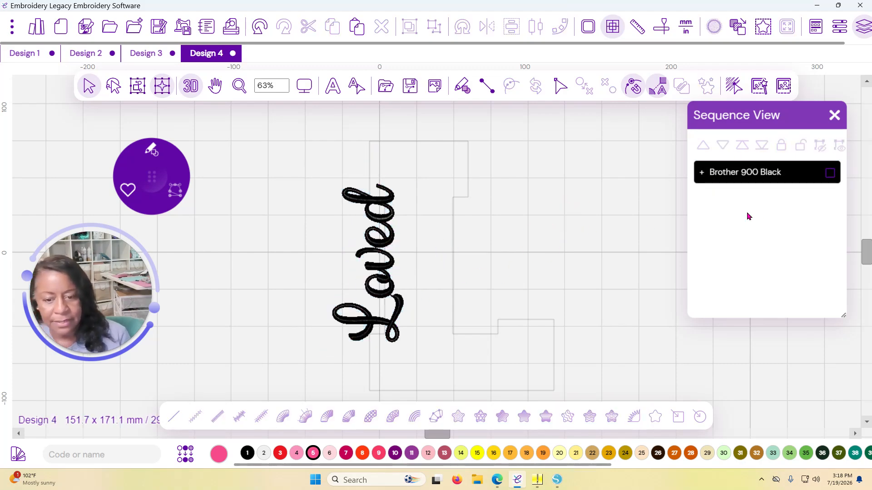
- Convert the "Loved" lettering into separate satin path objects and expand the Brother 900 Black color in the Sequence View
left_click(384, 292)
left_click(399, 307)
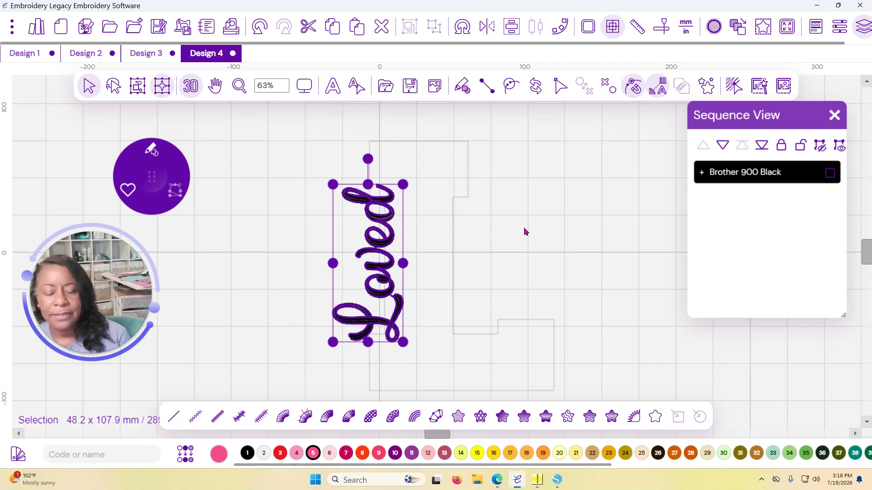
right_click(558, 177)
left_click(611, 349)
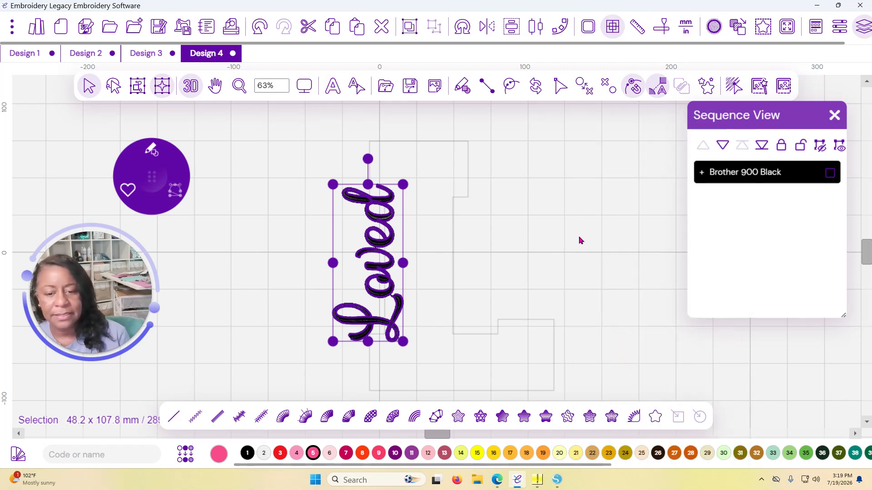
left_click(701, 173)
left_click(626, 190)
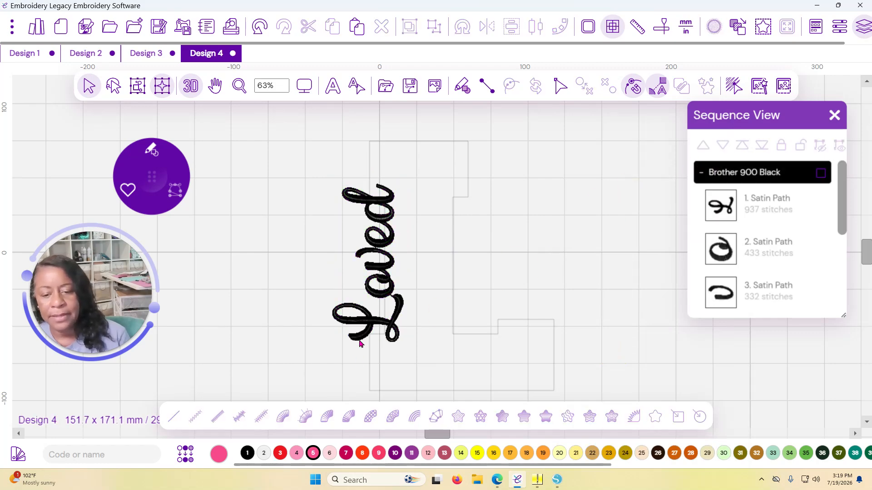
- Move the script letter "L" of "Loved" closer to the "o" and fine-tune its position so the two letters overlap
left_click(360, 324)
left_click_drag(380, 324, 381, 306)
left_click(579, 172)
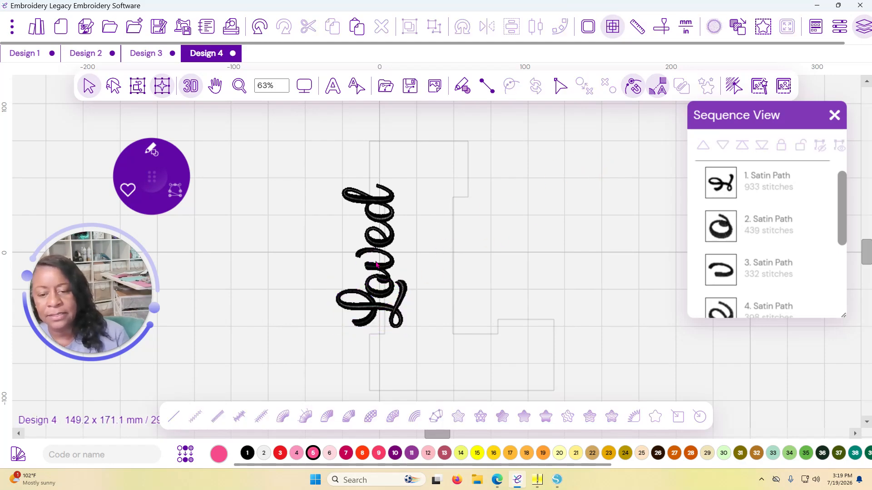
left_click(372, 309)
left_click_drag(375, 307, 373, 310)
left_click(595, 179)
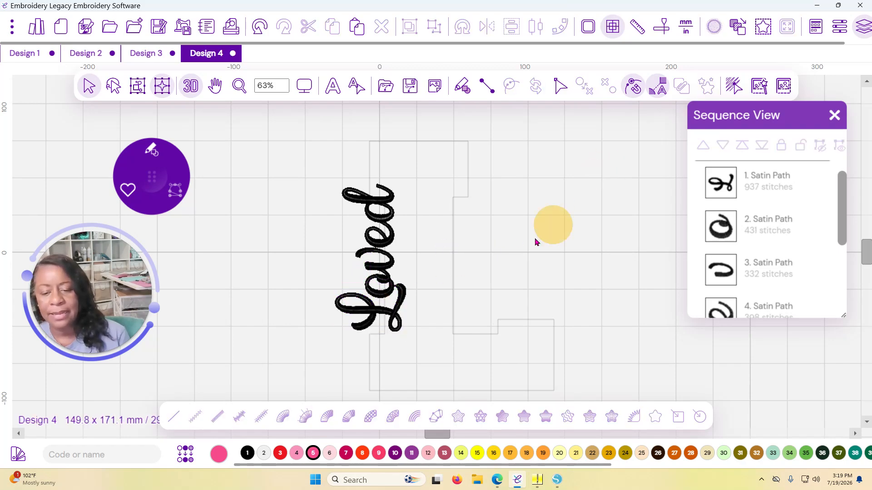
- Select the five satin paths of "Loved" together and move the word slightly down and left on the L's stem
left_click(380, 248)
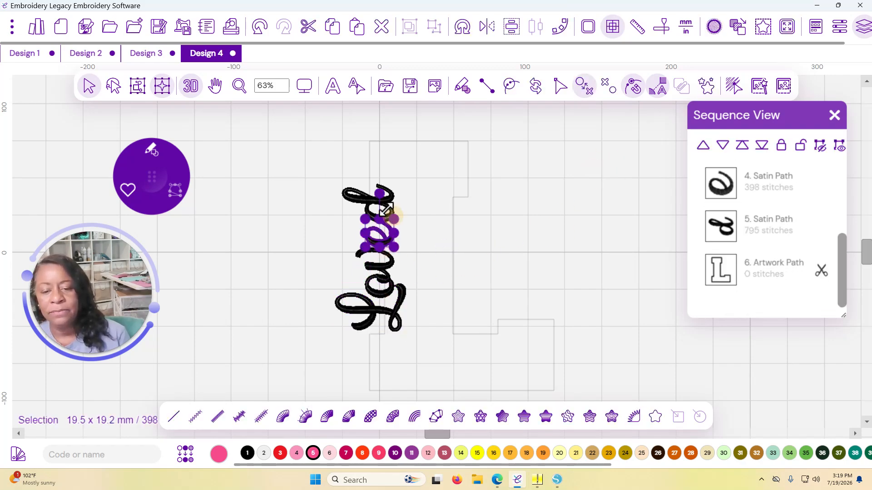
left_click(315, 175)
scroll(799, 222, "up", 5)
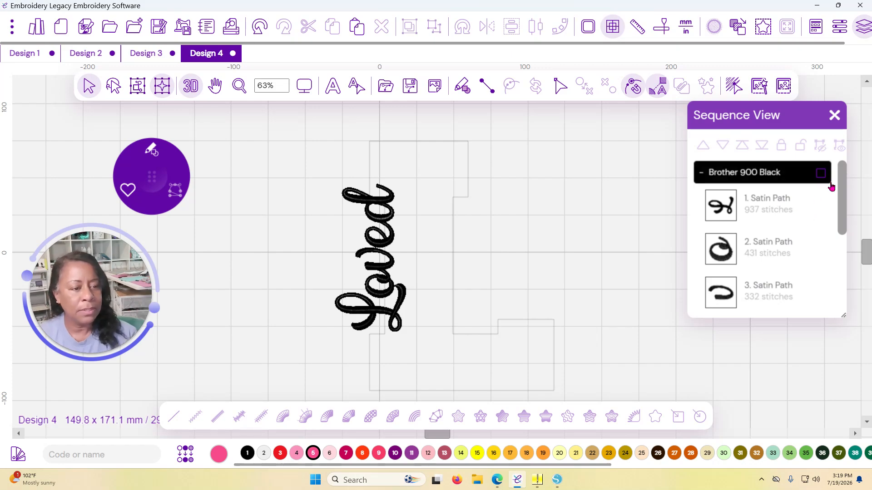
left_click(819, 209)
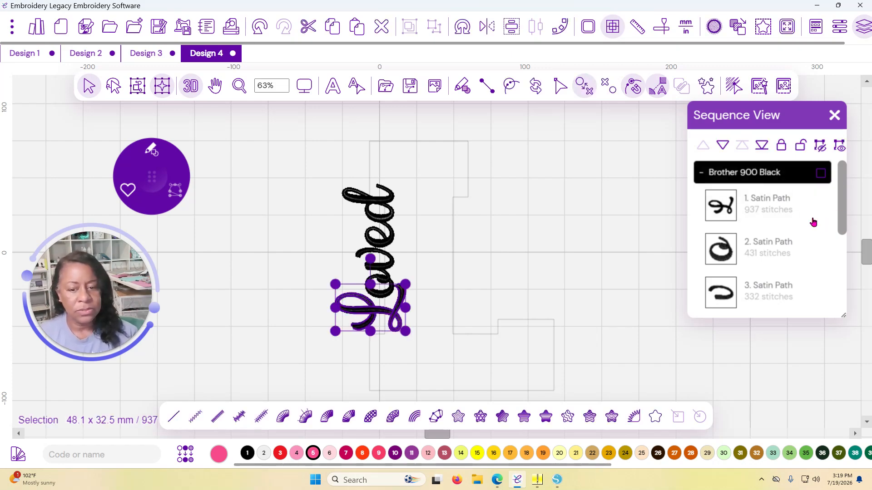
scroll(812, 222, "down", 5)
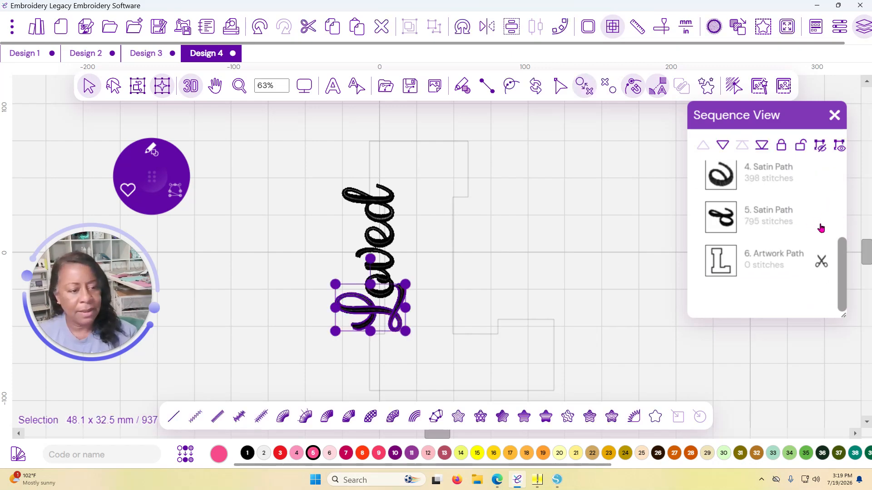
left_click(820, 229)
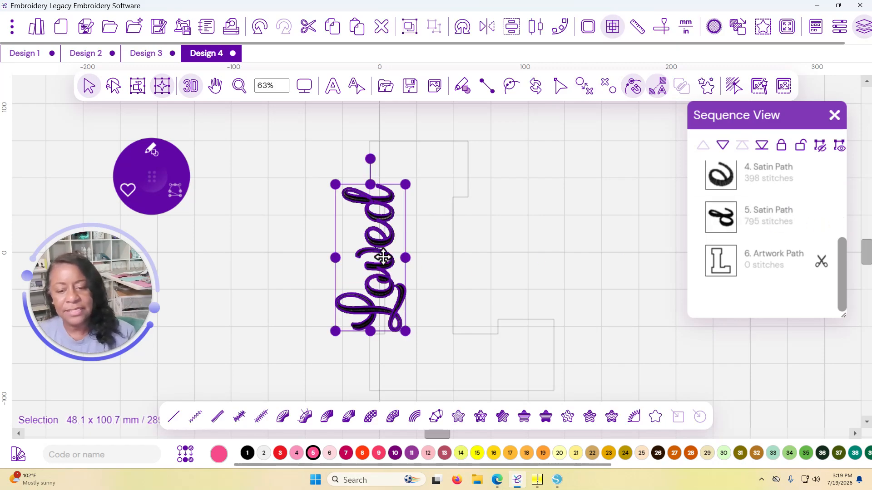
left_click_drag(388, 259, 384, 263)
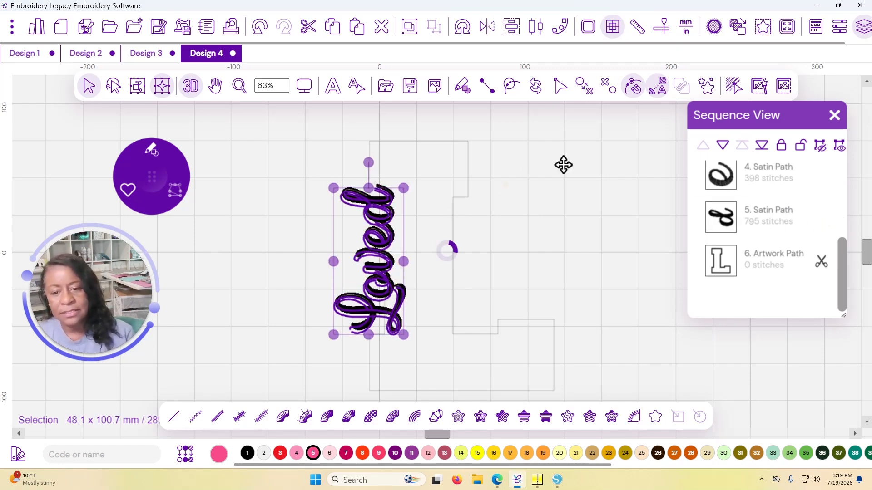
left_click(572, 176)
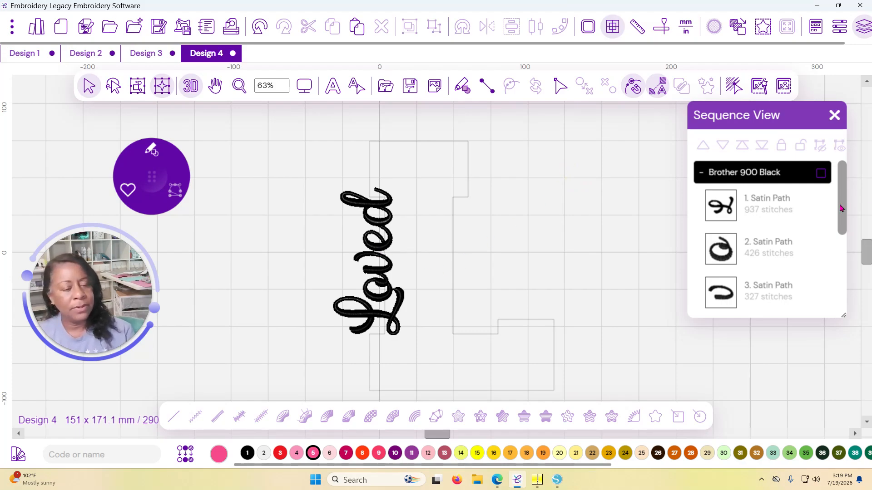
- Select all Brother 900 Black objects, then enlarge and reposition the Sequence View so that all six objects are listed
scroll(806, 213, "down", 3)
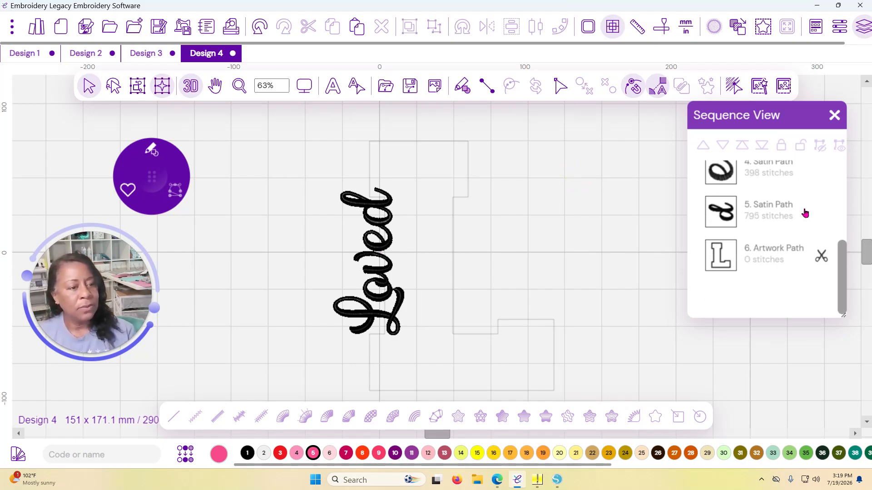
scroll(803, 207, "up", 5)
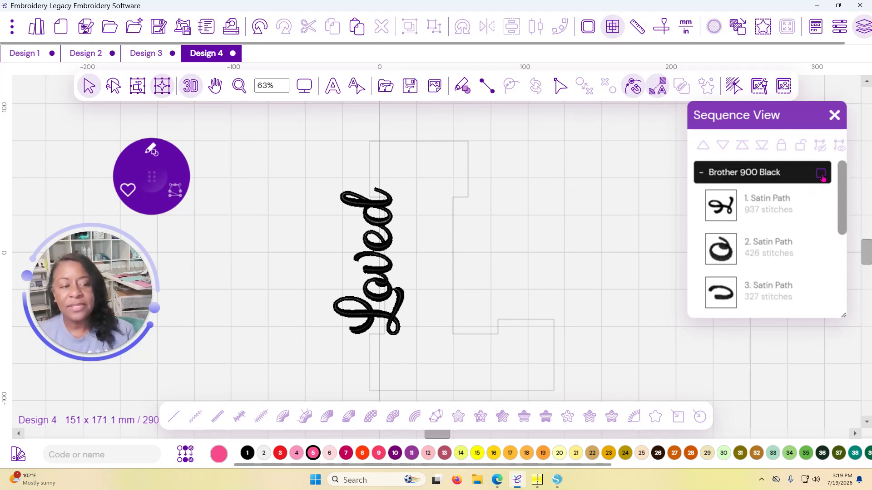
left_click(821, 173)
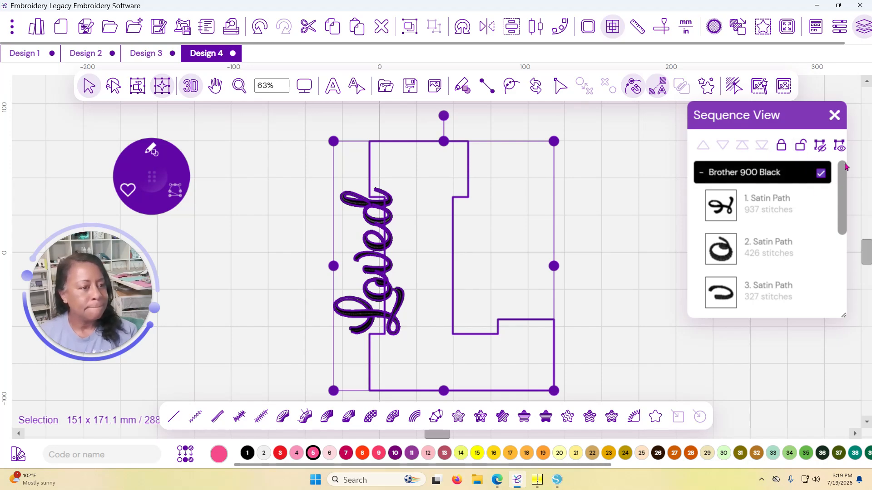
left_click_drag(843, 315, 868, 445)
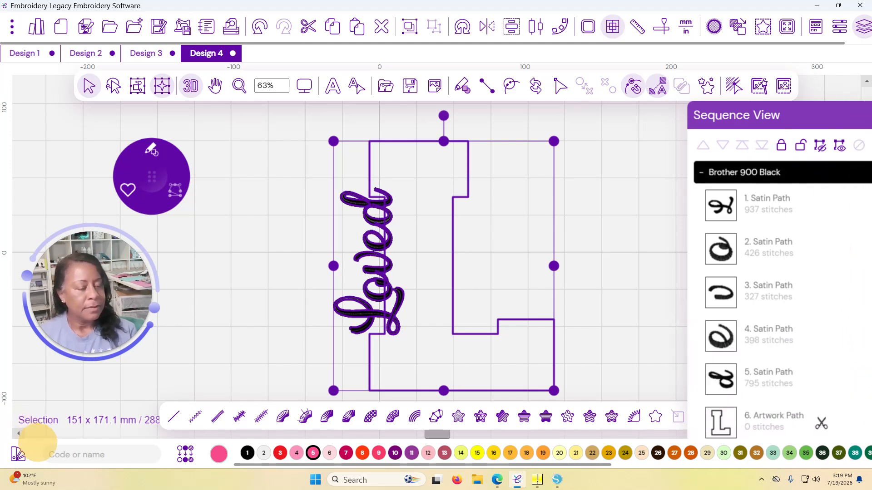
left_click_drag(829, 116, 755, 104)
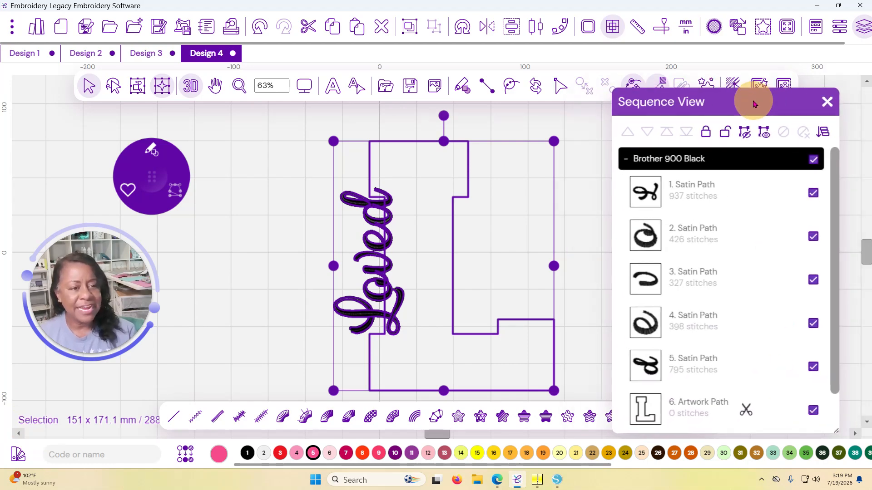
- Re-sort the selected objects' sequence and nudge the five "Loved" satin paths slightly down, leaving the L artwork path unselected
left_click(823, 132)
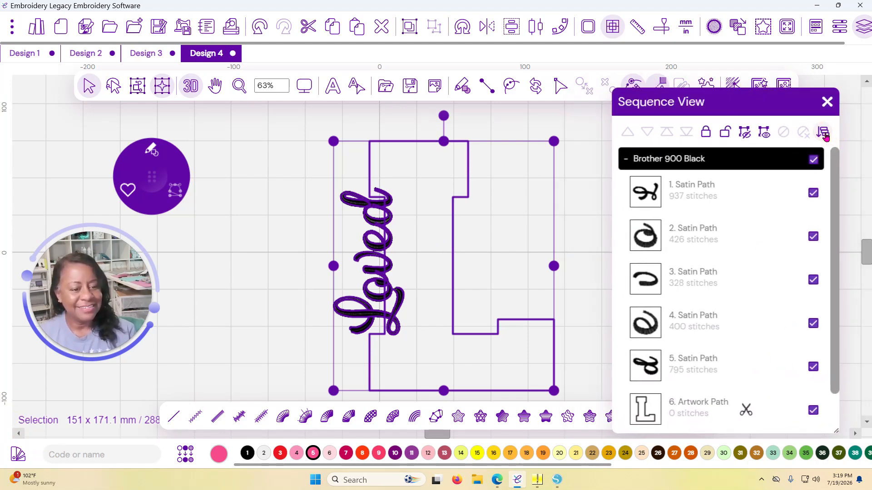
left_click(824, 134)
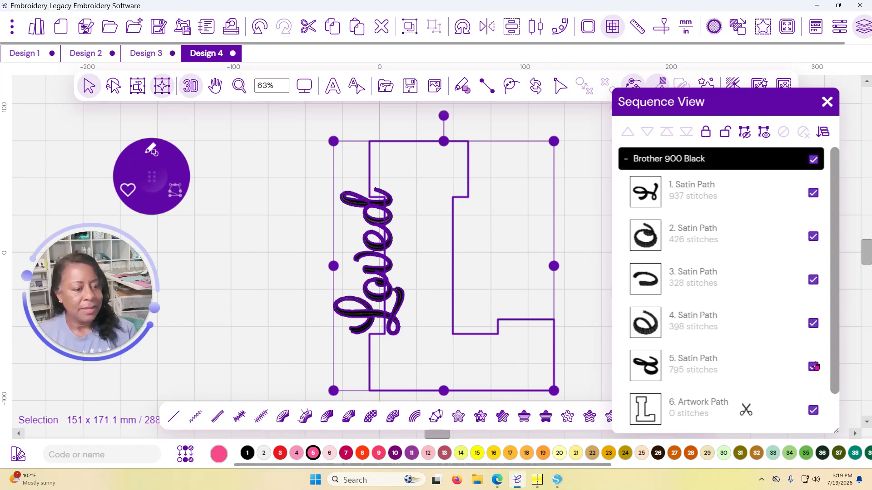
left_click(812, 410)
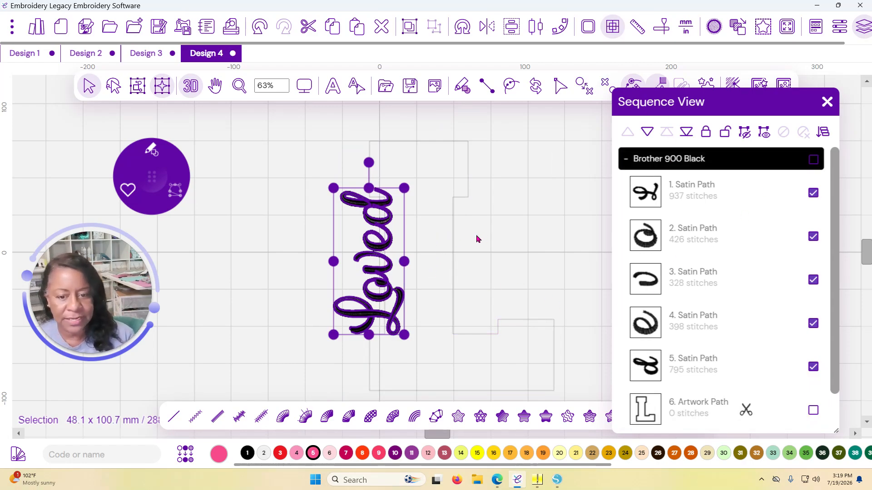
left_click_drag(376, 251, 377, 254)
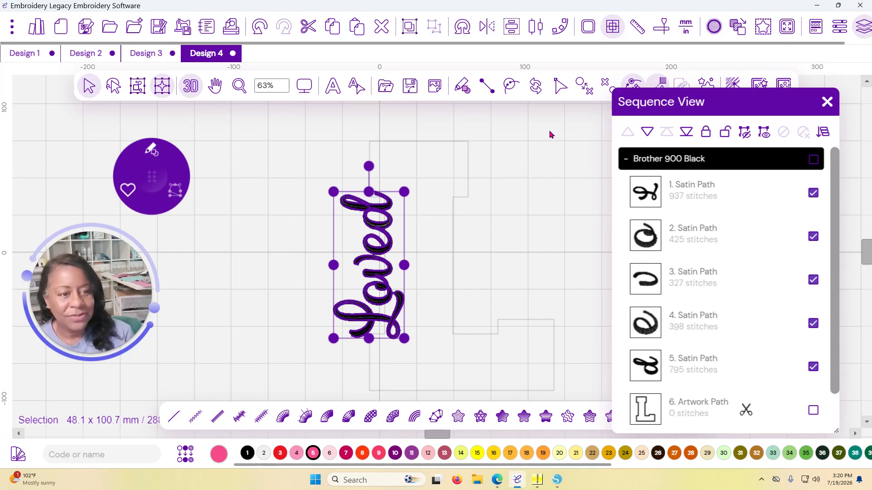
- Add a napdown stitch behind the selected "Loved" satin paths, offset 6 mm from their outlines
left_click(827, 102)
left_click(714, 26)
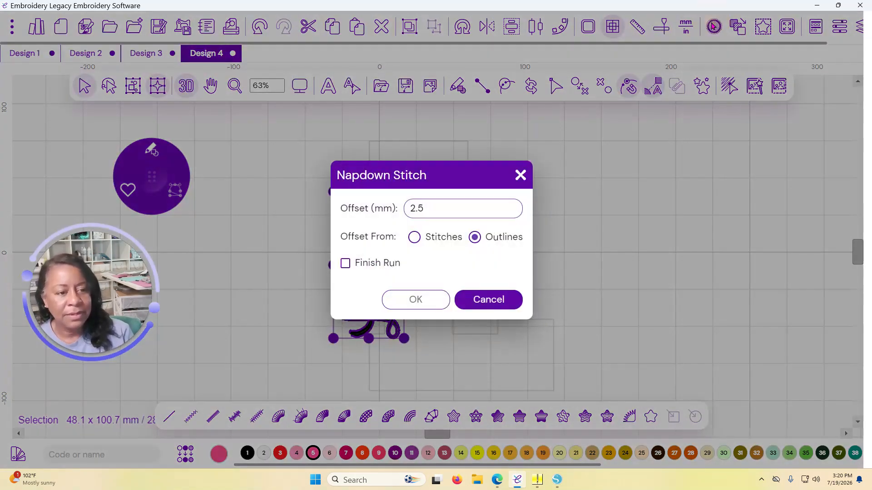
left_click_drag(444, 207, 386, 207)
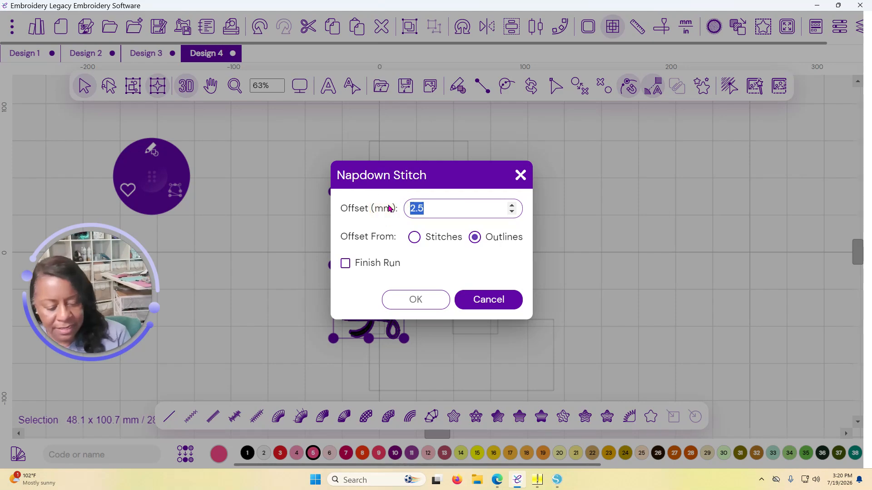
type("6")
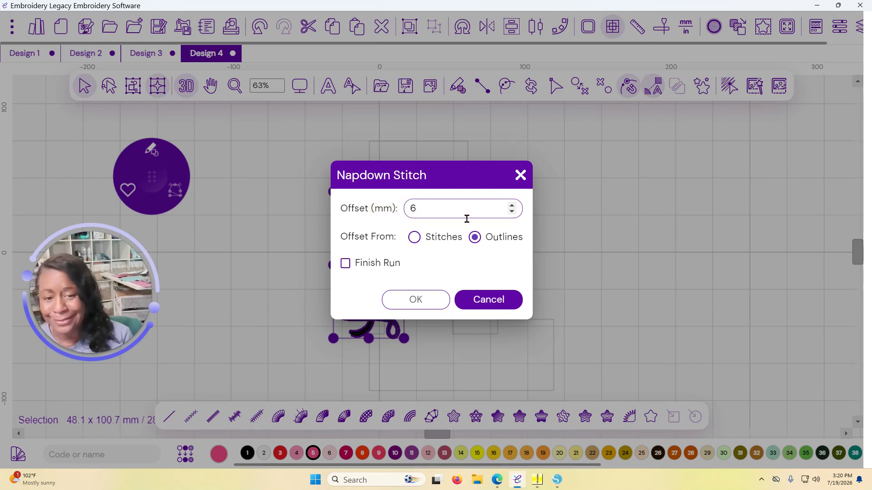
left_click(416, 303)
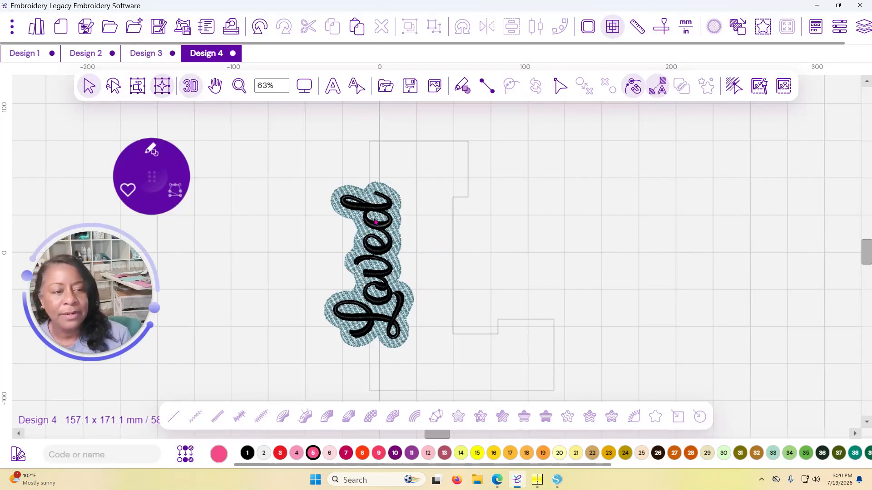
- Convert the light blue napdown fill behind "Loved" into an artwork path
scroll(622, 215, "up", 1)
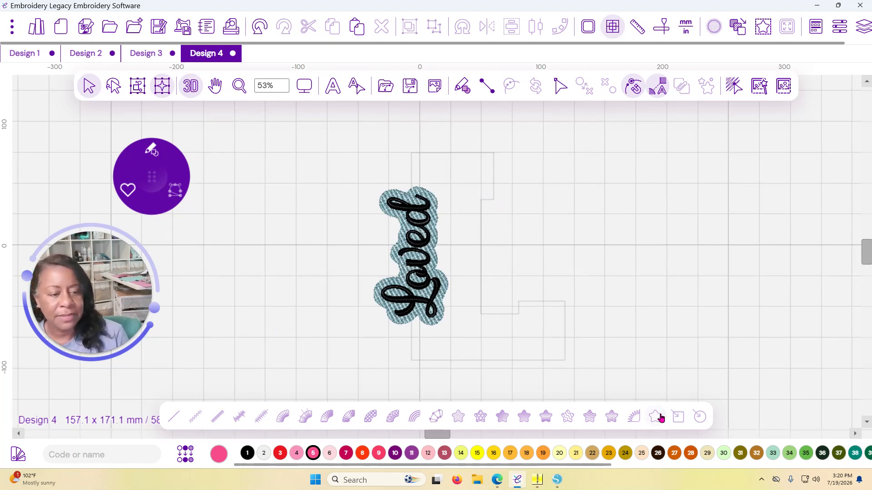
left_click(863, 27)
left_click(663, 183)
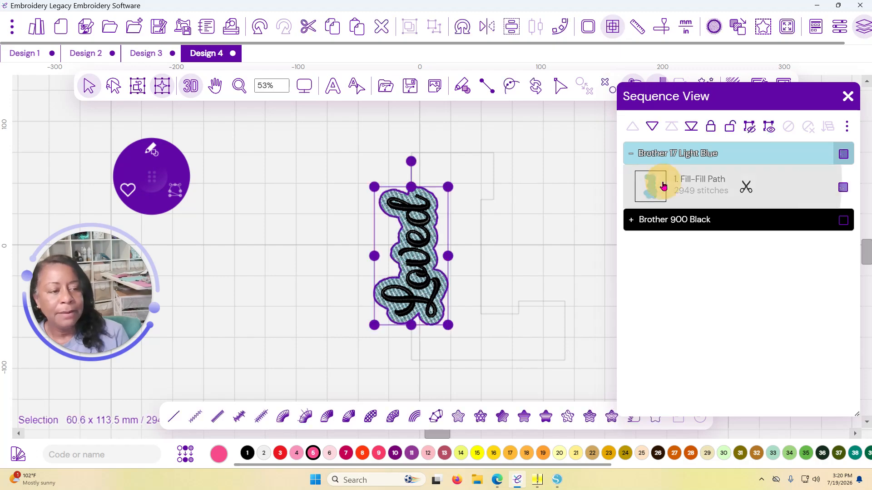
left_click(654, 420)
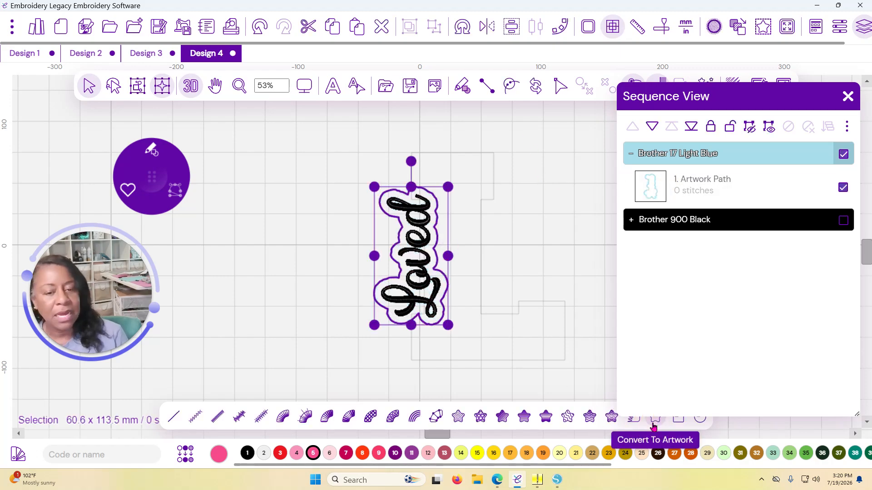
- Select all edit points of the offset outline around "Loved" and make them smooth
scroll(523, 208, "up", 1)
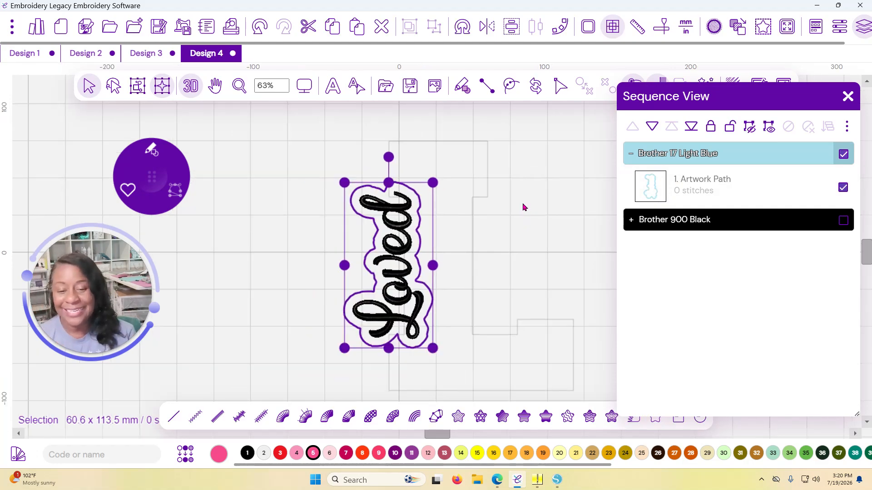
scroll(391, 288, "up", 5)
left_click_drag(408, 359, 391, 249)
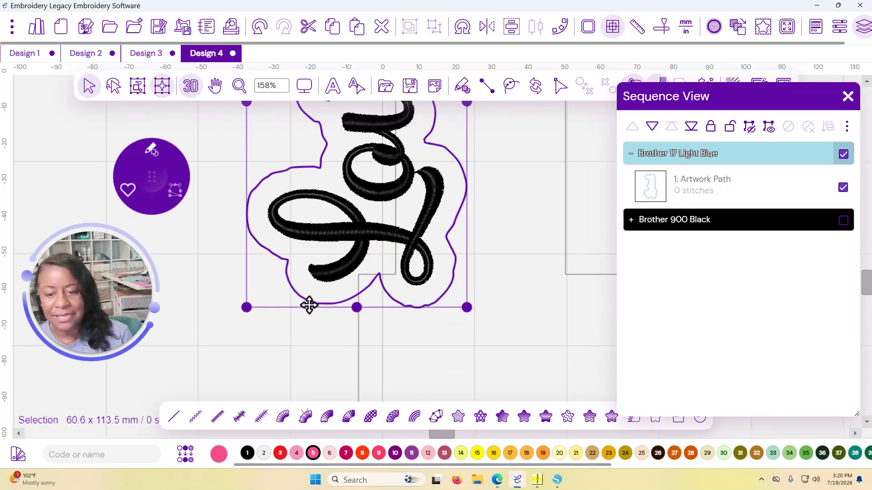
left_click(558, 92)
left_click(586, 112)
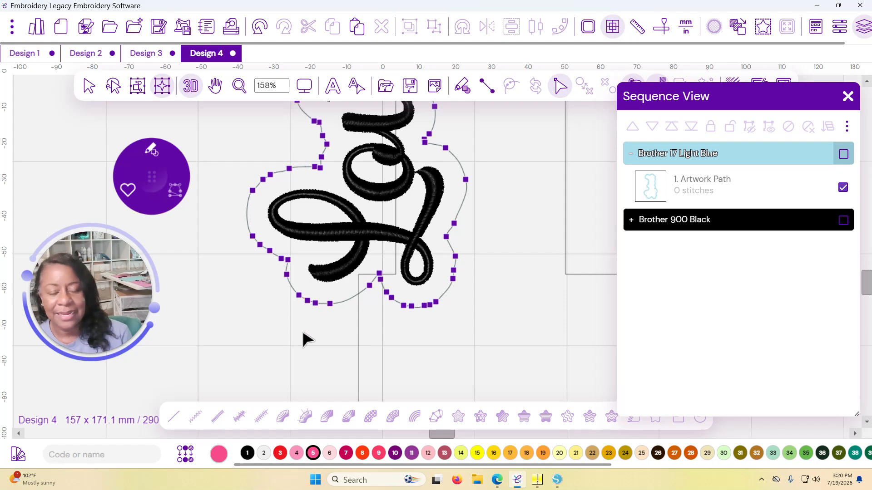
scroll(305, 339, "down", 4)
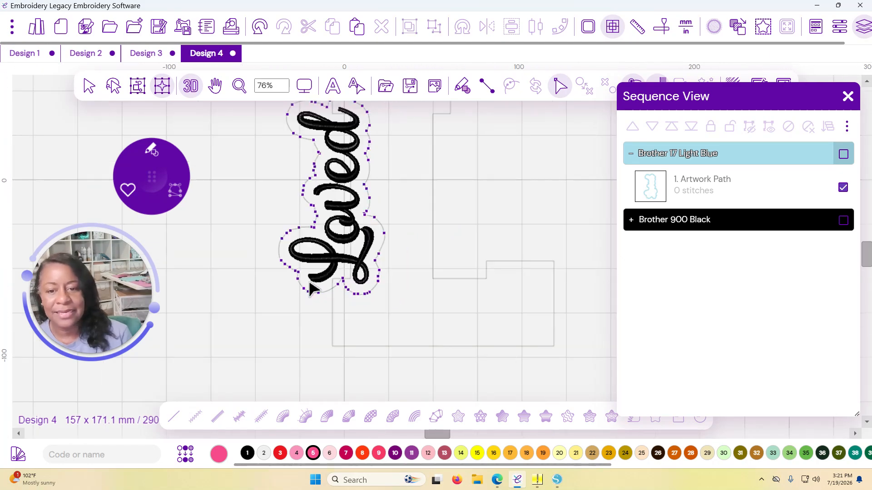
left_click_drag(263, 324, 391, 113)
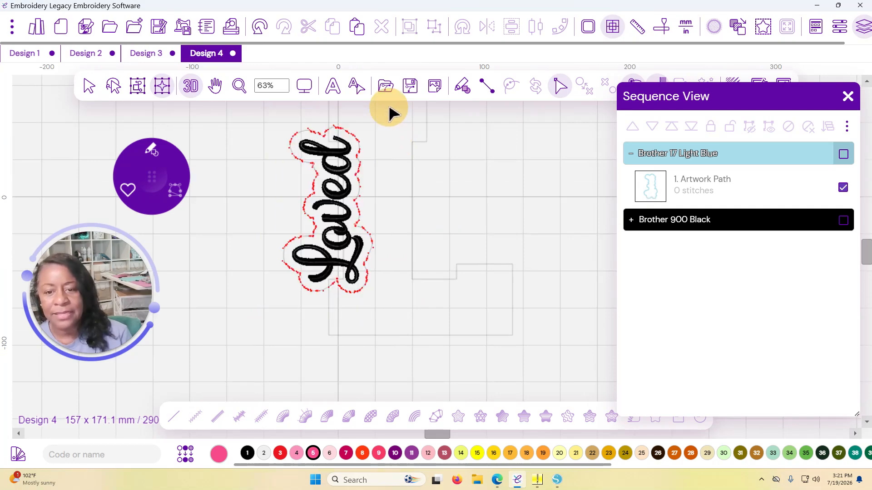
right_click(312, 185)
left_click(345, 32)
- Move the outline point beside the "e" slightly down and nudge the point in the notch above the "d"
scroll(417, 209, "up", 4)
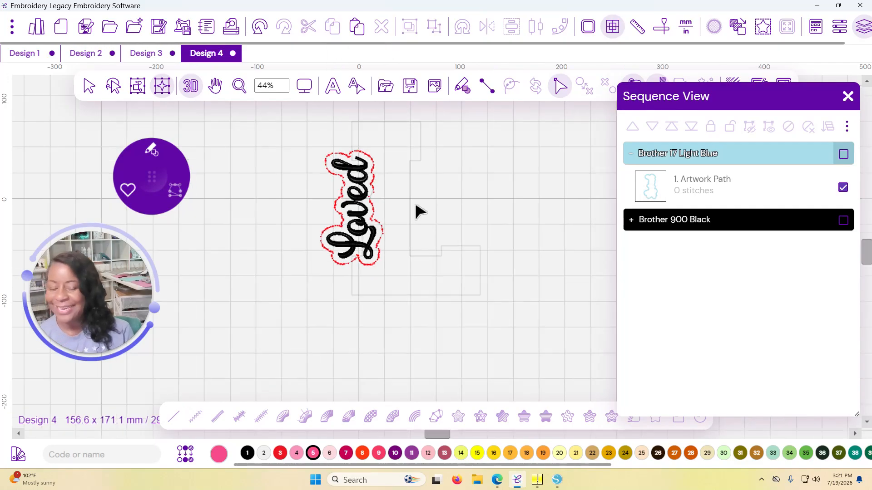
left_click_drag(305, 195, 404, 252)
scroll(403, 250, "up", 2)
scroll(403, 251, "down", 1)
left_click(251, 233)
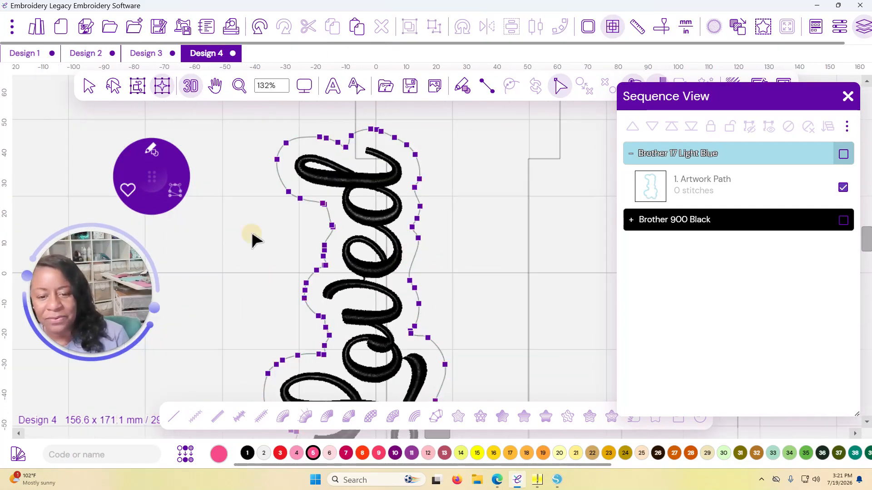
left_click(418, 238)
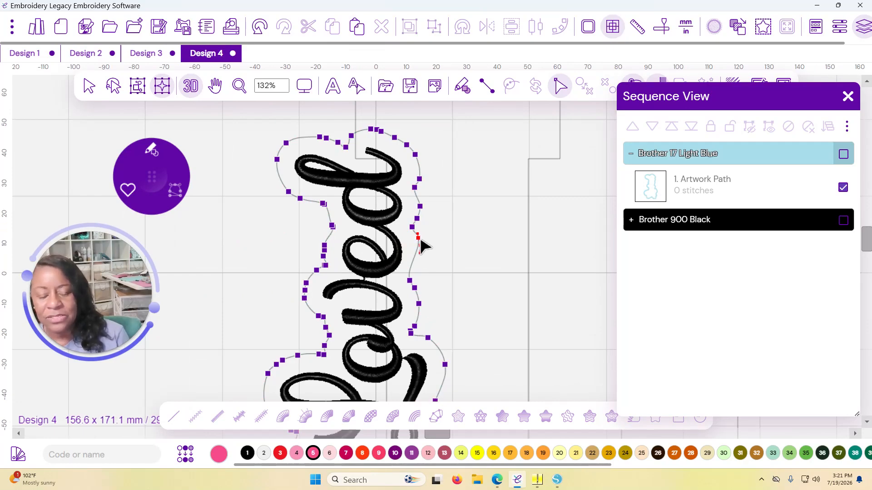
left_click_drag(419, 239, 421, 262)
left_click(350, 136)
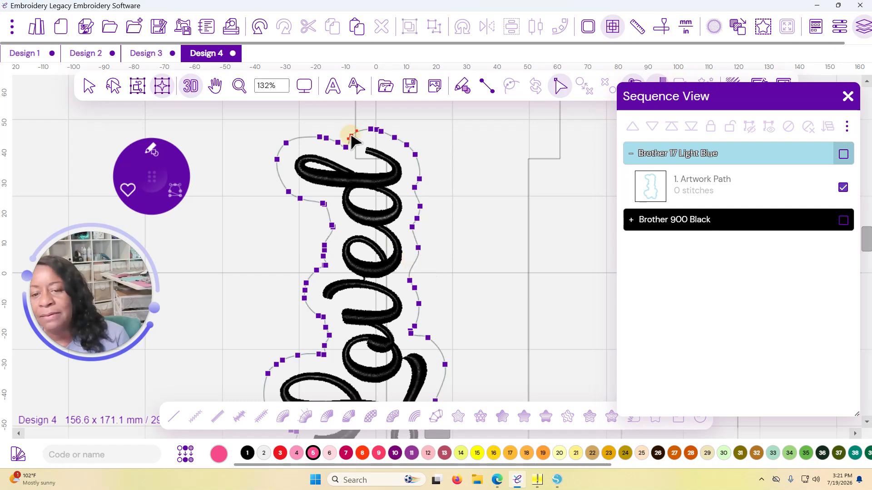
- Delete surplus closely spaced points at the top of the offset outline, above the "d"
left_click(380, 132)
left_click(383, 135)
right_click(382, 136)
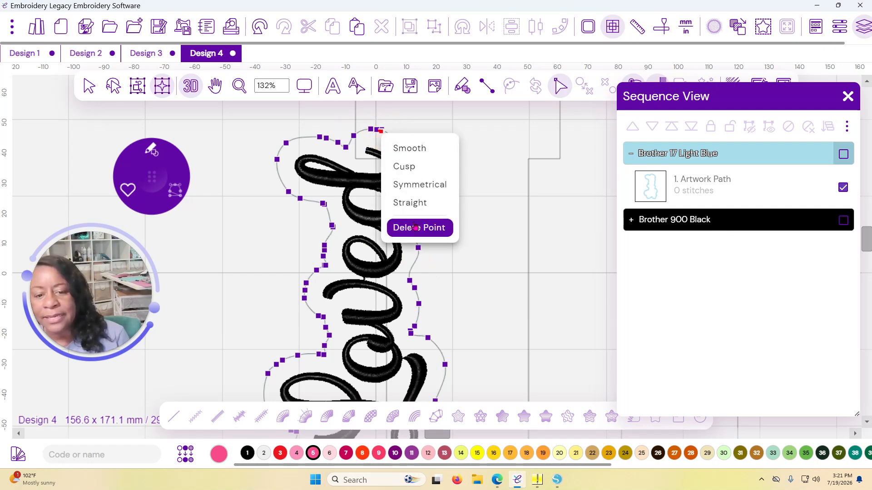
left_click(418, 228)
right_click(382, 131)
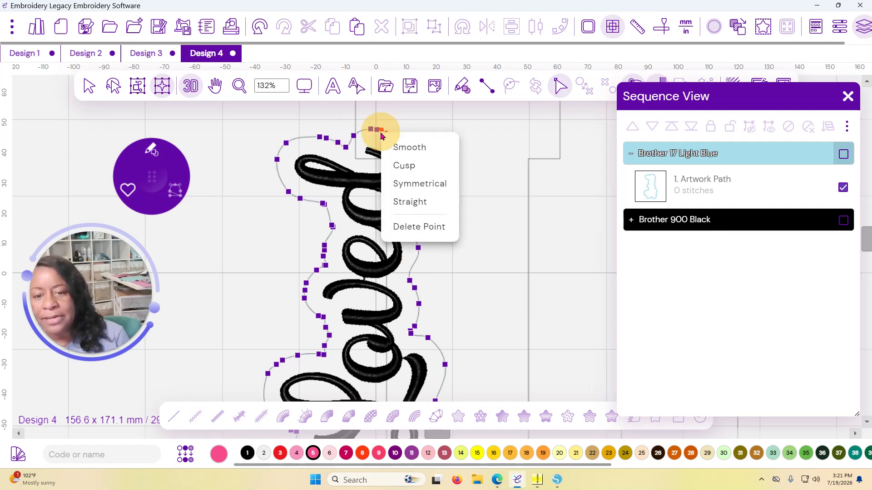
left_click(418, 225)
scroll(399, 194, "down", 3)
scroll(399, 201, "up", 4)
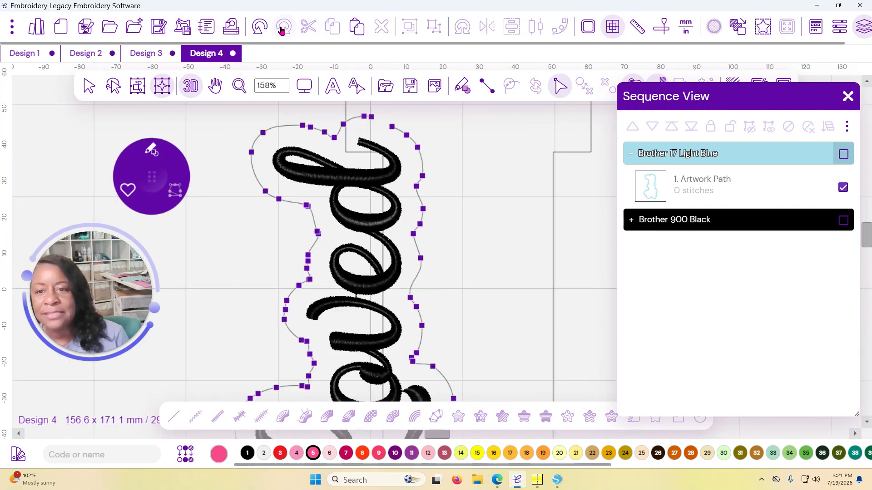
- Undo the last point deletion and check the outline points down to the script "L"
left_click(260, 26)
left_click(373, 117)
scroll(421, 263, "down", 4)
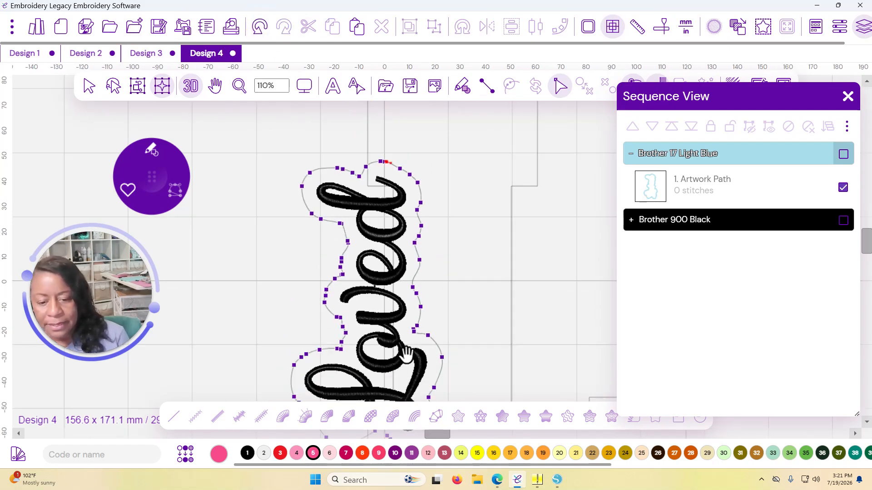
scroll(402, 207, "up", 2)
scroll(402, 206, "down", 2)
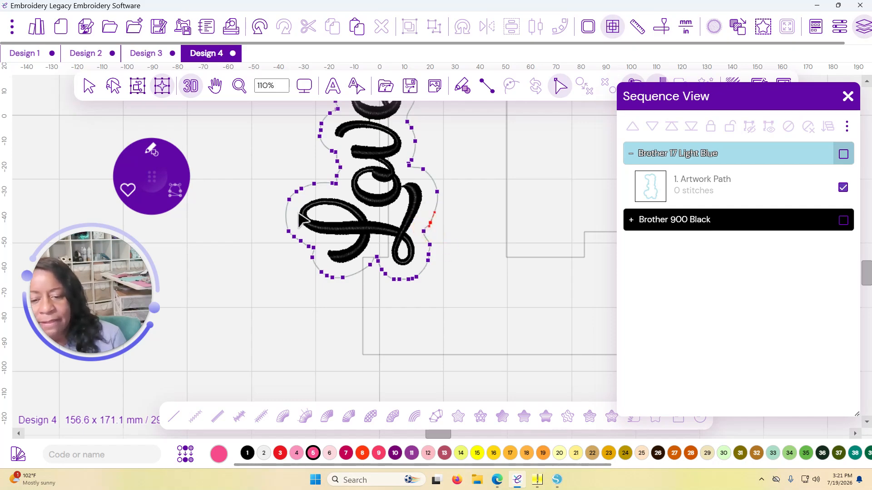
scroll(409, 177, "up", 2)
scroll(409, 177, "down", 2)
- Select the large "L" artwork path together with the light blue outline artwork, leaving the satin paths unselected
left_click(630, 219)
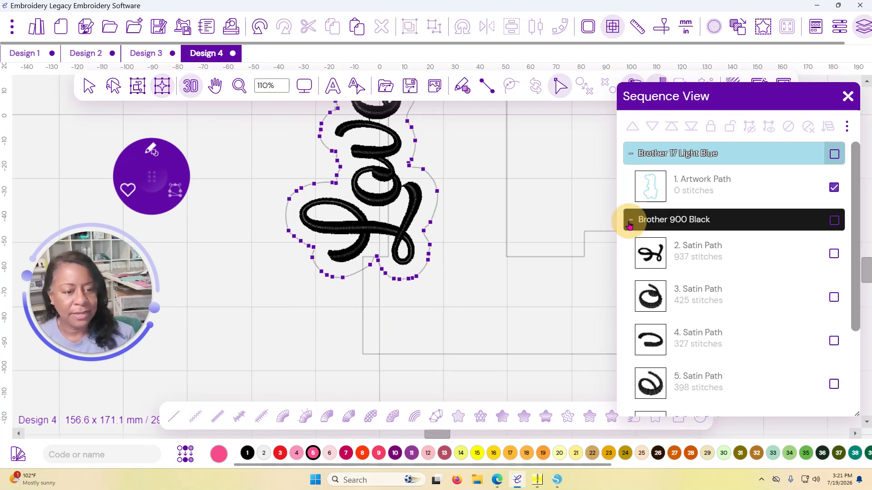
scroll(711, 230, "down", 3)
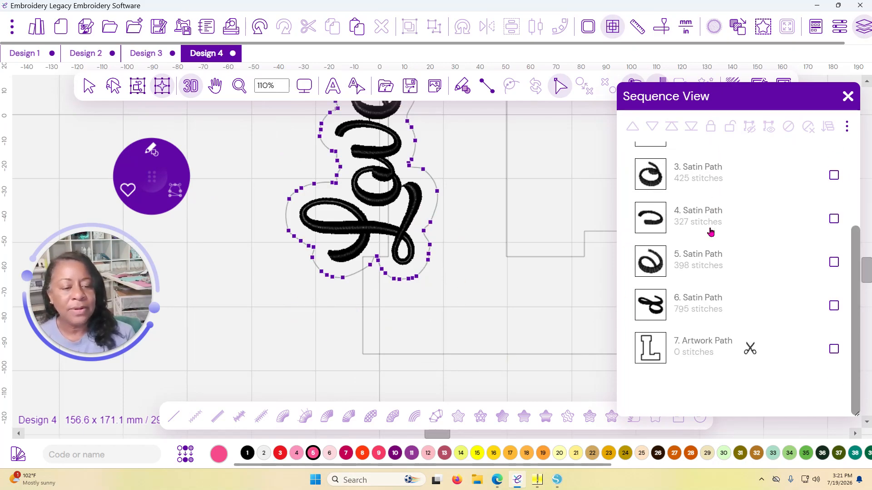
left_click(835, 348)
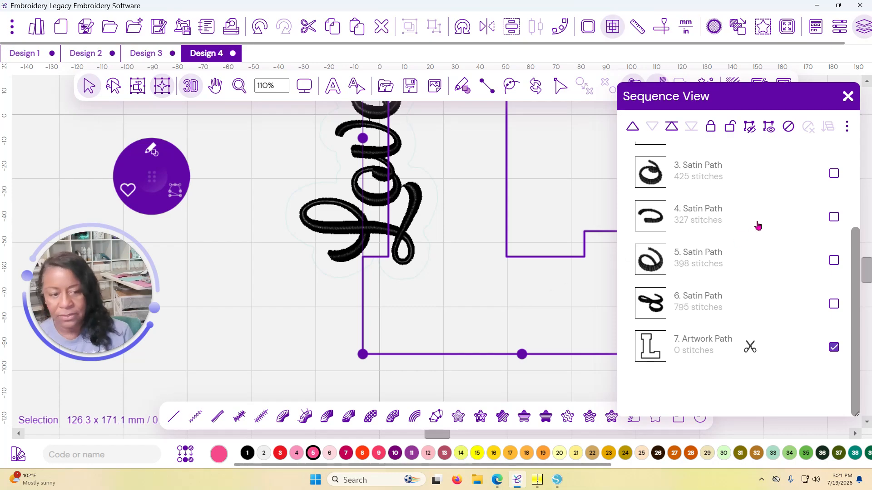
scroll(787, 196, "up", 3)
scroll(788, 196, "up", 1)
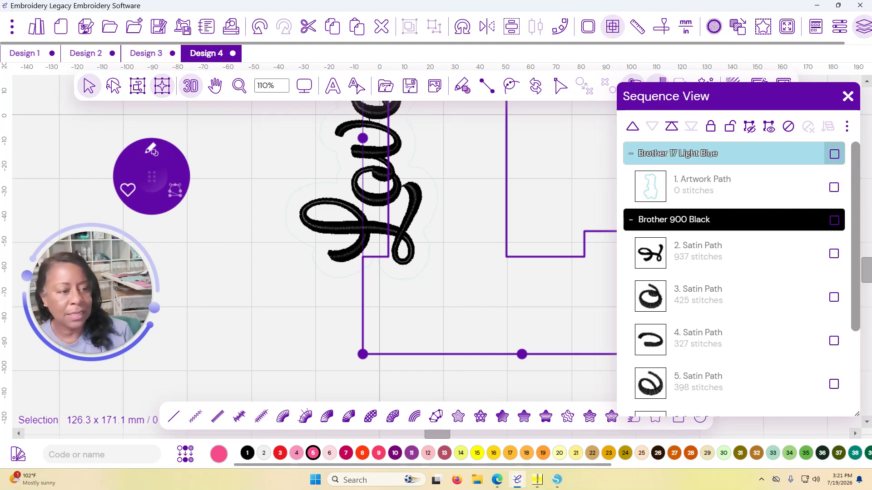
left_click(834, 154)
scroll(845, 246, "down", 3)
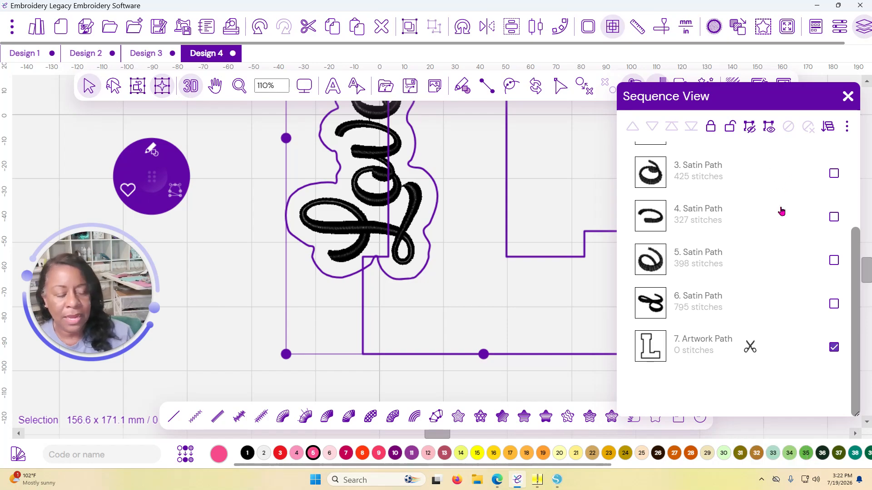
- Apply the Exclude artwork edit to the large "L" and the outline around "Loved"
scroll(532, 209, "down", 5)
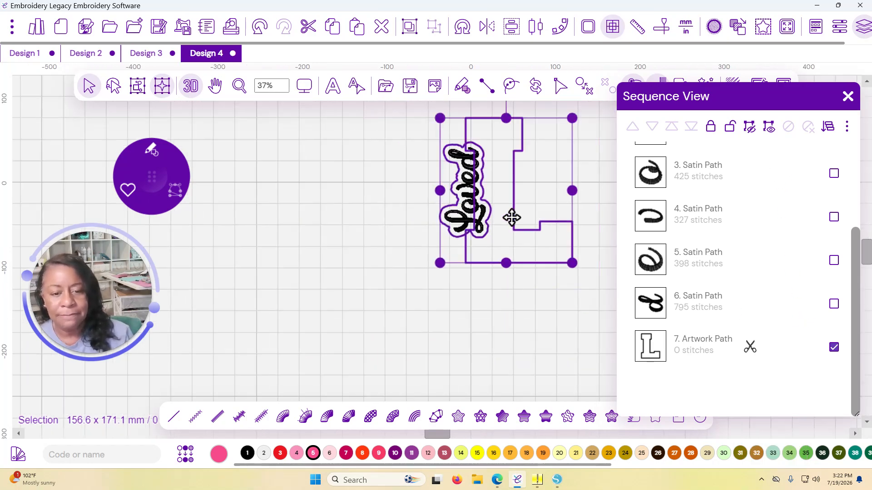
scroll(500, 213, "up", 1)
scroll(473, 200, "up", 1)
scroll(473, 208, "down", 3)
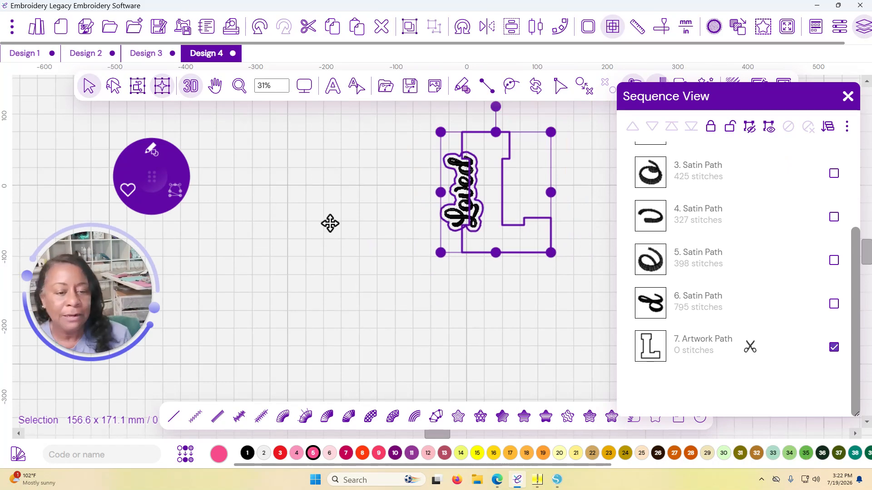
right_click(305, 221)
mouse_move(348, 231)
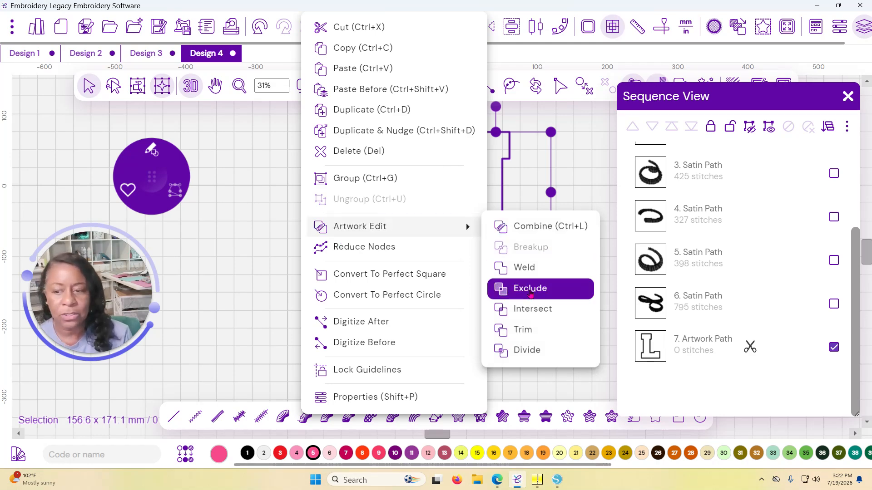
left_click(530, 291)
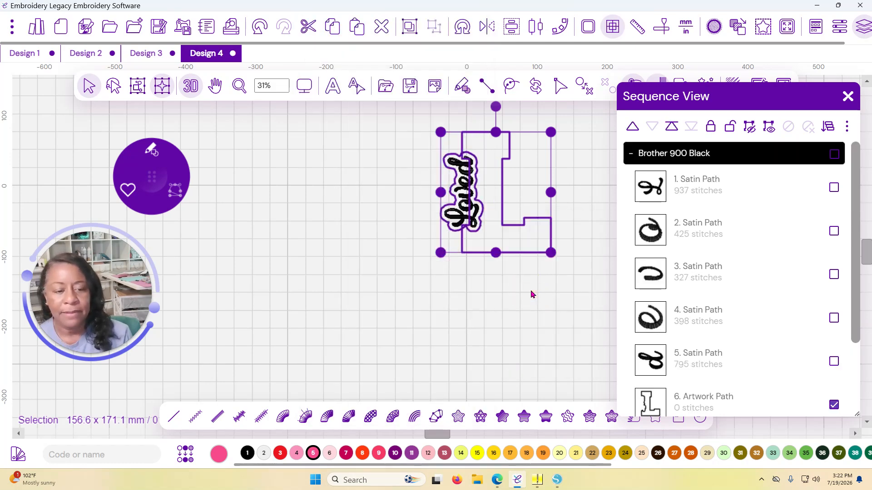
- Examine the two artwork paths in the sequence and the other Artwork Edit operations, such as Divide
scroll(716, 241, "down", 3)
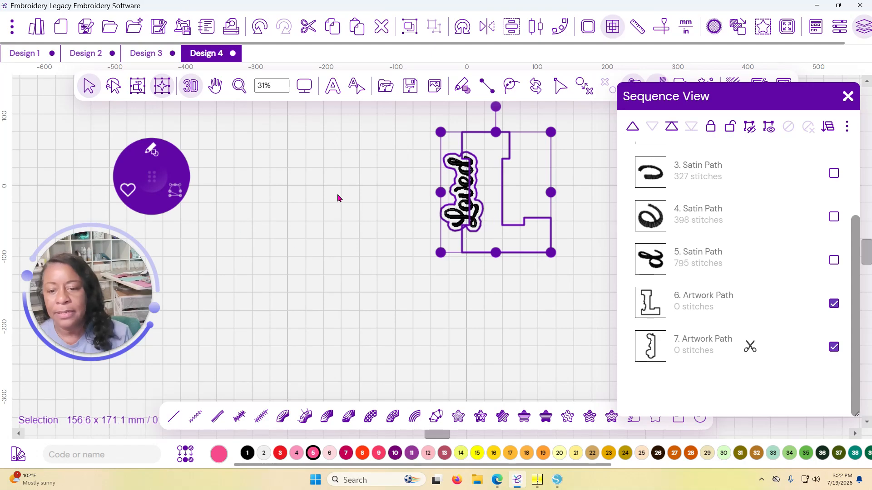
right_click(307, 199)
mouse_move(471, 282)
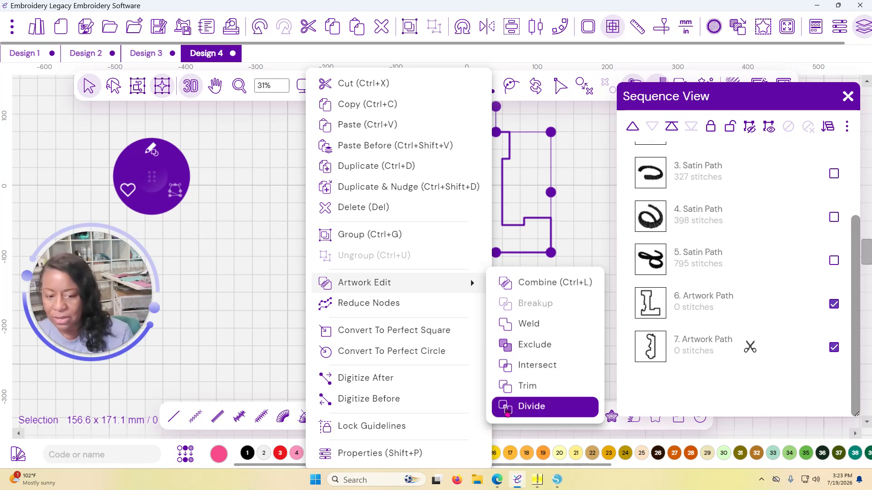
left_click(261, 231)
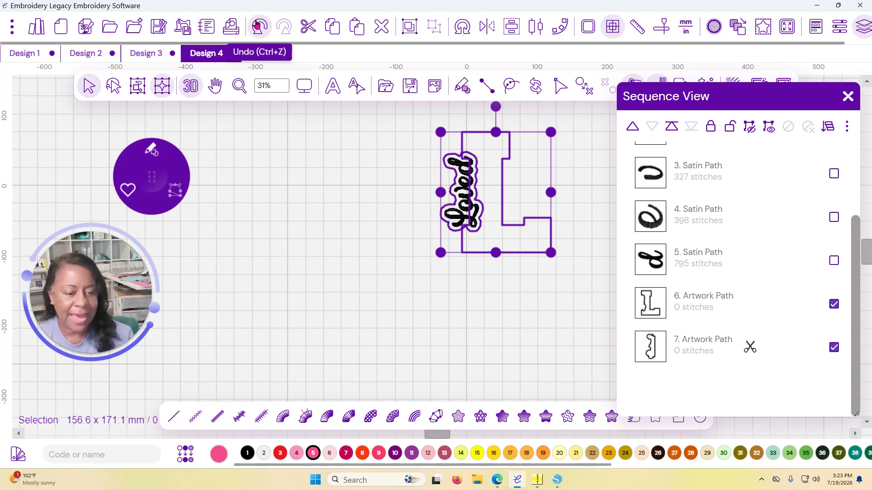
scroll(662, 240, "up", 3)
scroll(662, 240, "down", 2)
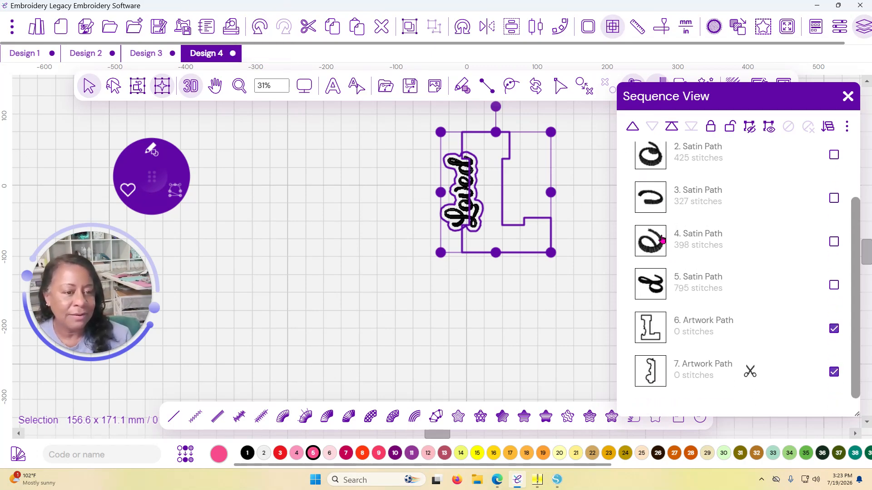
scroll(661, 239, "down", 1)
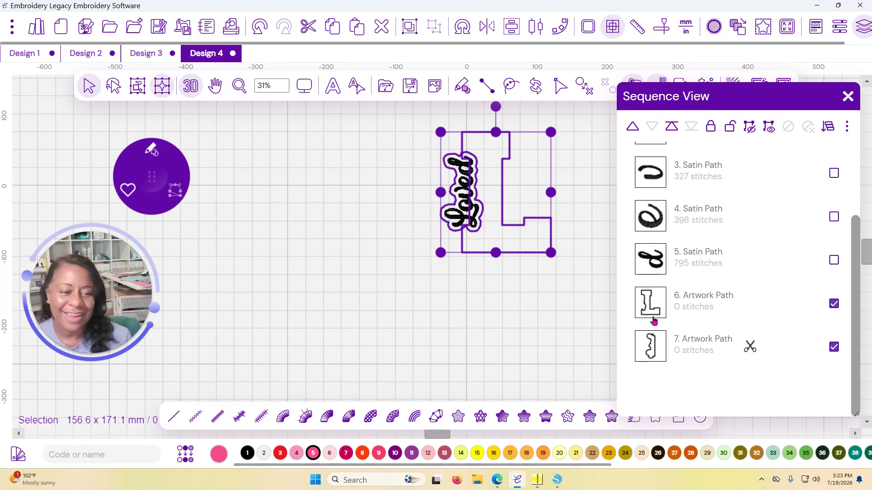
- Delete the leftover outline artwork path around "Loved", the last artwork object in the sequence
scroll(652, 321, "up", 1)
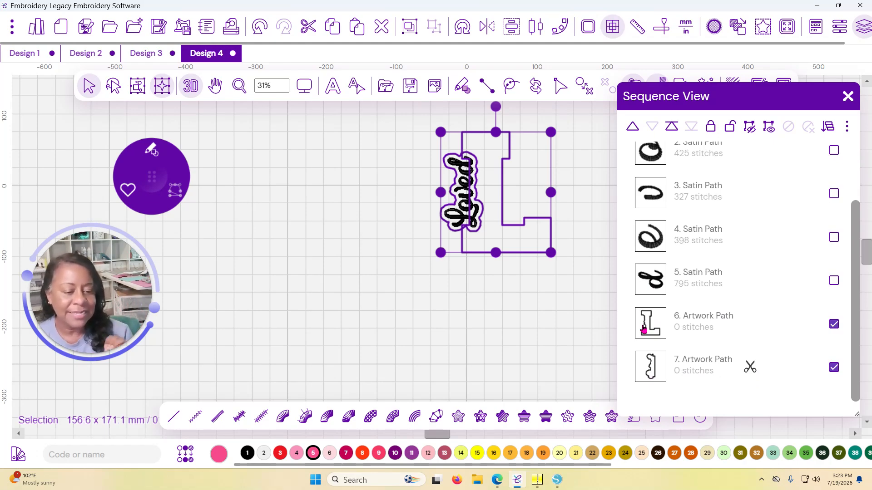
left_click(652, 380)
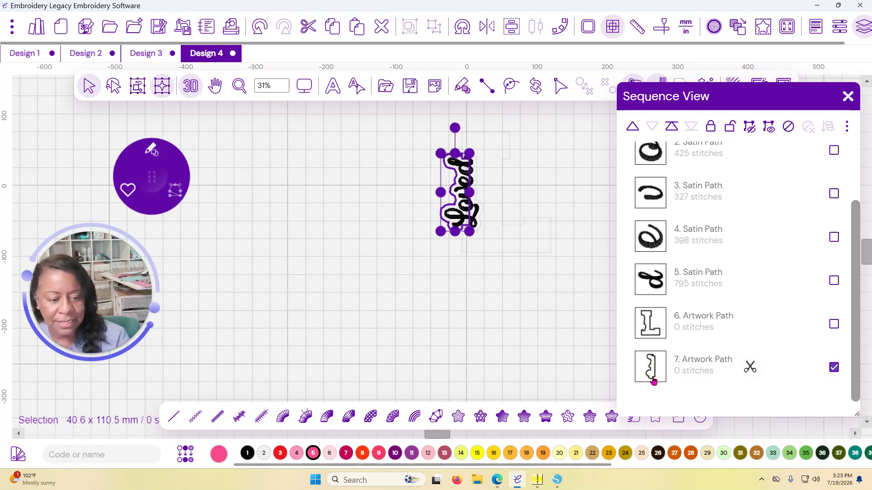
left_click(653, 381)
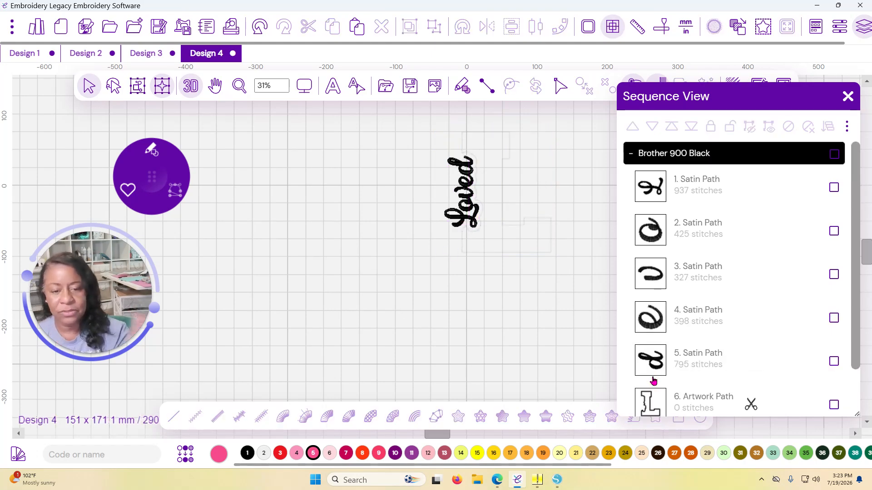
- Select only the five satin paths of "Loved" and recolor them to Brother 542 Seacrest
scroll(549, 164, "up", 5)
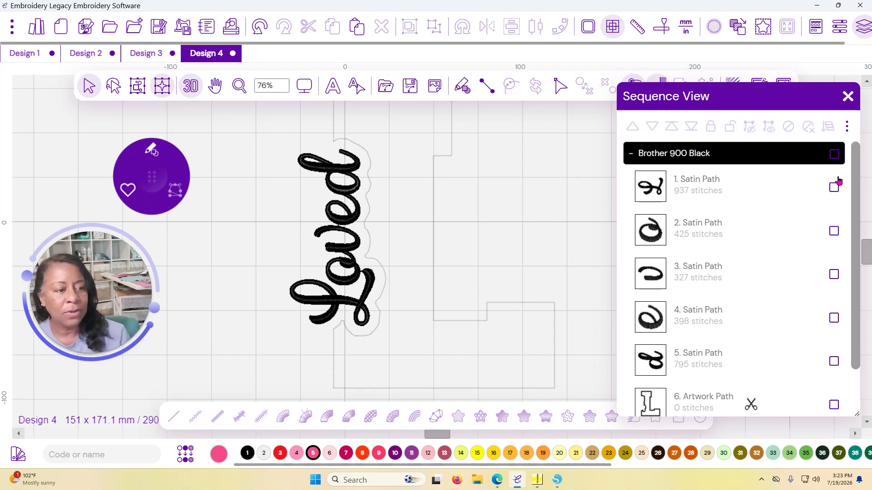
left_click(834, 154)
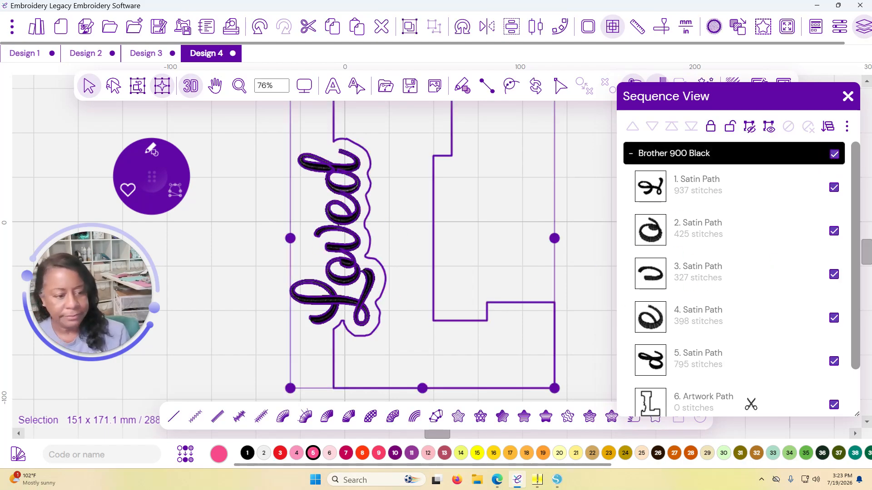
left_click(834, 404)
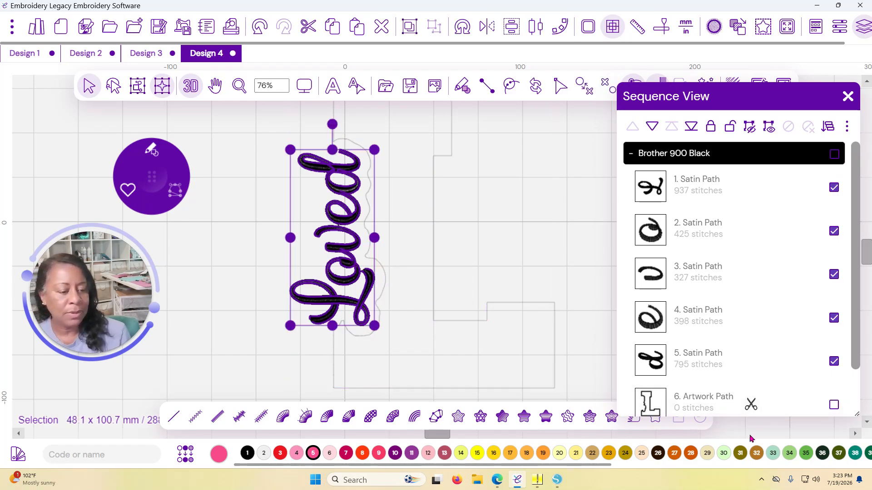
left_click(776, 458)
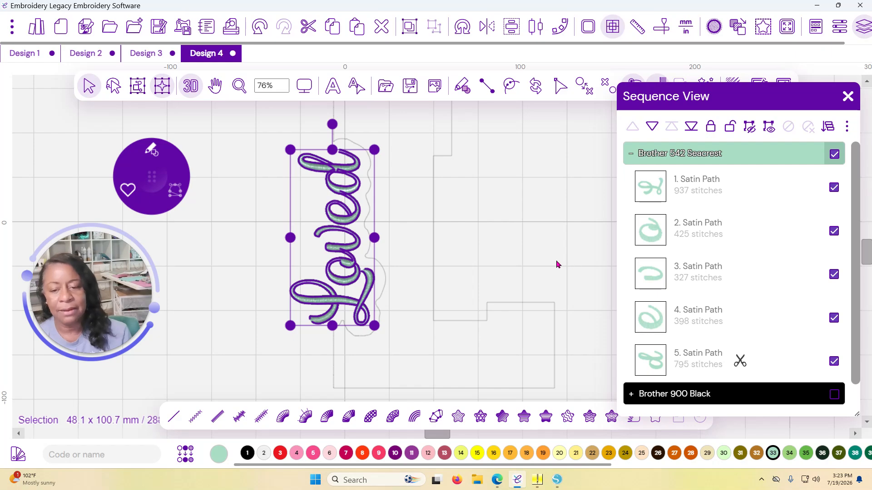
- Select the cut "L" artwork, shrink the Sequence View window, and convert the artwork to applique
scroll(506, 247, "up", 2)
scroll(507, 250, "down", 2)
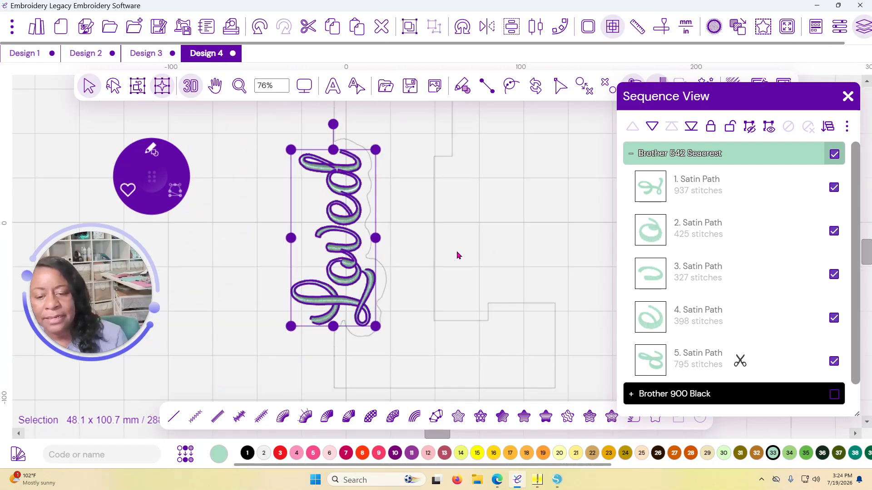
left_click(432, 263)
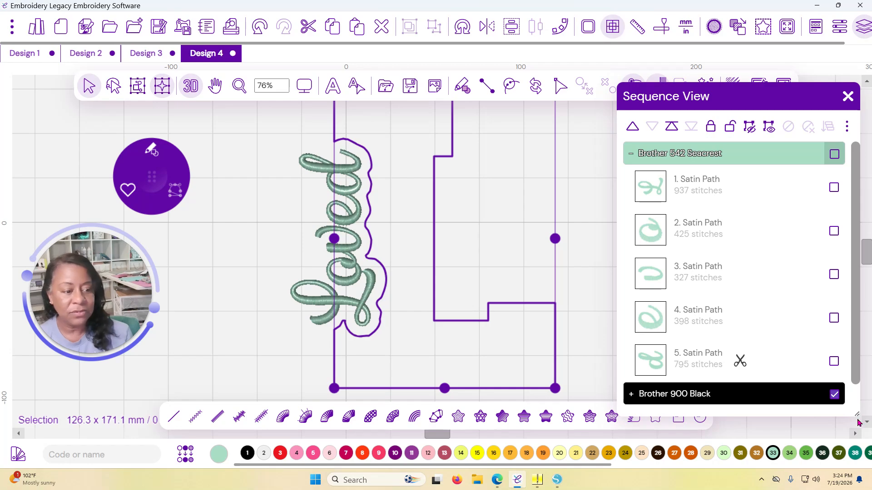
left_click_drag(858, 415, 835, 369)
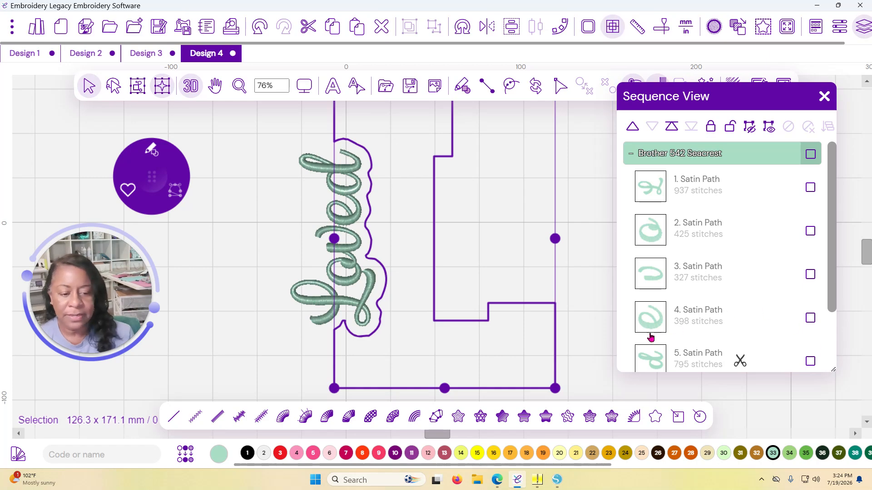
left_click(631, 418)
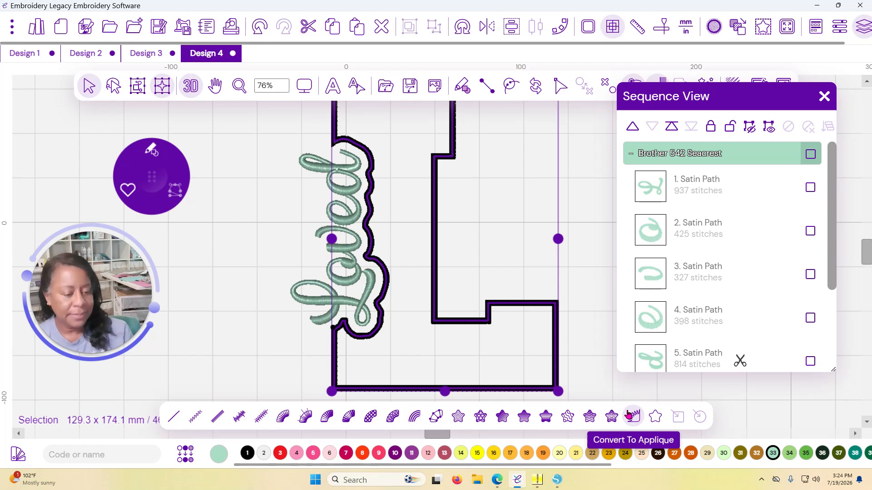
- Review the applique properties of the "L", including the sewing options, placement, tackdown type, corners, commands and transform settings
left_click(839, 28)
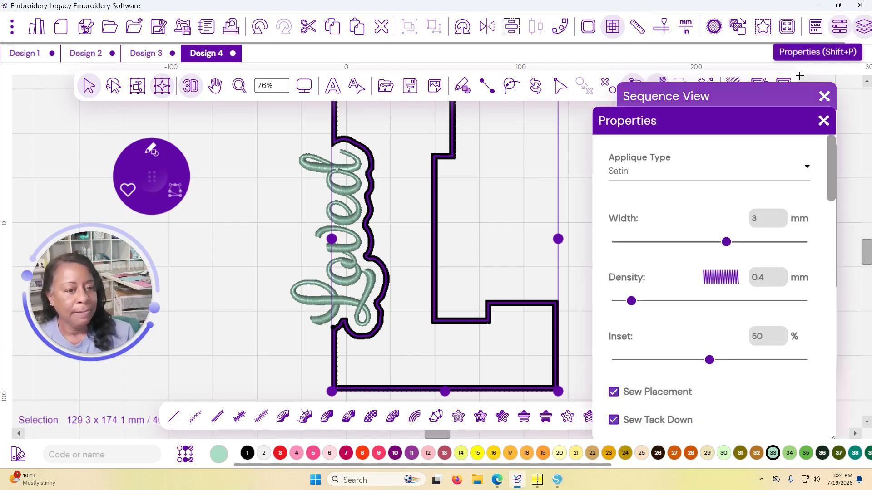
scroll(713, 202, "down", 5)
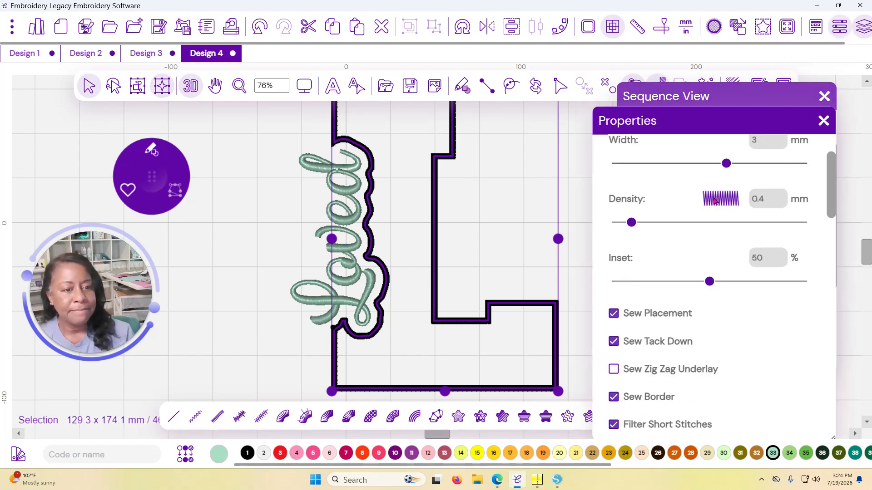
scroll(710, 200, "up", 1)
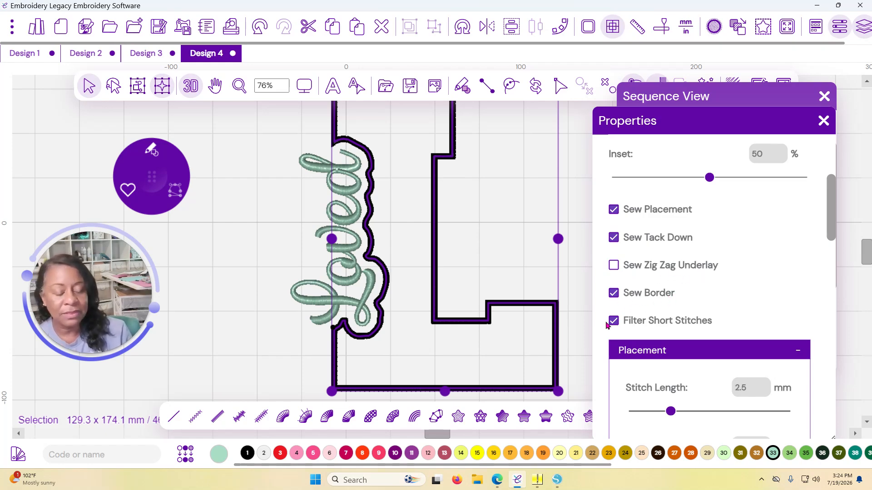
scroll(712, 317, "down", 7)
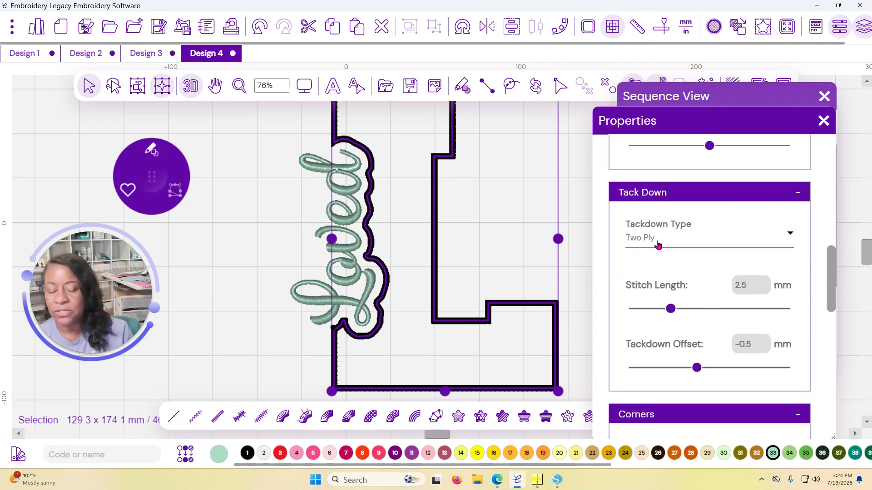
left_click(793, 235)
left_click(793, 234)
scroll(664, 291, "down", 3)
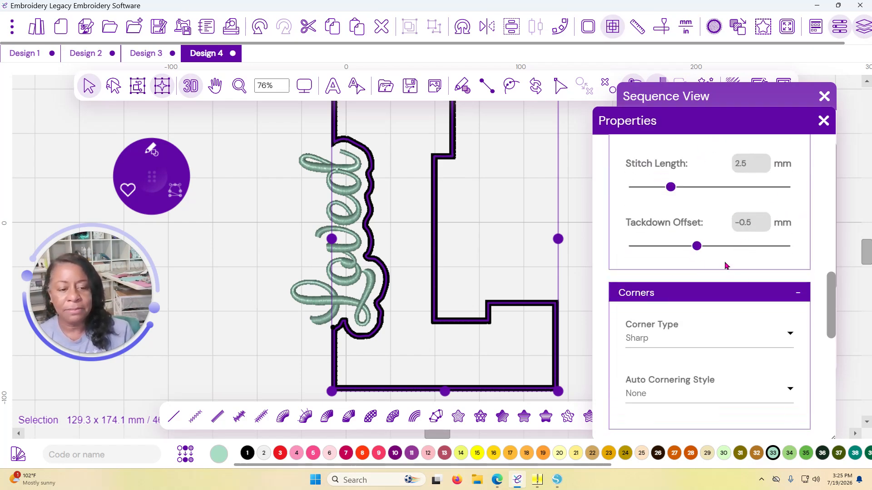
scroll(725, 266, "down", 3)
scroll(730, 246, "down", 10)
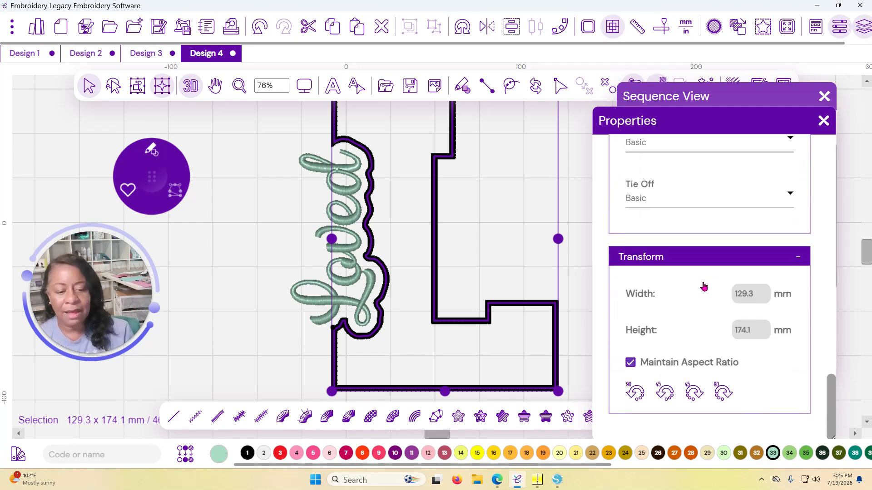
scroll(704, 282, "up", 9)
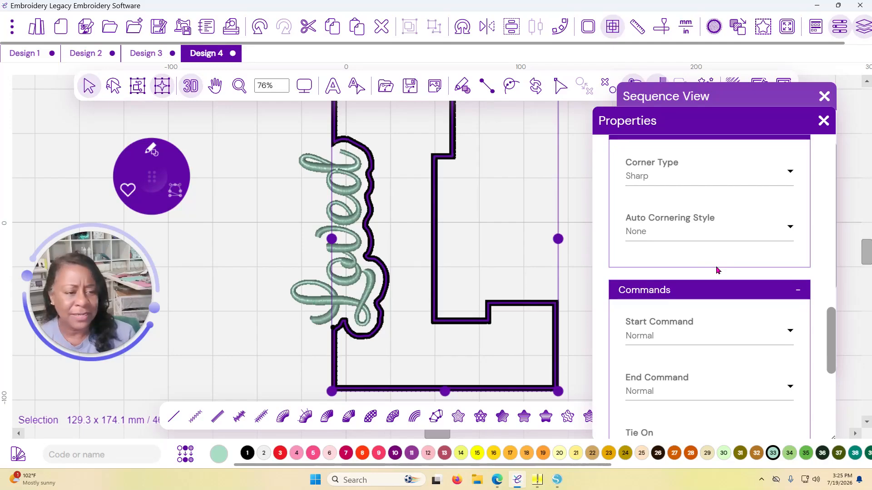
scroll(716, 270, "up", 3)
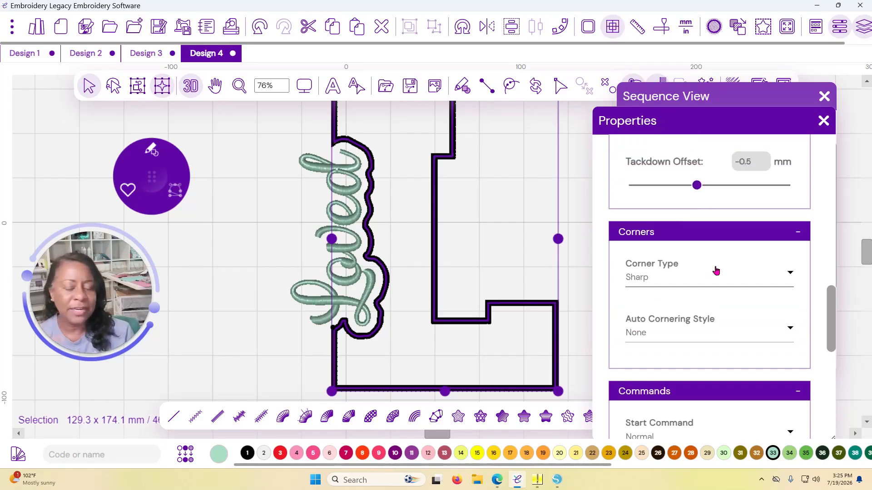
scroll(716, 271, "up", 4)
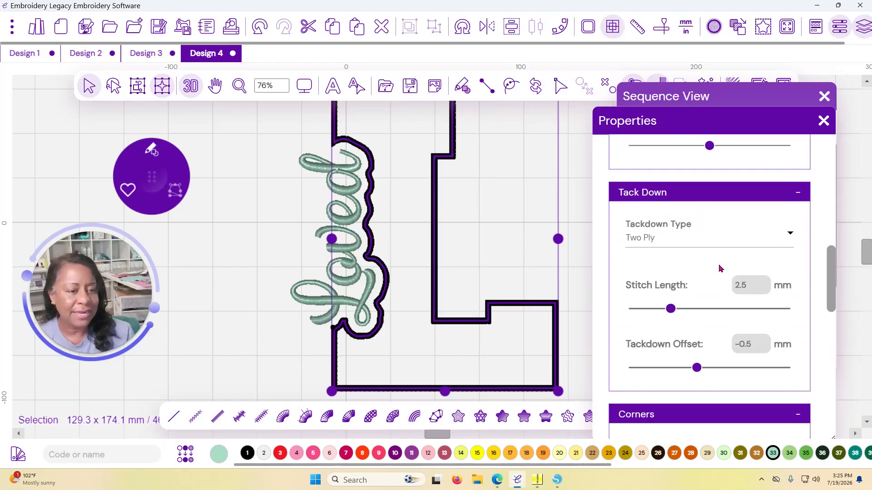
scroll(719, 269, "up", 10)
scroll(721, 264, "up", 3)
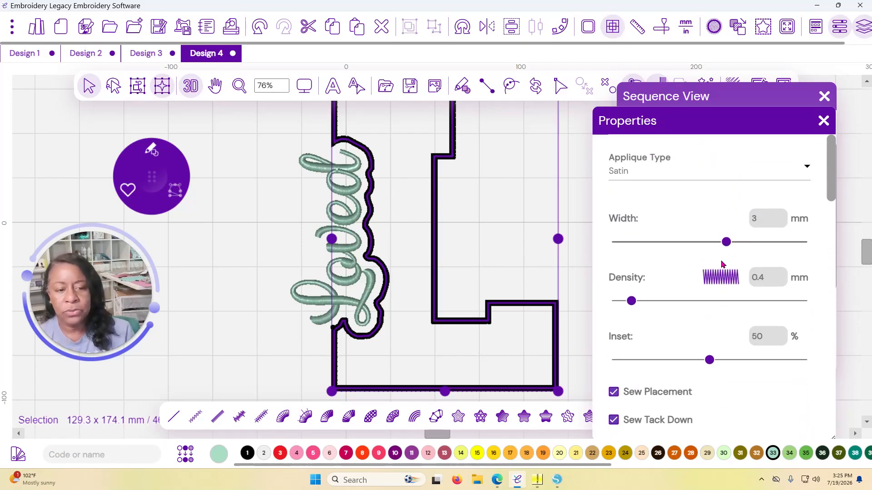
- Set the satin applique width of the "L" to 4 mm and close its properties
left_click_drag(725, 243, 763, 242)
left_click(775, 217)
double_click(763, 217)
type("4")
key("Return")
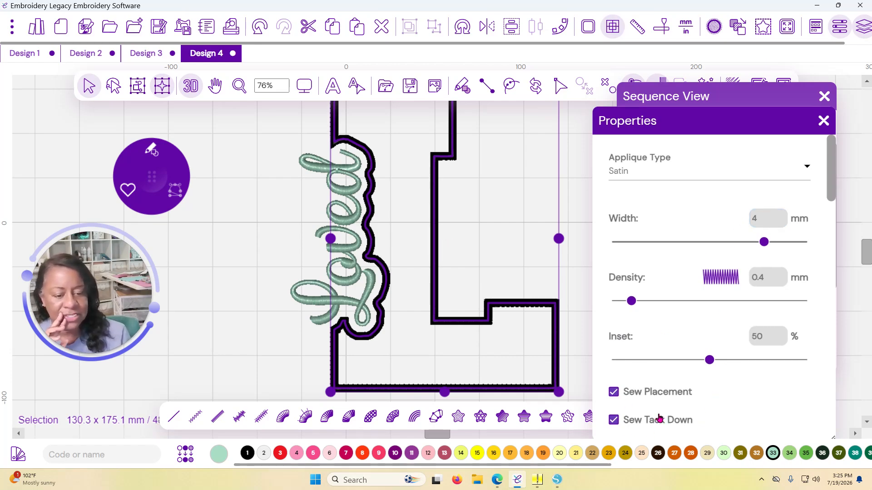
left_click(824, 120)
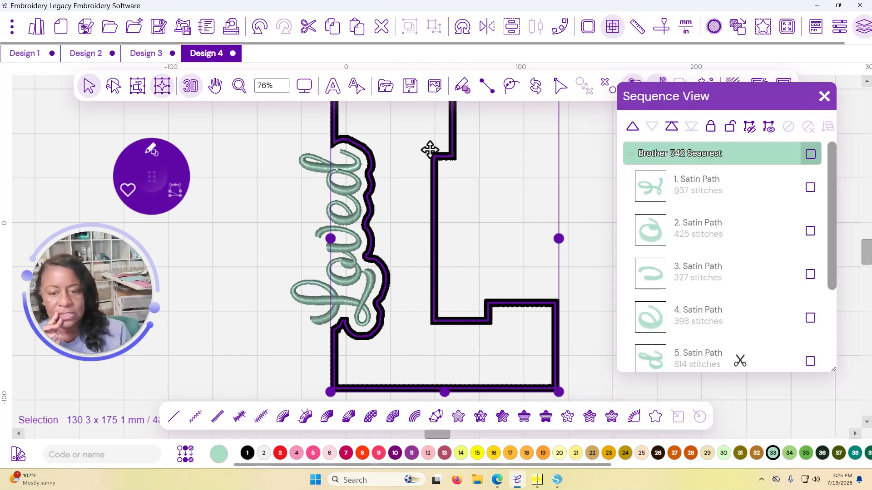
- Apply thread color 38 to the Border of the "L" applique only, and deselect it
right_click(854, 458)
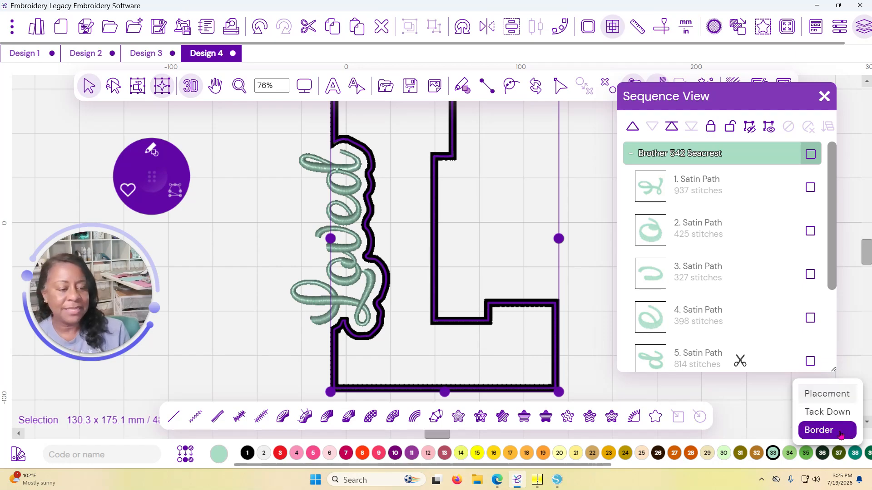
left_click(823, 430)
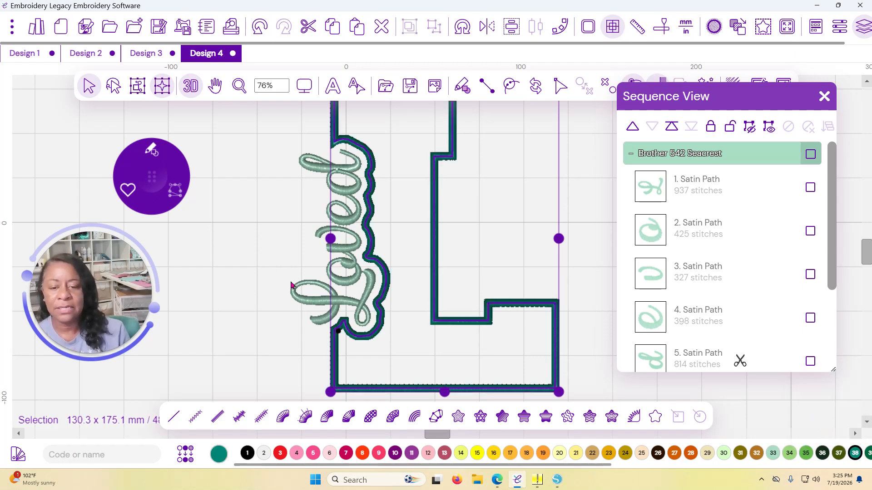
left_click(269, 237)
scroll(427, 207, "down", 1)
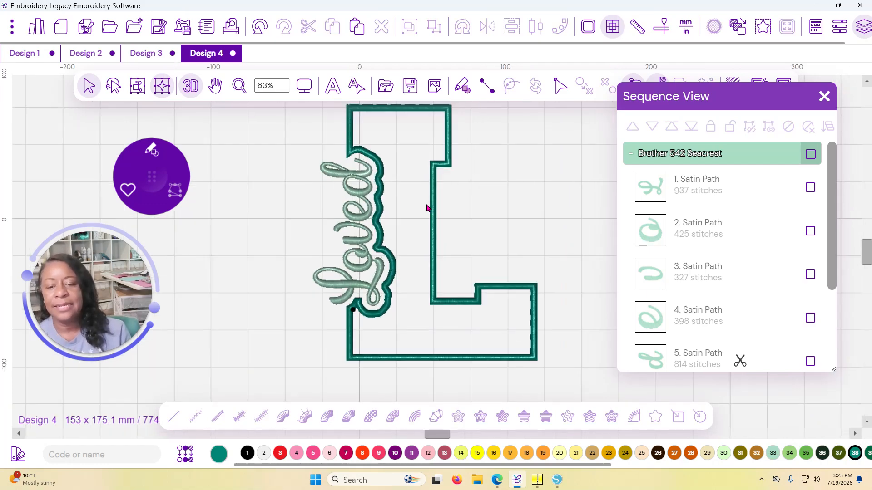
scroll(507, 215, "down", 2)
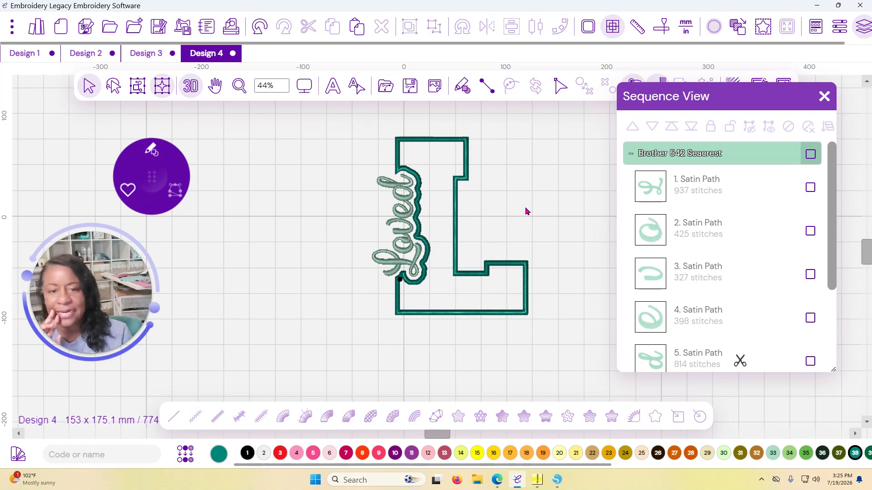
- Switch the measurement units to inches and check the sizes of the "L" applique and the whole design
left_click(685, 28)
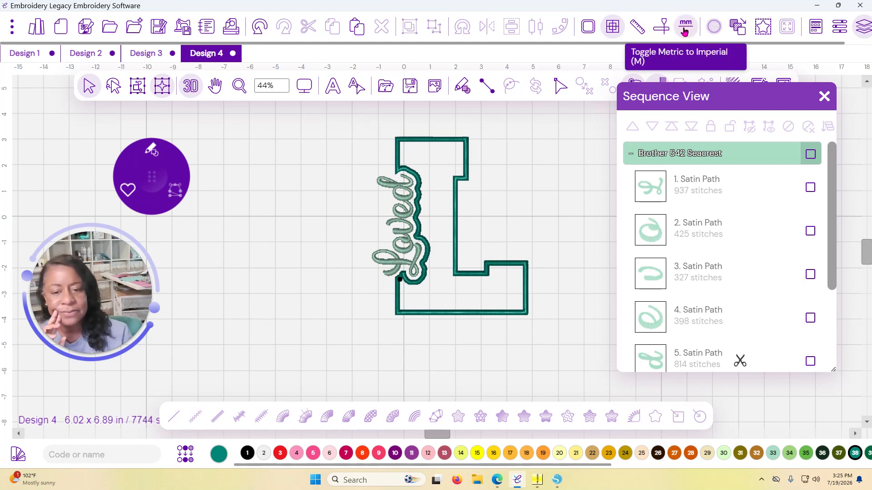
left_click(512, 211)
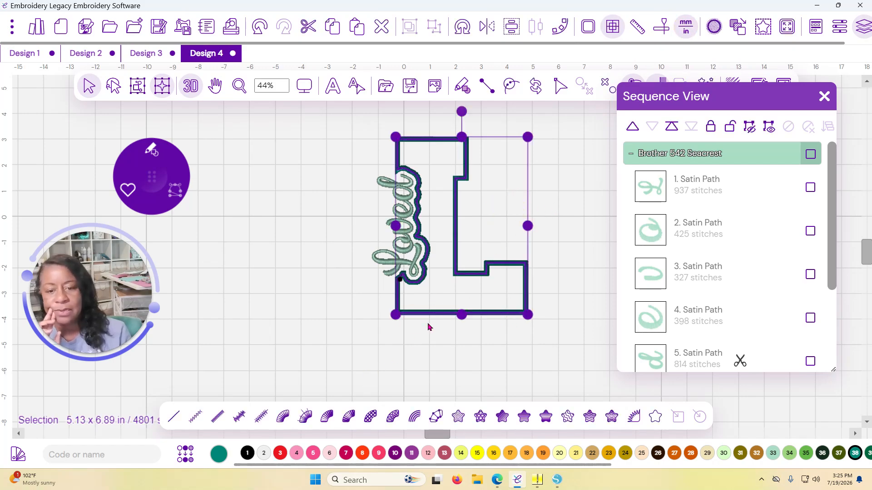
left_click_drag(552, 359, 362, 111)
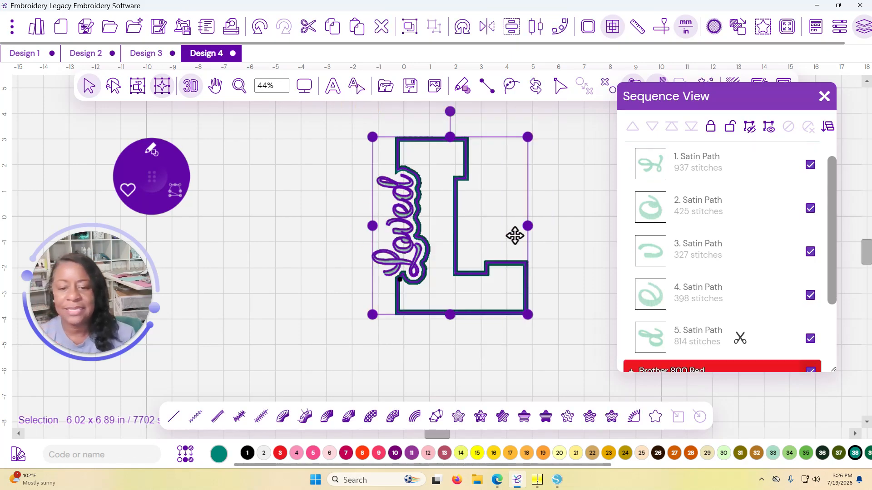
left_click(536, 228)
- Check the size of the script "L" in "Loved" and inspect the applique border curving around the script
left_click(377, 266)
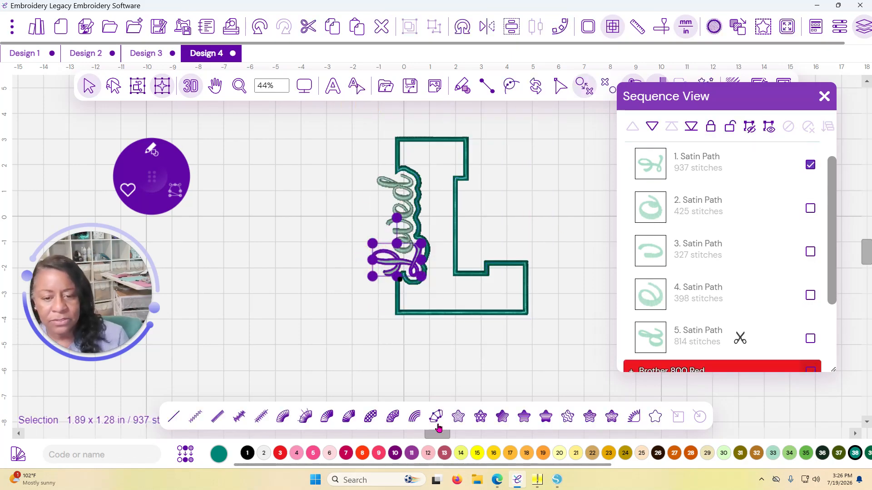
left_click(517, 309)
scroll(443, 224, "up", 4)
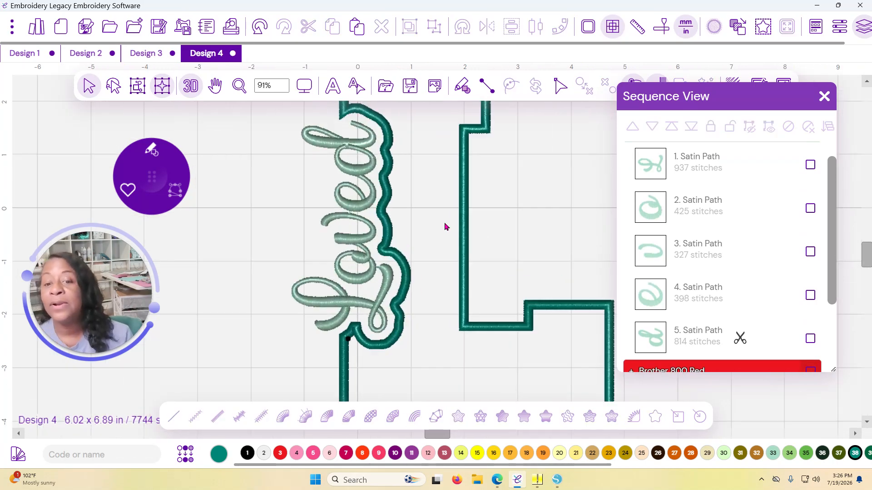
scroll(445, 225, "down", 3)
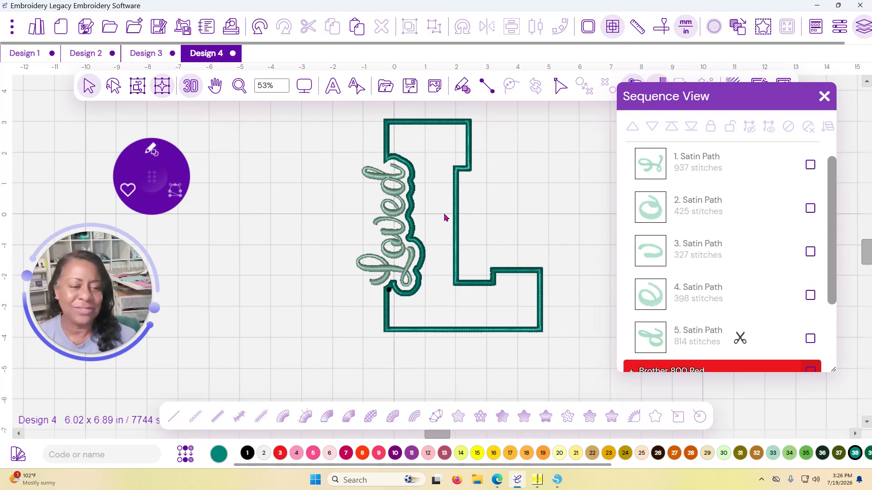
scroll(500, 159, "up", 2)
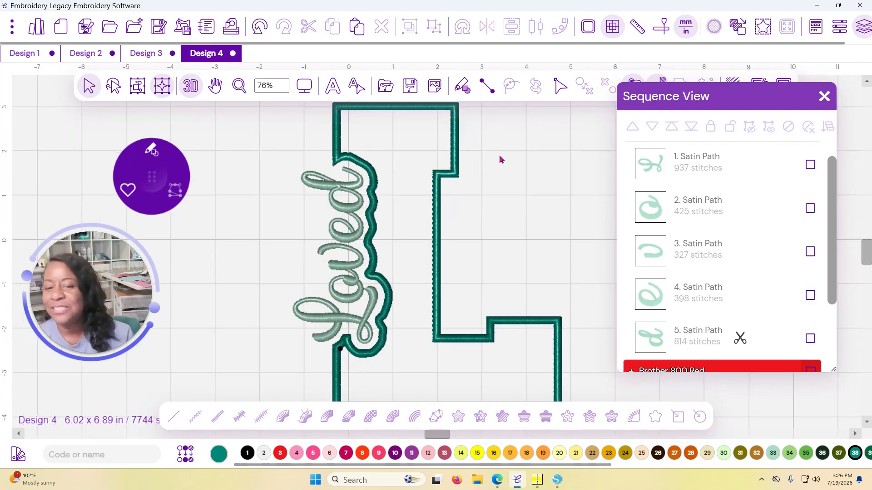
scroll(500, 159, "down", 1)
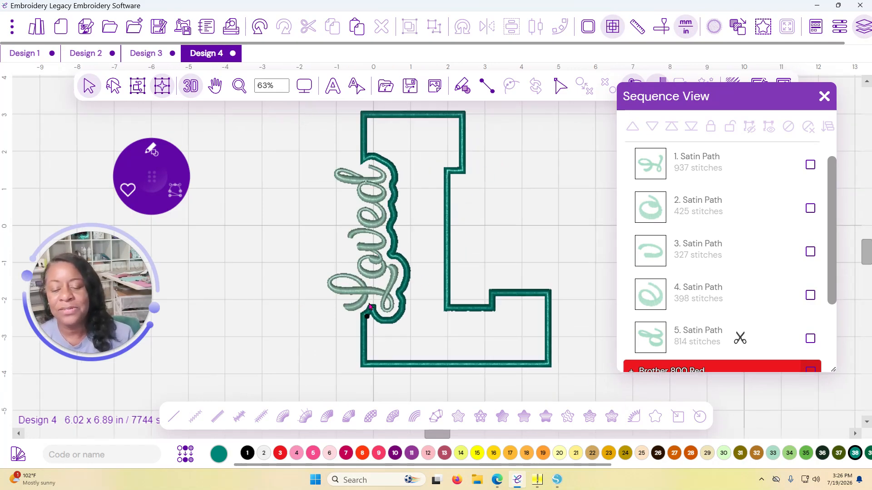
- Convert the "L" applique back to a plain artwork outline and undo its slight accidental move
scroll(377, 301, "up", 8)
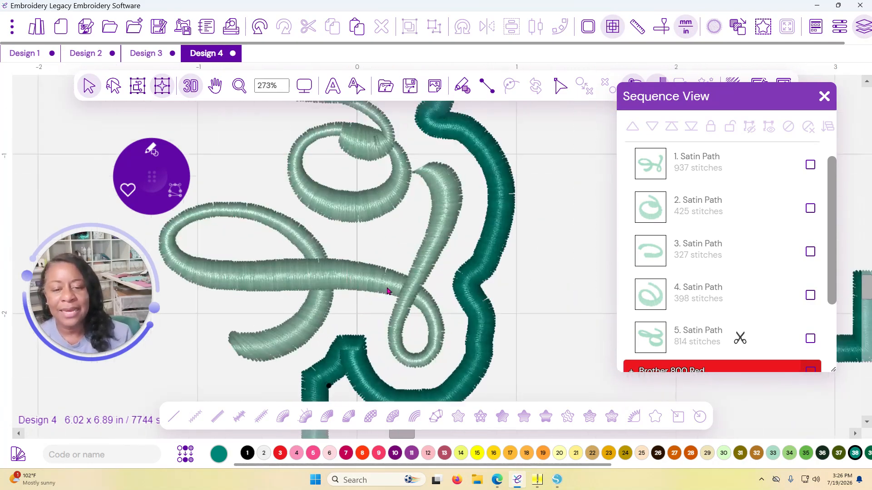
left_click(479, 336)
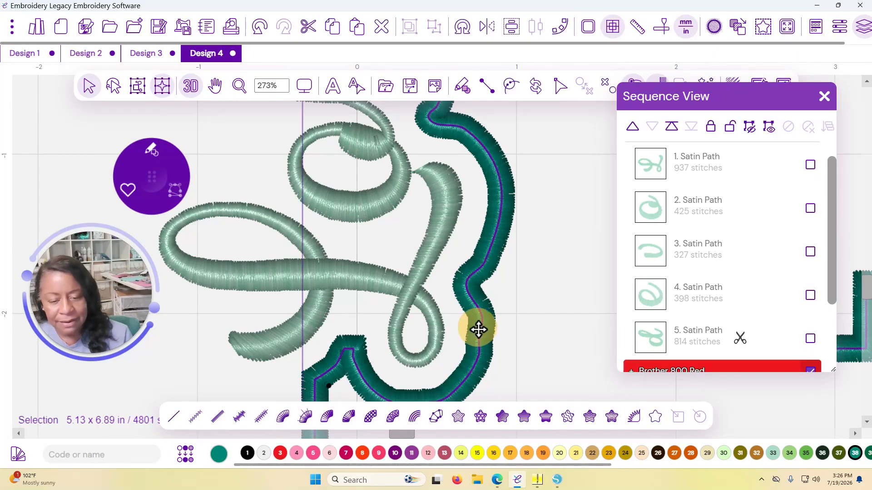
scroll(479, 341, "down", 8)
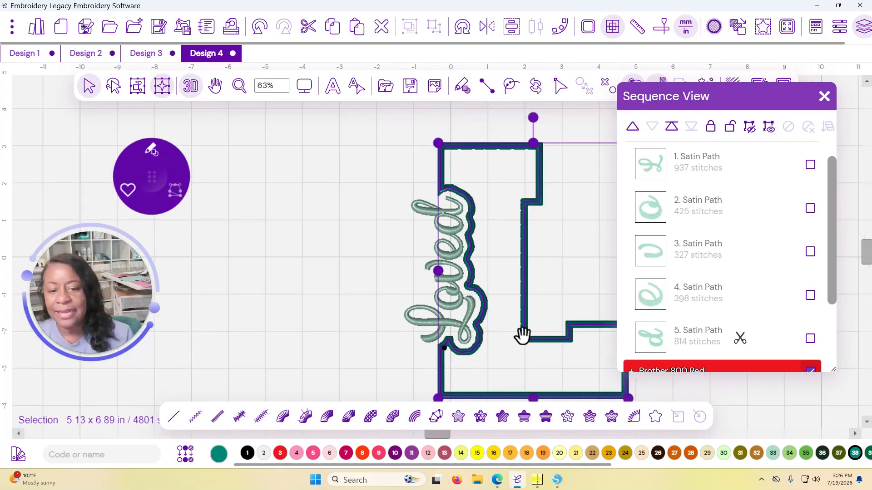
left_click_drag(513, 325, 397, 269)
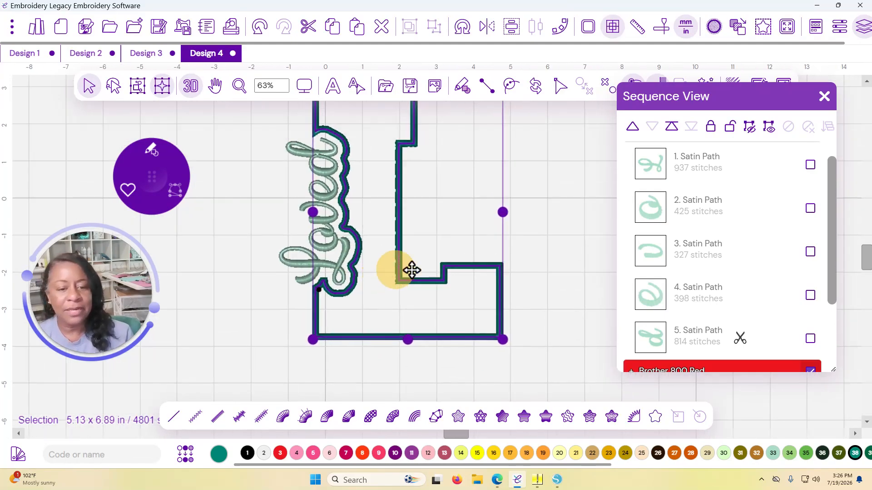
scroll(708, 213, "down", 3)
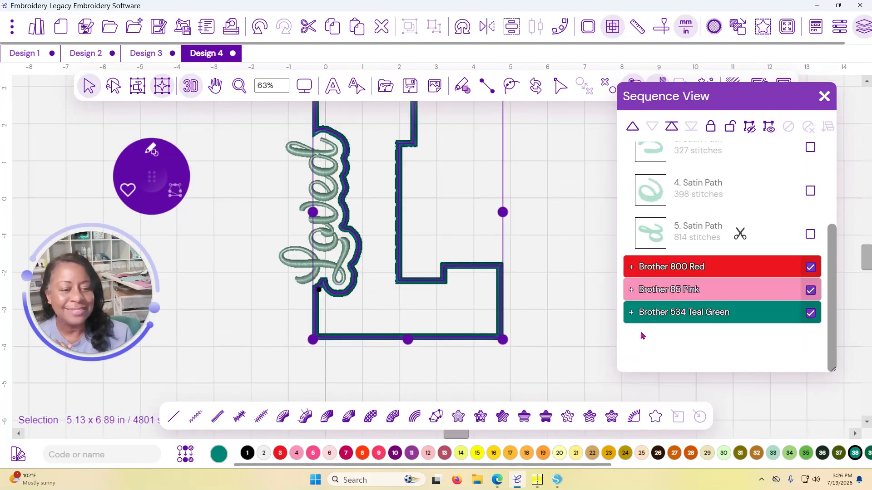
left_click(656, 416)
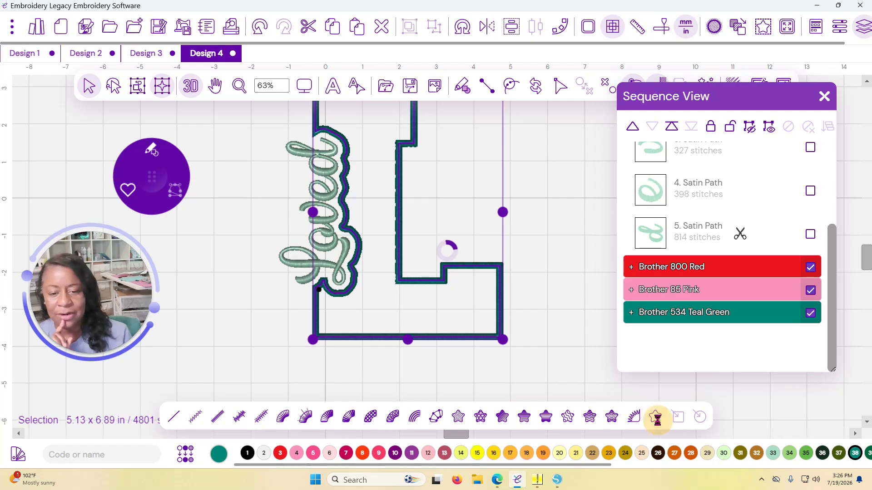
scroll(348, 255, "up", 5)
left_click_drag(395, 305, 393, 303)
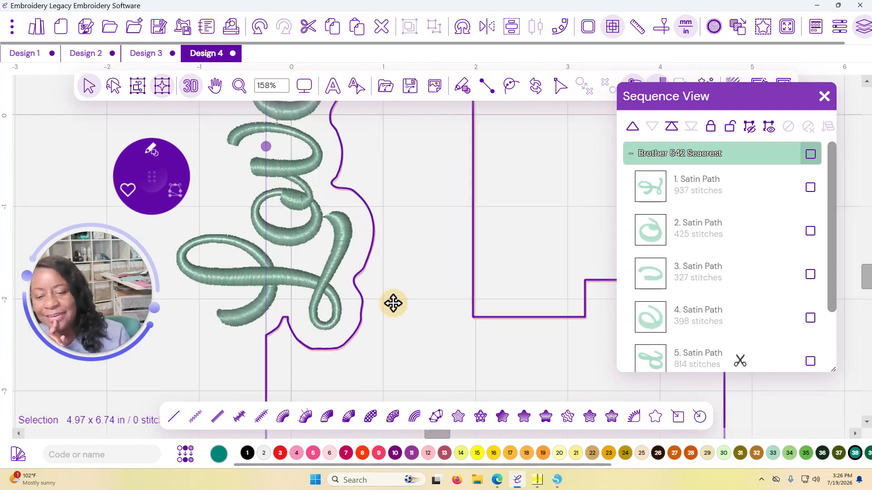
left_click(259, 29)
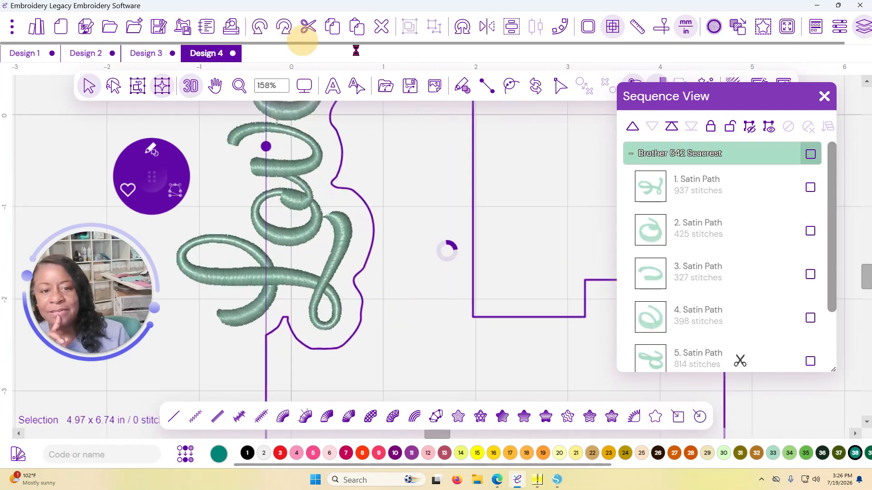
- Edit the path of the "L" outline and reposition the three neighboring nodes beside the script "L" loop to smooth that curve
left_click(561, 86)
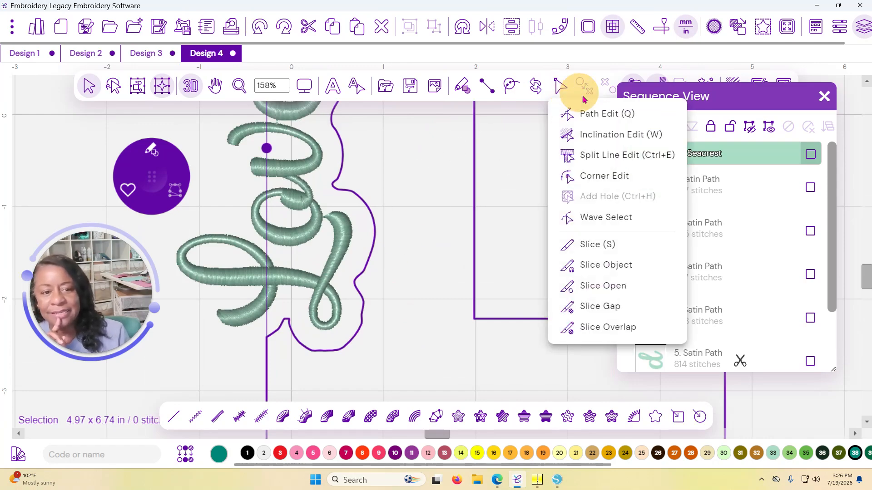
left_click(584, 113)
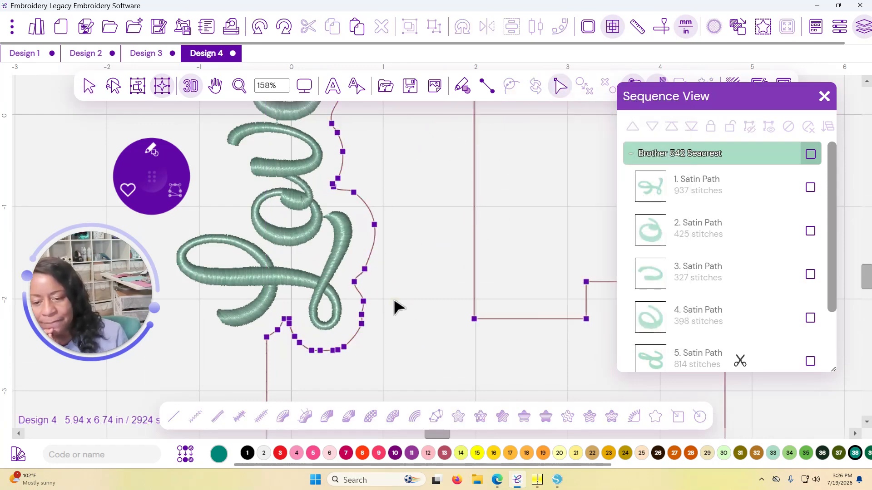
left_click_drag(359, 299, 357, 334)
right_click(361, 313)
left_click(391, 370)
scroll(365, 318, "up", 4)
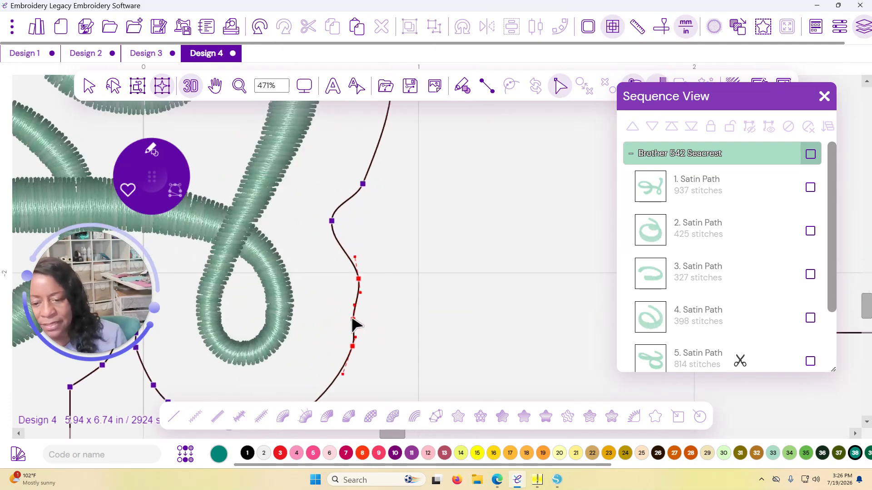
left_click_drag(356, 324, 360, 301)
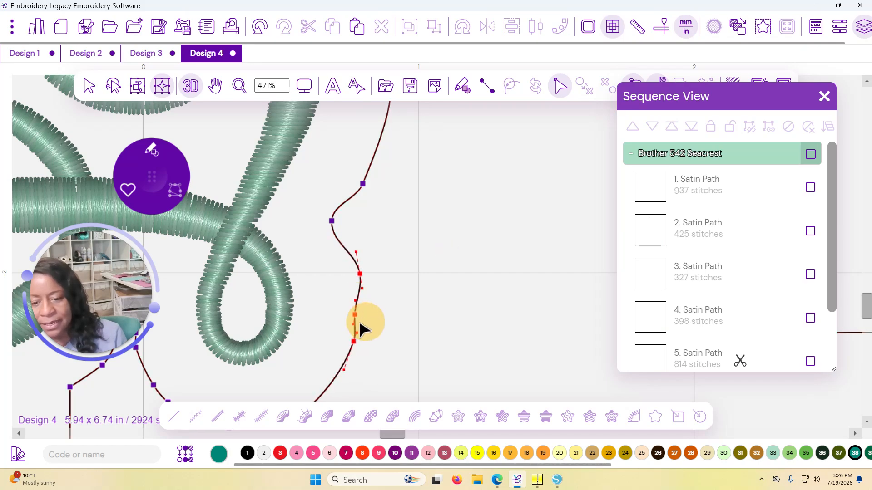
left_click(354, 315)
left_click(358, 331)
left_click_drag(354, 321, 359, 315)
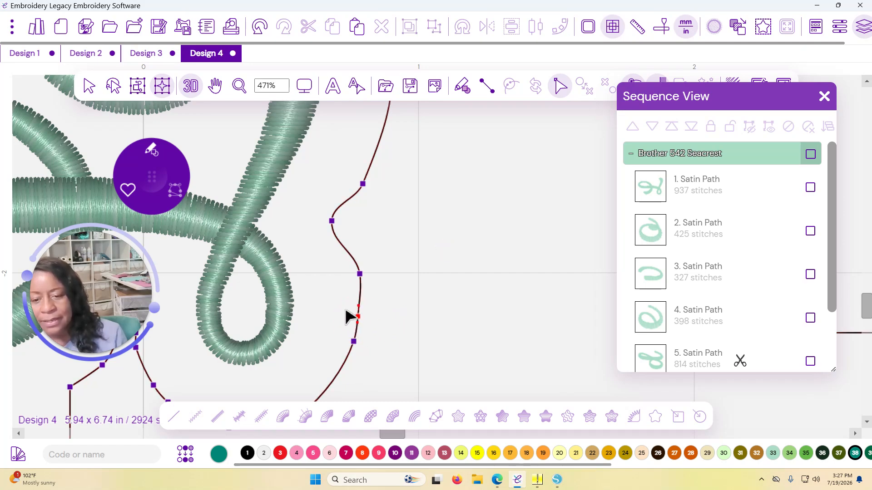
- Round out the outline's bottom curve below the script "L" loop by adjusting its lowest nodes
scroll(354, 297, "down", 1)
left_click_drag(292, 331, 317, 237)
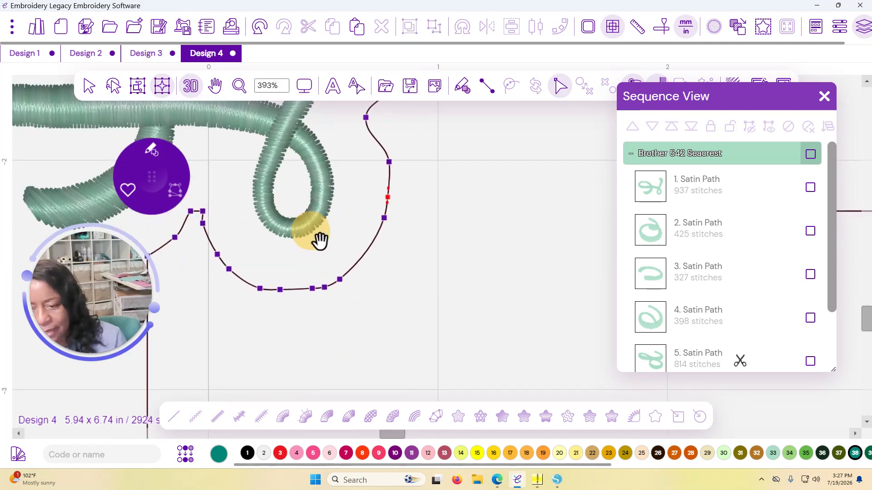
left_click(281, 290)
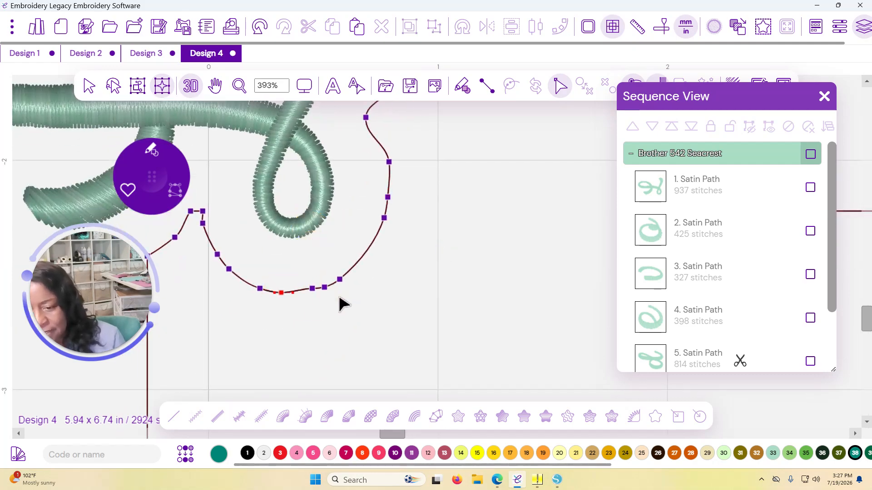
left_click(312, 290)
left_click_drag(325, 288, 341, 277)
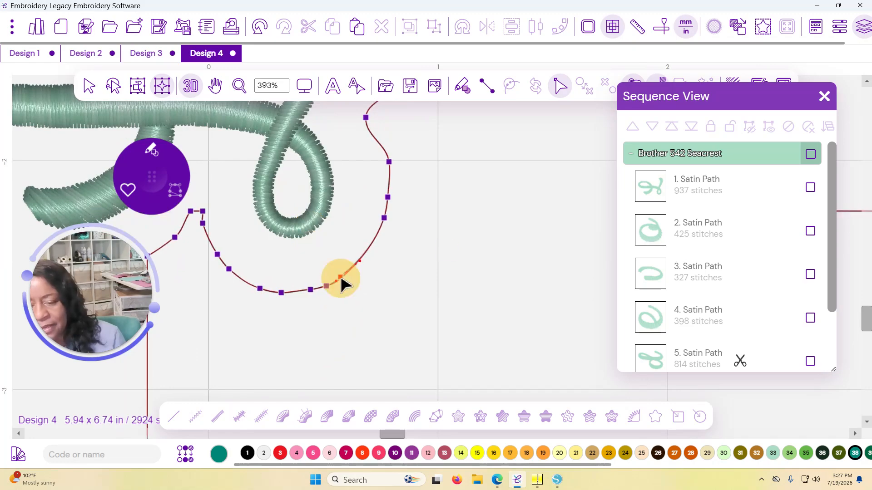
- Nudge the node at the upper end of the curve beside the script "L" loop and clear the node selection
left_click(203, 223)
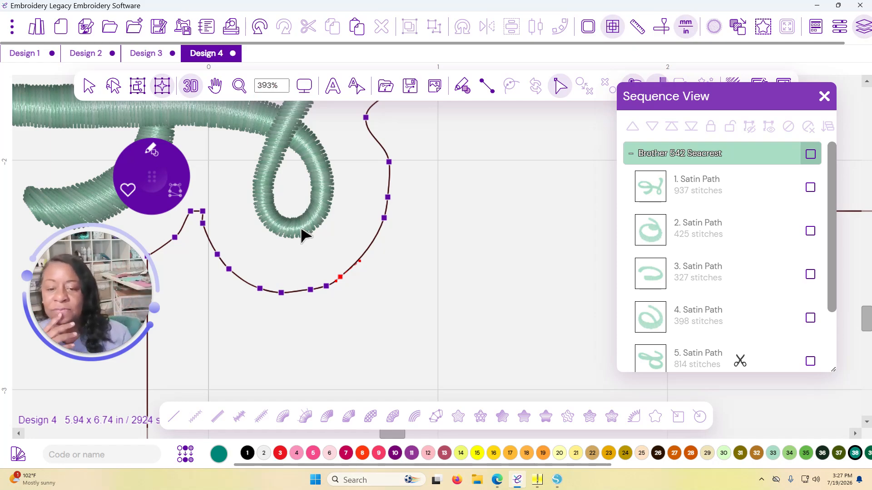
left_click(388, 162)
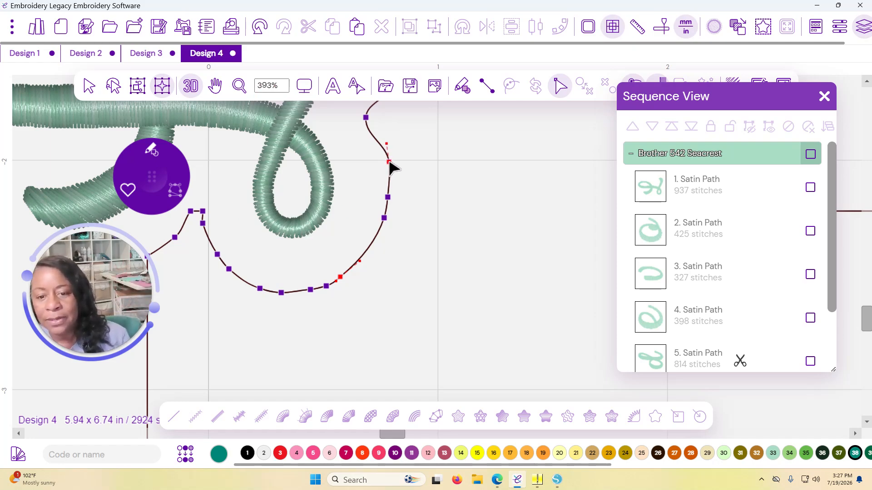
left_click(388, 158)
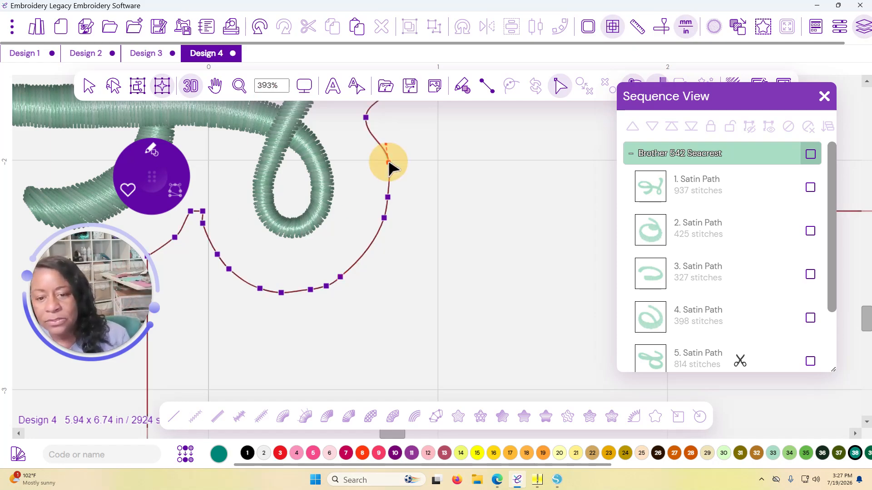
left_click(203, 224)
left_click(206, 225)
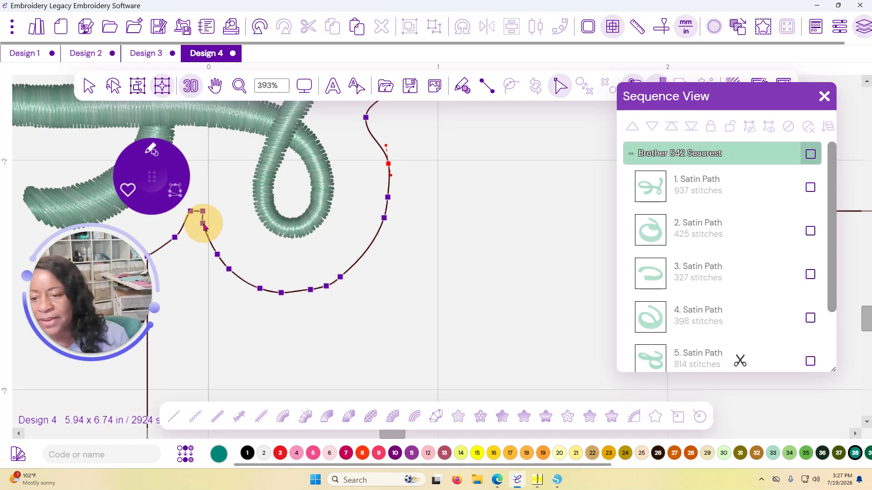
left_click(239, 313)
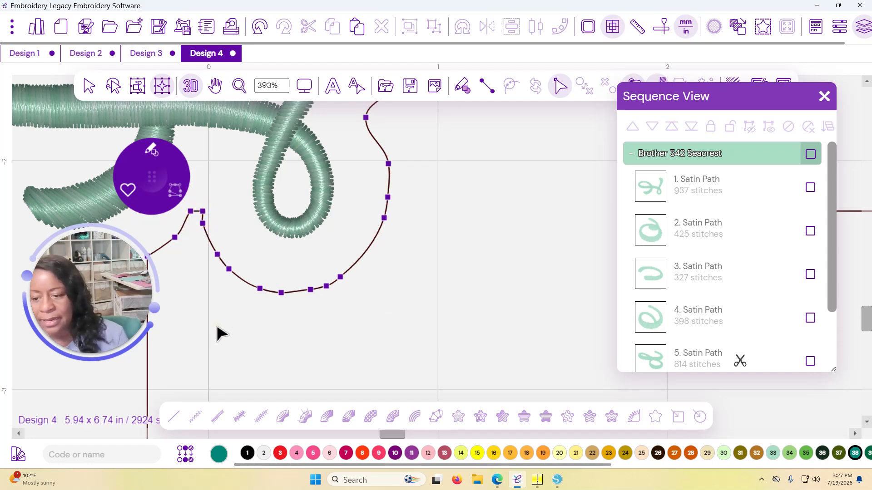
- Adjust the node just below the small flat-topped peak under the script "L" to smooth the line there
scroll(208, 249, "down", 3)
scroll(208, 245, "up", 7)
scroll(220, 255, "down", 2)
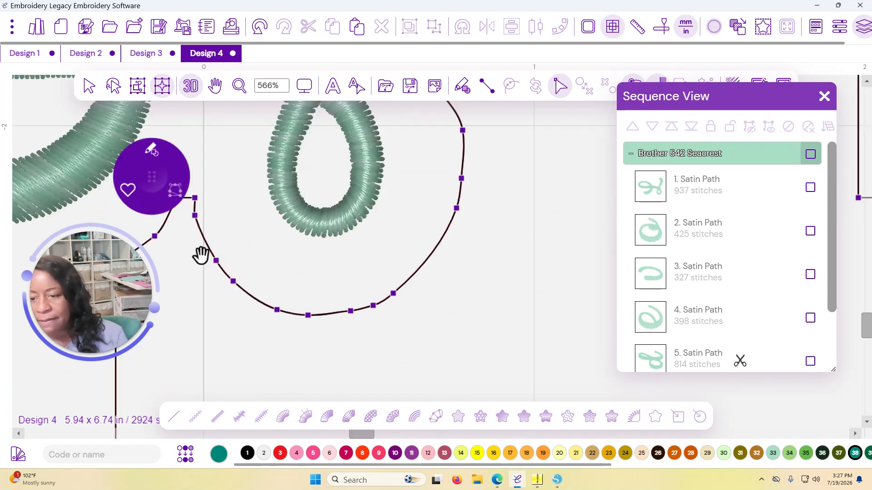
left_click_drag(208, 249, 259, 295)
scroll(252, 281, "up", 5)
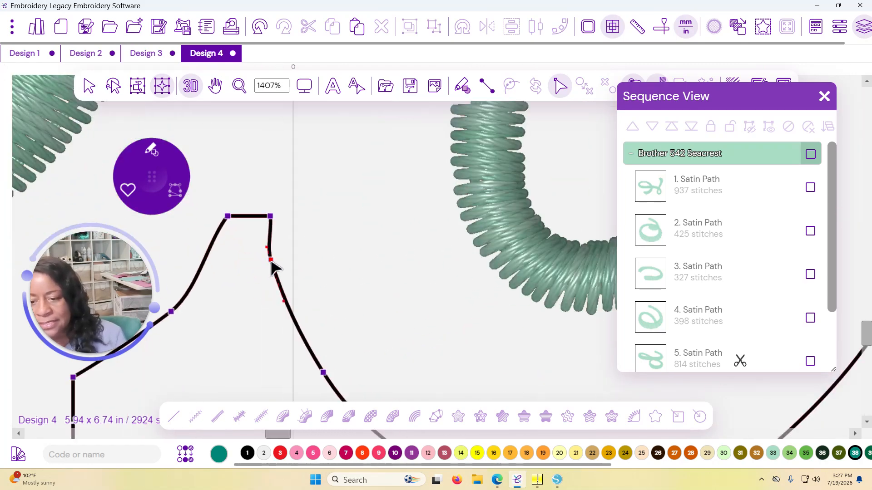
left_click(271, 263)
left_click_drag(271, 260, 272, 253)
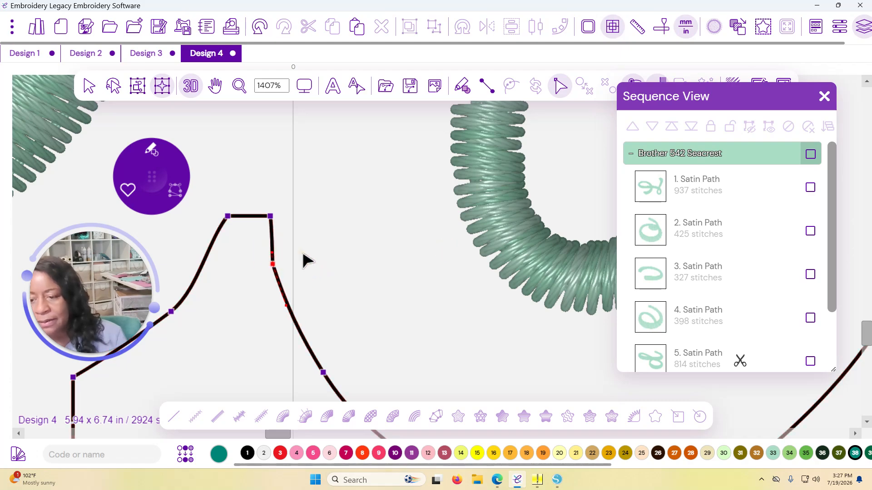
- Adjust the nodes just above and below the outline's inward dip beside the script "L" loop
scroll(342, 262, "down", 2)
scroll(325, 271, "down", 8)
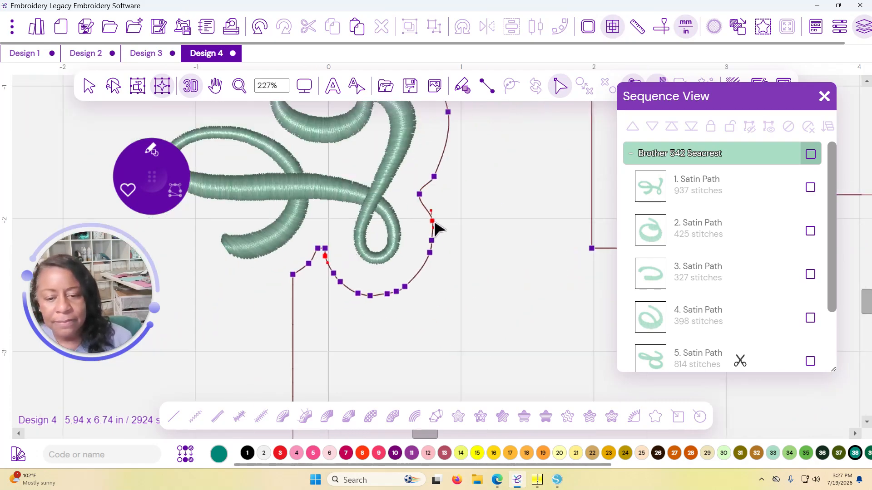
left_click(431, 222)
left_click(436, 176)
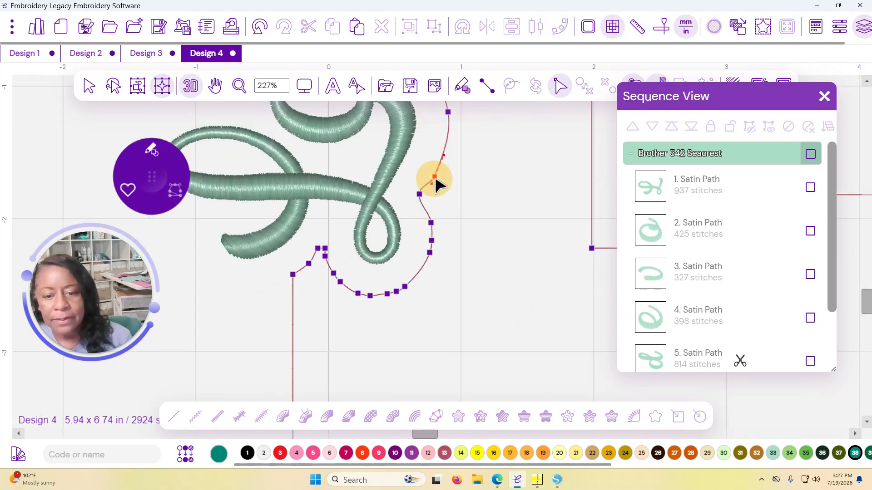
left_click_drag(437, 177, 431, 181)
- Examine the outline's nodes alongside the upper letters of "Loved" and at the curve's top end
scroll(462, 152, "down", 2)
scroll(452, 195, "up", 3)
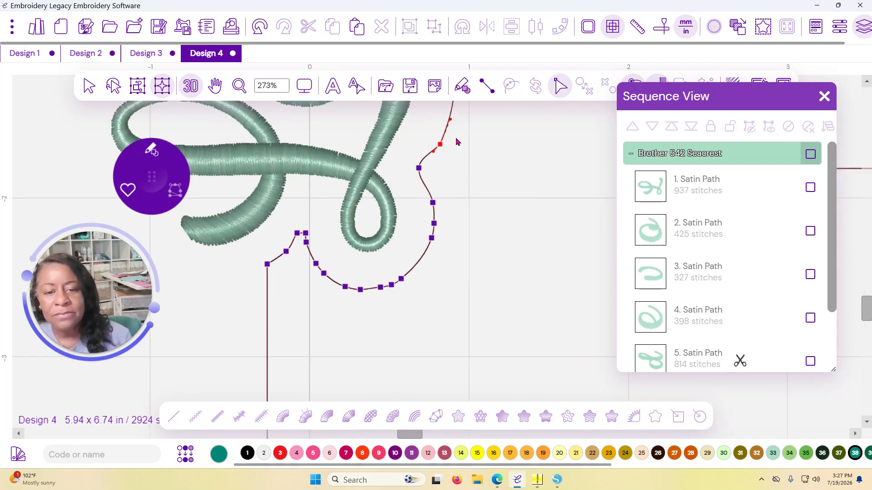
left_click_drag(457, 142, 423, 329)
left_click_drag(336, 175, 331, 391)
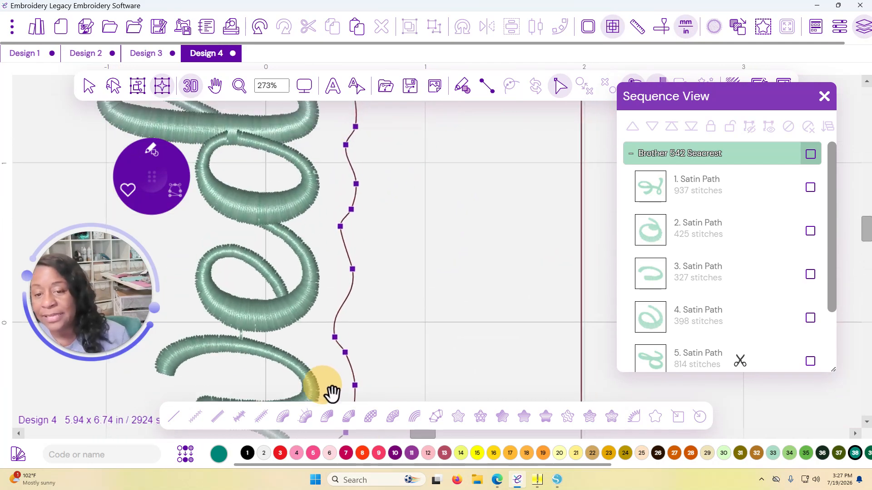
left_click_drag(341, 206, 323, 362)
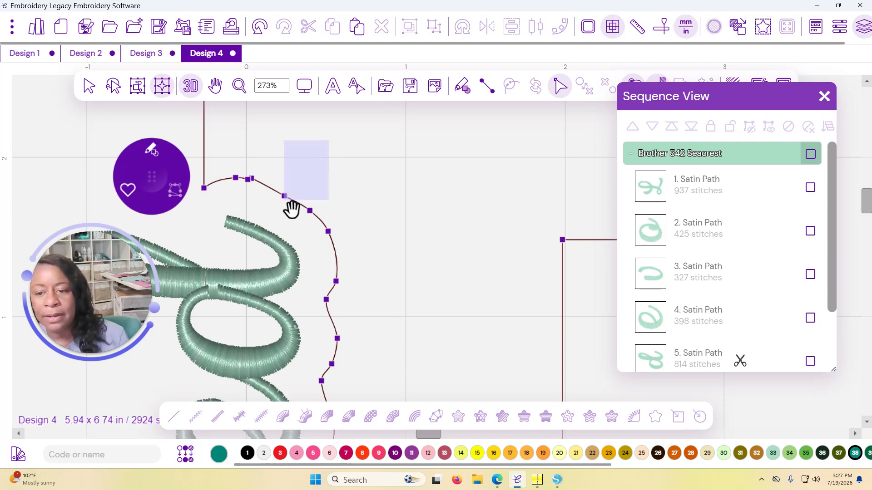
left_click(301, 142)
left_click(234, 177)
left_click(227, 178)
left_click(204, 146)
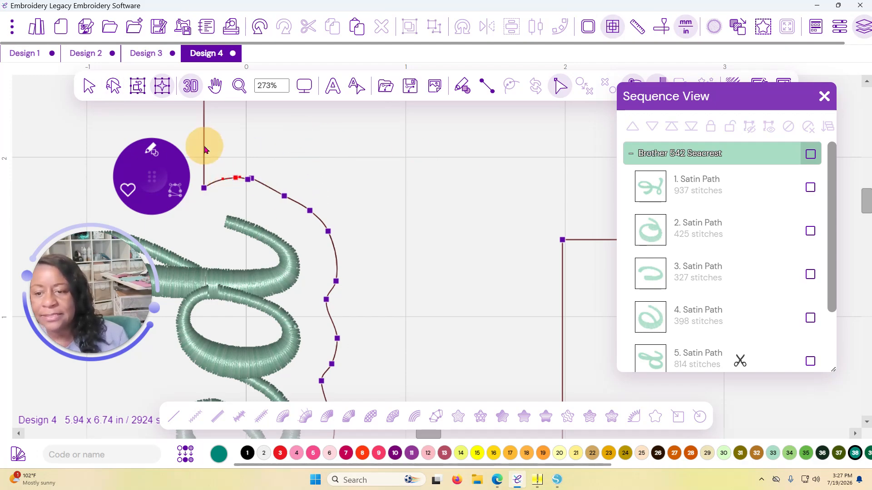
scroll(615, 234, "down", 3)
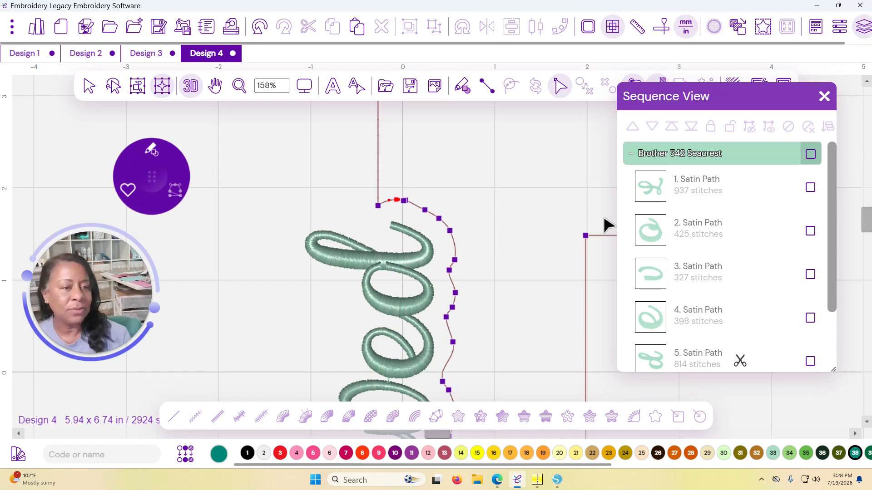
- Move the Sequence View clear of the editing tools, leave path editing and select the whole "L" outline
left_click_drag(751, 97, 769, 163)
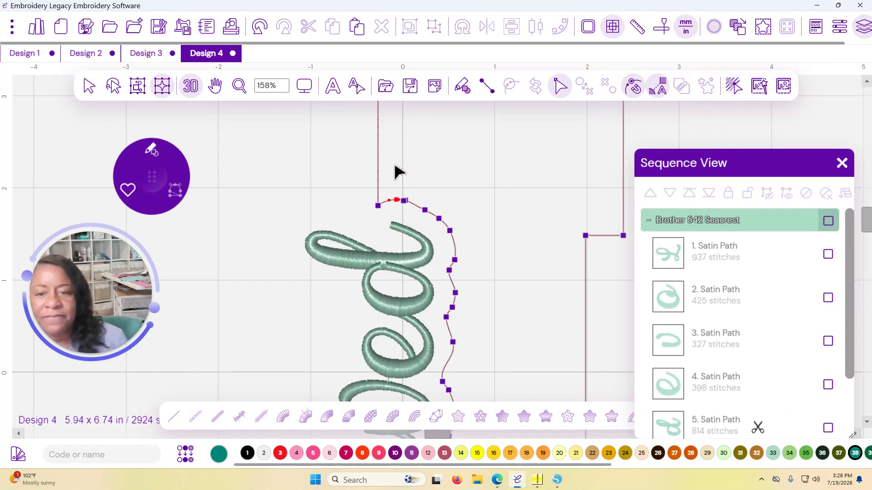
left_click(305, 173)
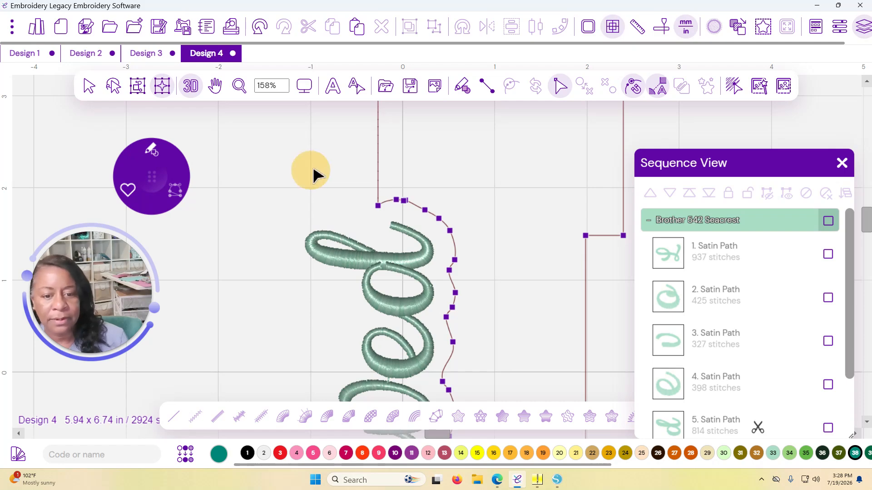
scroll(502, 230, "down", 3)
left_click(89, 86)
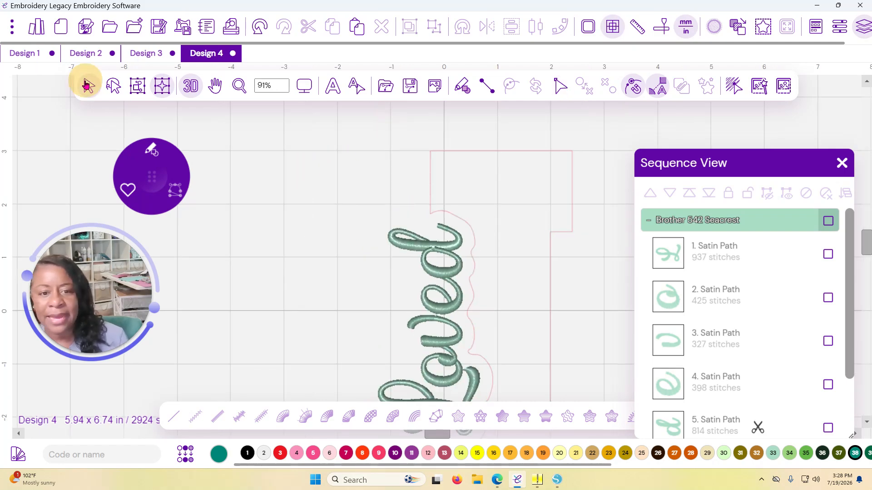
left_click(499, 151)
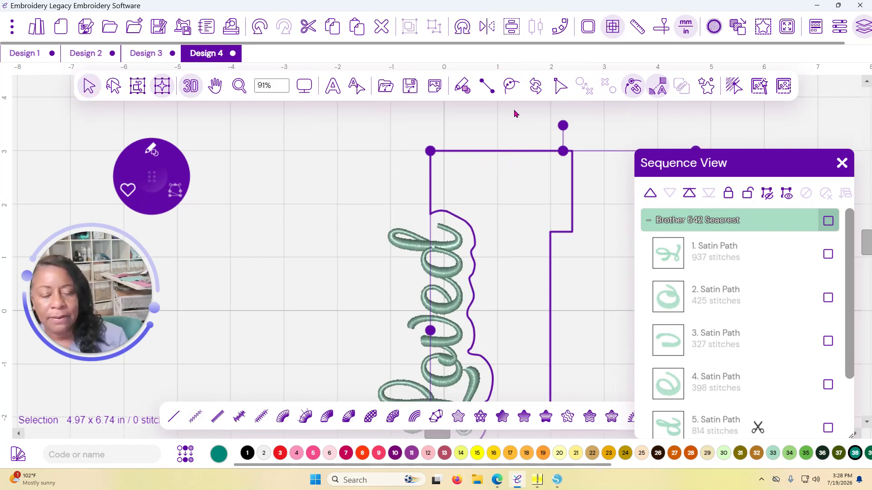
- Close the Sequence View and convert the selected "L" outline to an applique
scroll(539, 187, "down", 1)
scroll(538, 187, "down", 2)
scroll(539, 186, "up", 1)
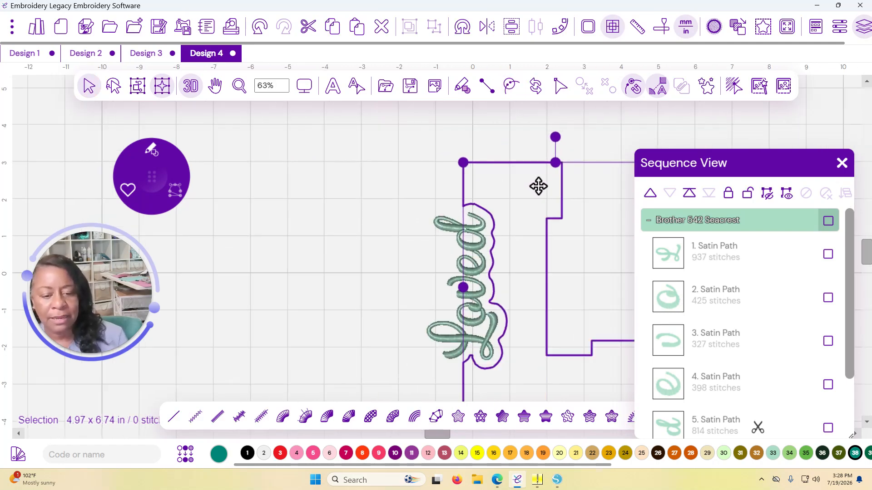
scroll(539, 186, "up", 1)
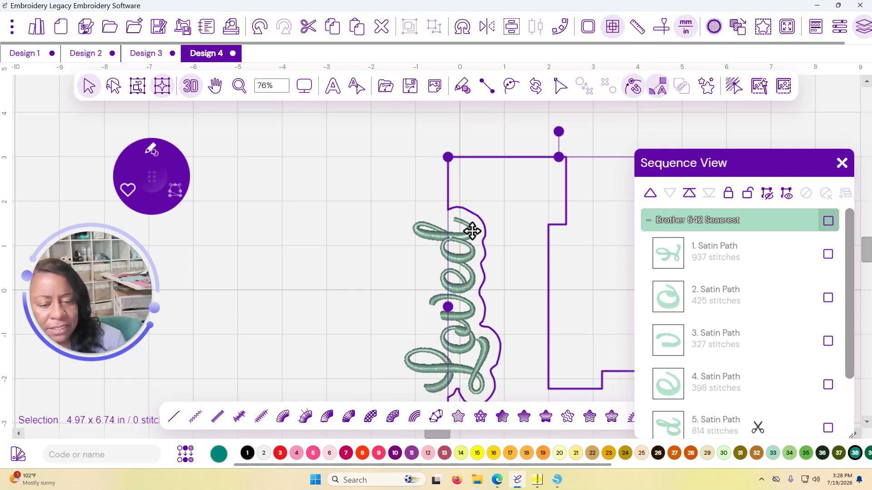
scroll(564, 245, "down", 3)
left_click_drag(557, 313, 411, 257)
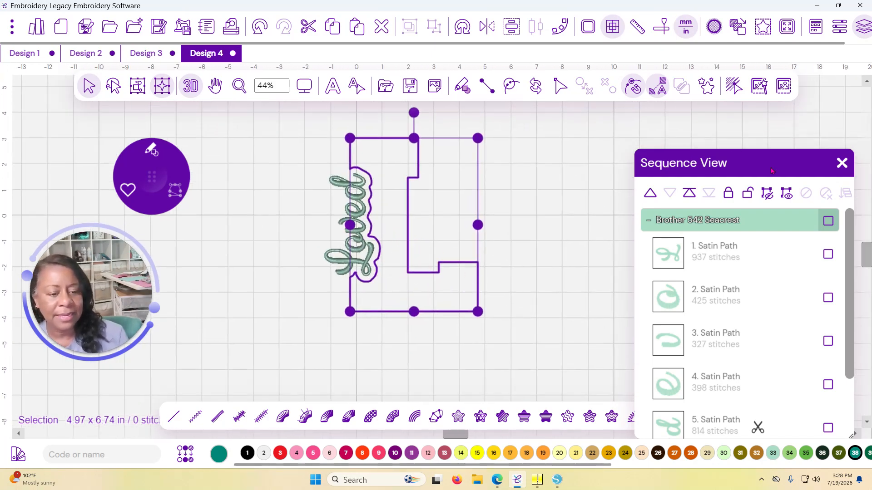
left_click(842, 163)
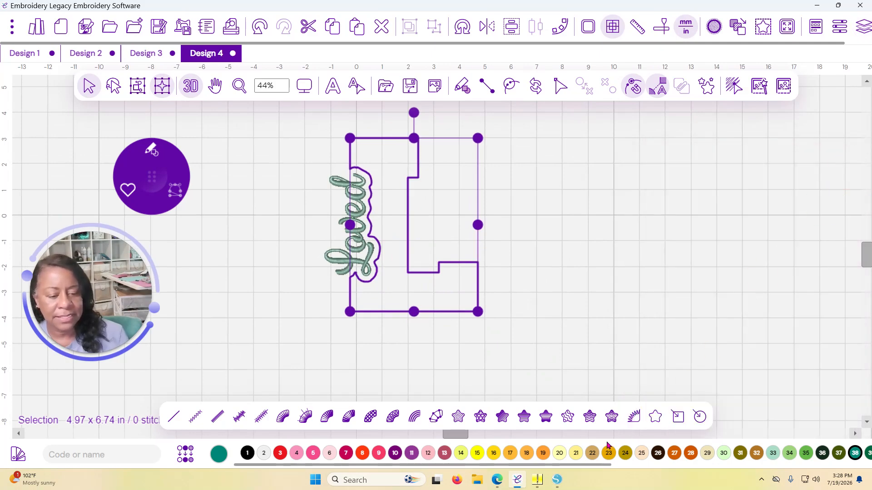
left_click(638, 420)
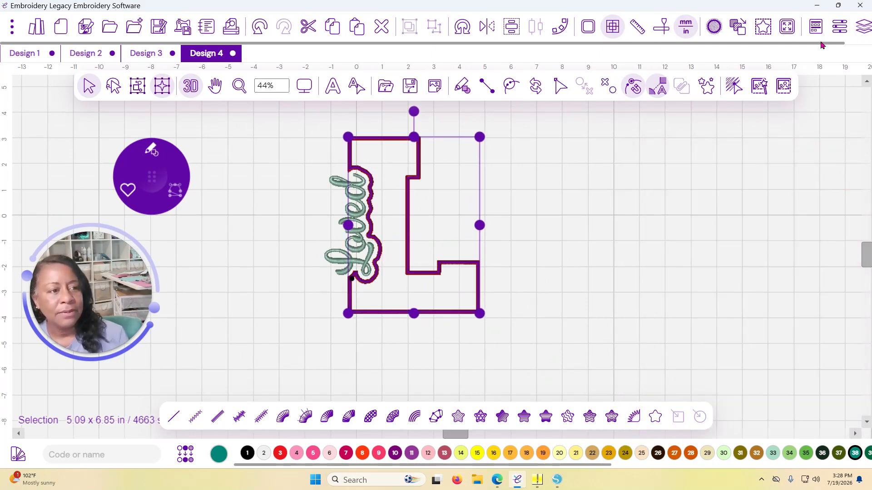
- Set the satin border width of the "L" applique to 4.8 mm
left_click(839, 26)
double_click(785, 195)
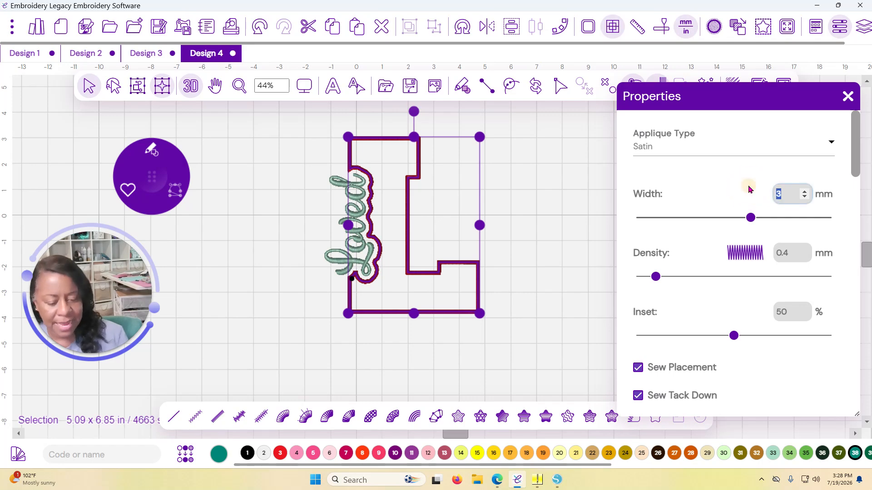
type("4.8")
key("Return")
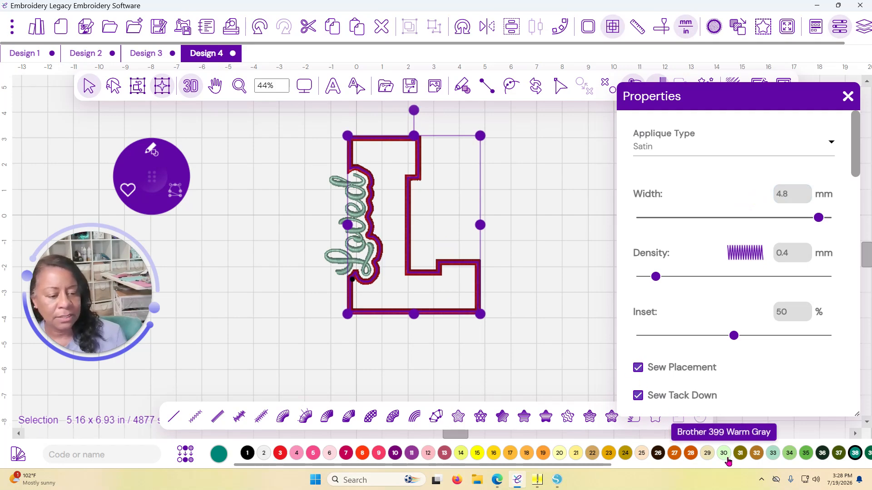
- Apply the dark teal thread colour 38 to the applique's border only and deselect the "L"
left_click(855, 453)
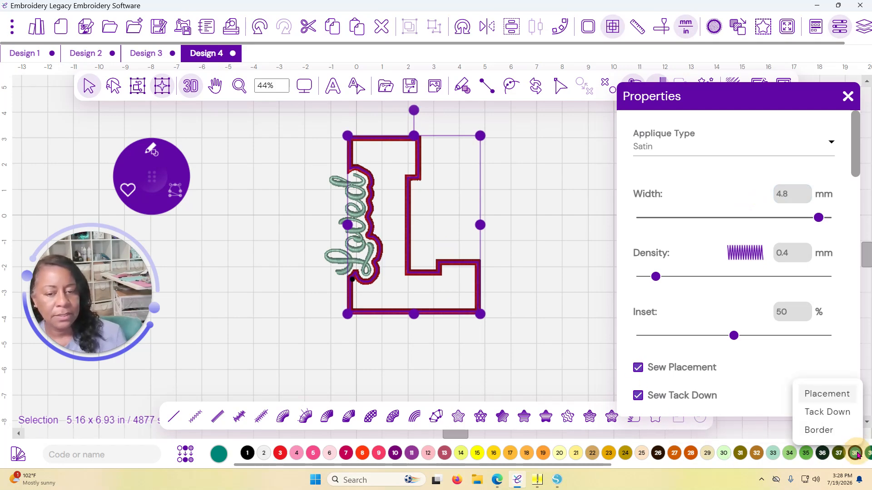
left_click(819, 430)
left_click(510, 197)
- Examine how the satin border curves around the "Loved" script, from the lower loop to the top of the "L"
scroll(370, 253, "up", 5)
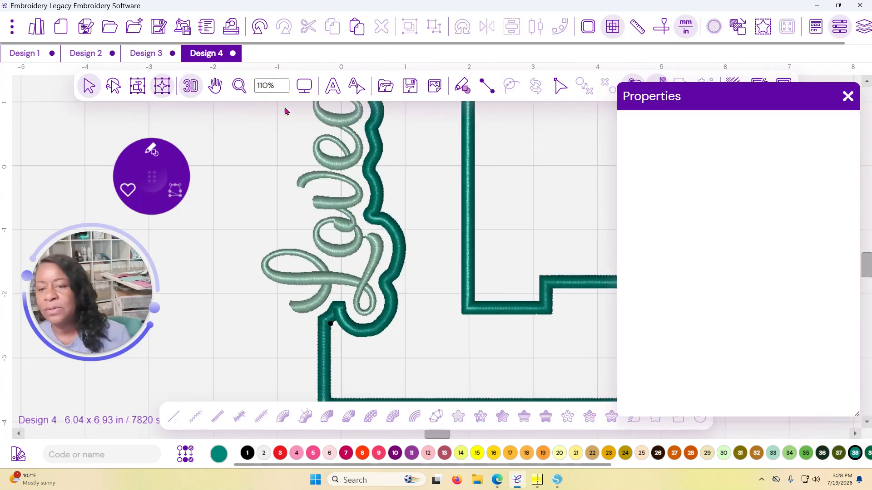
scroll(318, 139, "up", 8)
scroll(319, 140, "down", 7)
scroll(319, 140, "down", 3)
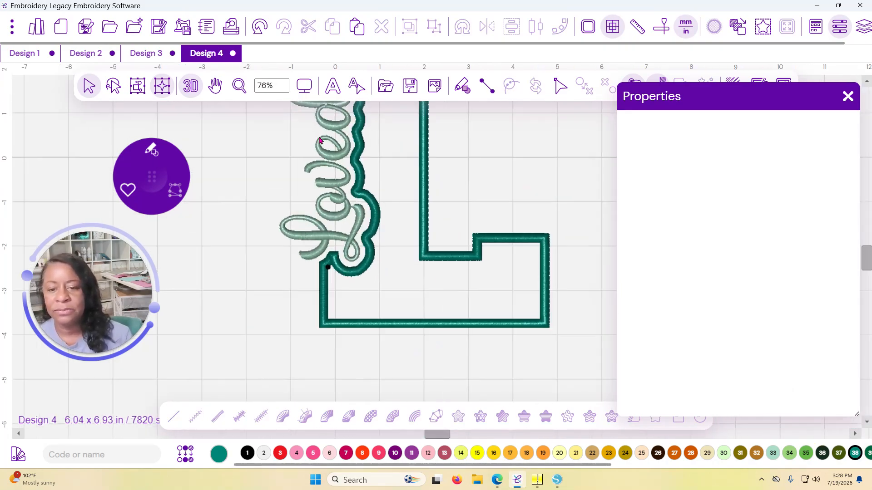
scroll(405, 179, "up", 1)
left_click_drag(405, 179, 403, 224)
scroll(395, 219, "up", 1)
scroll(396, 221, "up", 1)
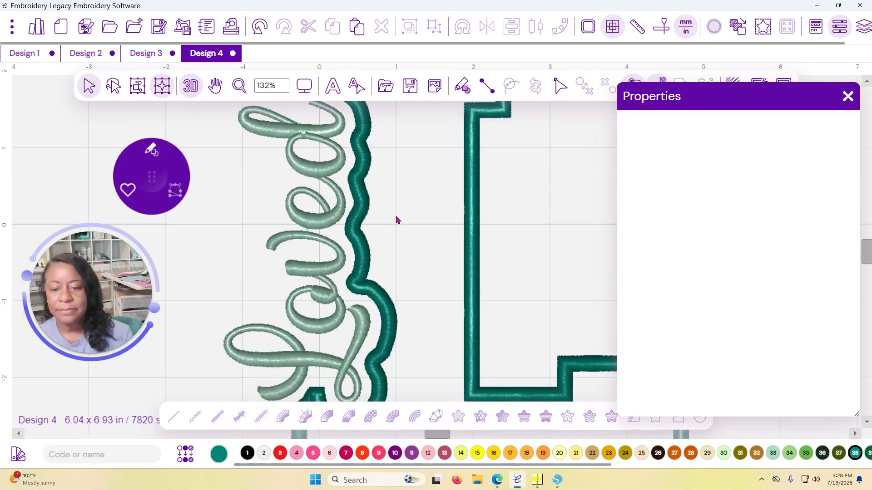
scroll(397, 220, "down", 1)
left_click(539, 190)
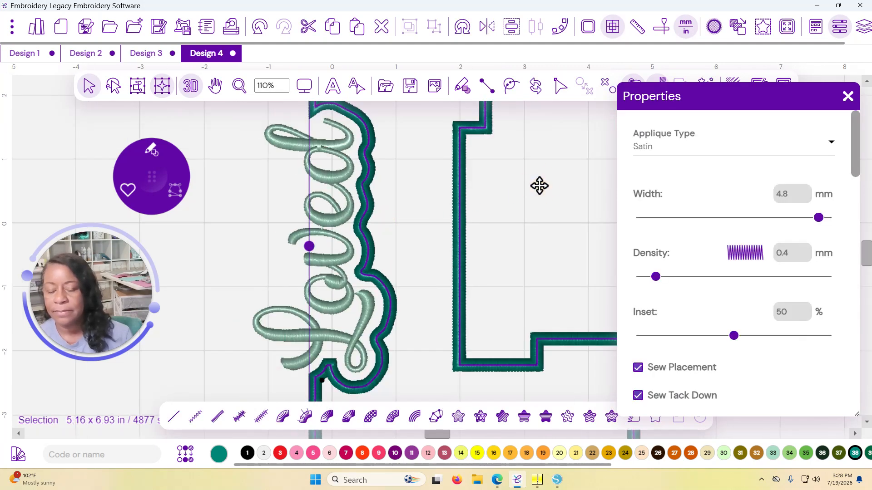
left_click(253, 210)
scroll(422, 220, "down", 2)
scroll(422, 221, "down", 1)
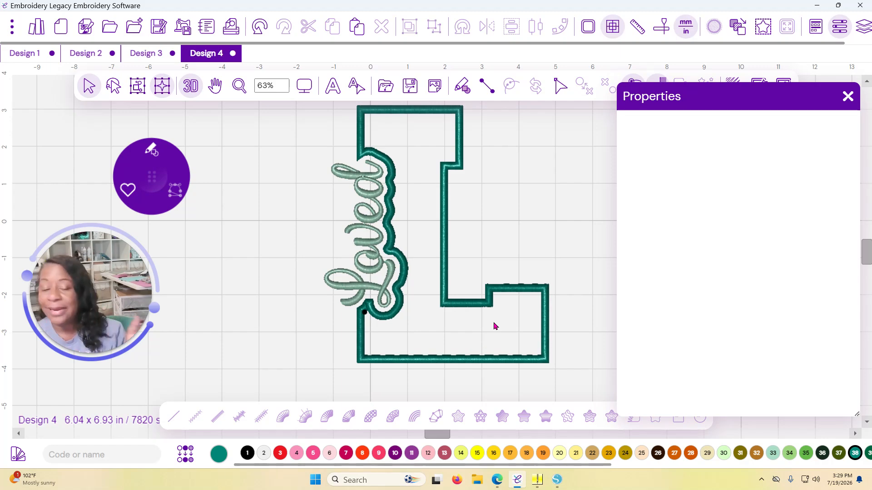
- Turn the "L" applique back into a plain outline and convert it to a fill with a horizontal stitch direction
left_click(453, 170)
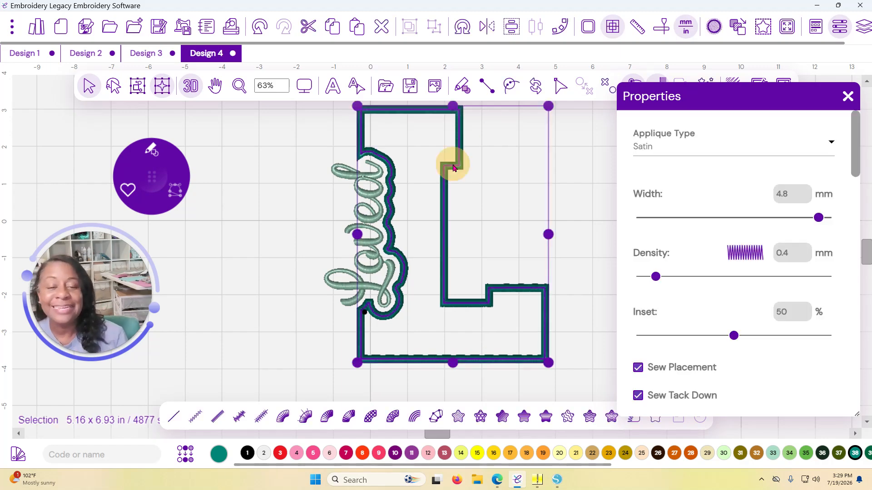
left_click(655, 419)
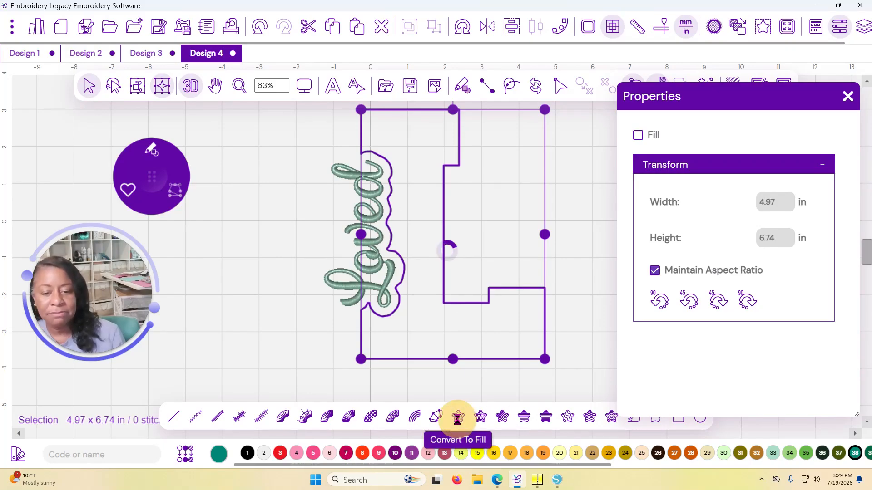
left_click(456, 416)
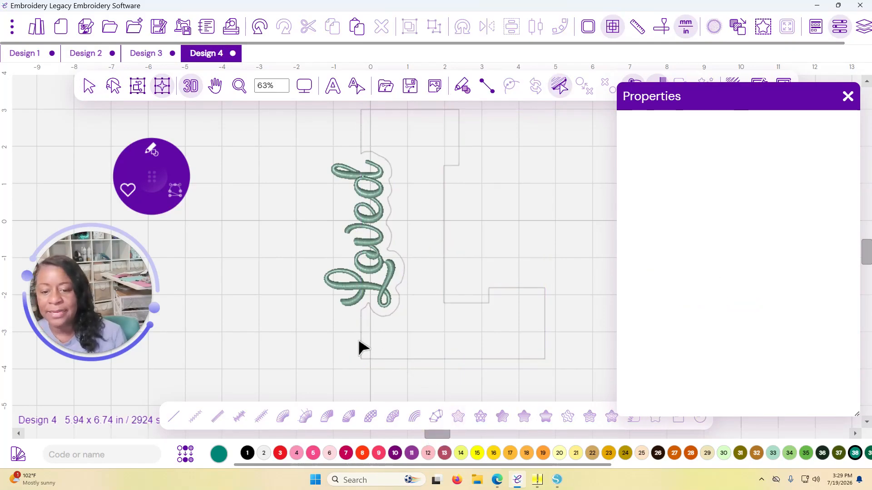
mouse_move(365, 339)
left_mouse_down()
mouse_move(450, 332)
mouse_move(552, 340)
left_mouse_up()
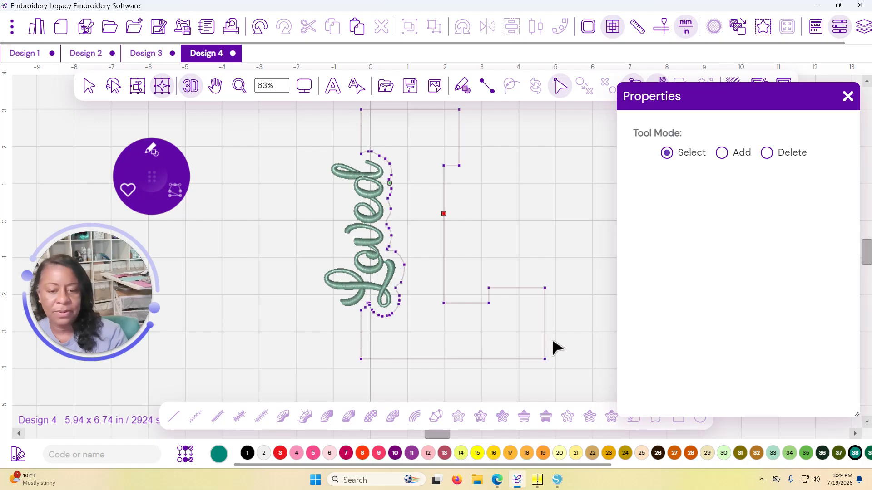
right_click(552, 341)
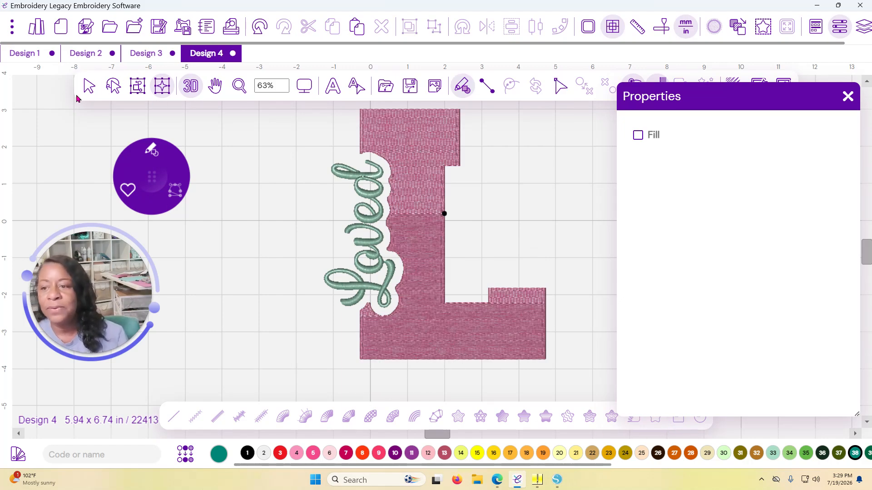
- Select the filled "L" and convert it to a satin applique
left_click(89, 86)
left_click(420, 154)
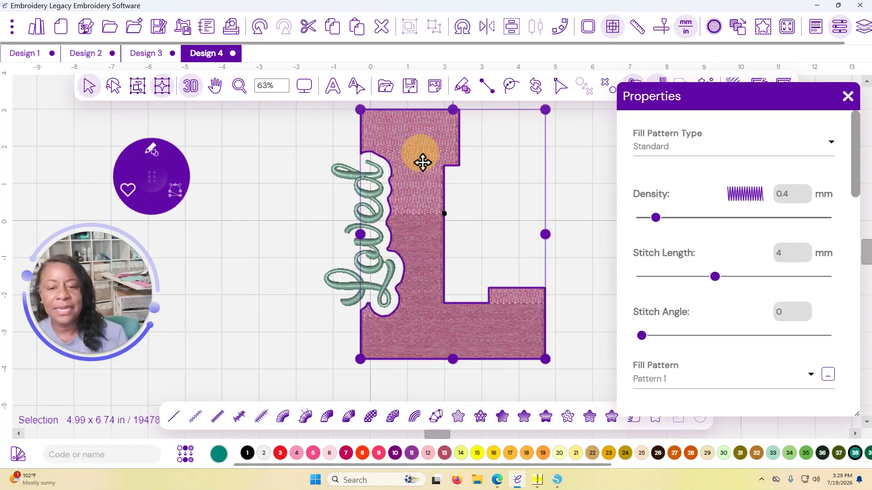
left_click(634, 422)
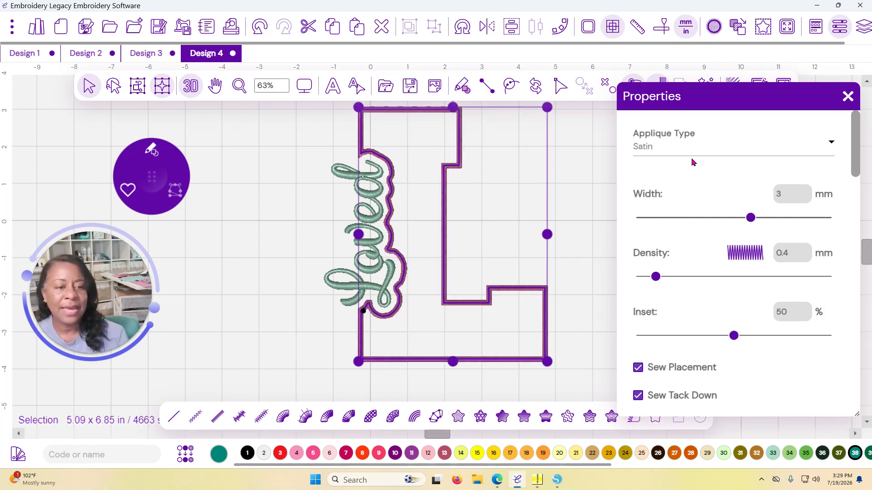